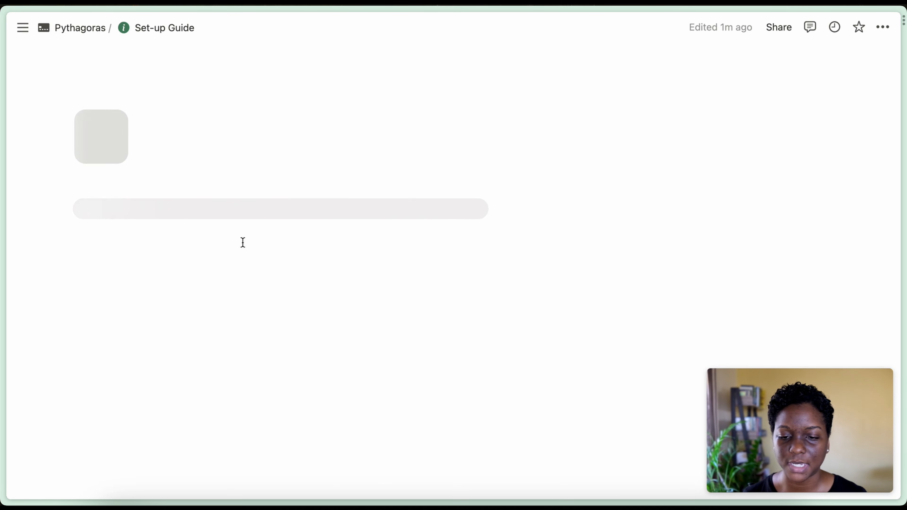
- Delete the sample account of type Credit from the Accounts database in the Set-up Guide
scroll(243, 245, down, 5)
scroll(244, 247, down, 15)
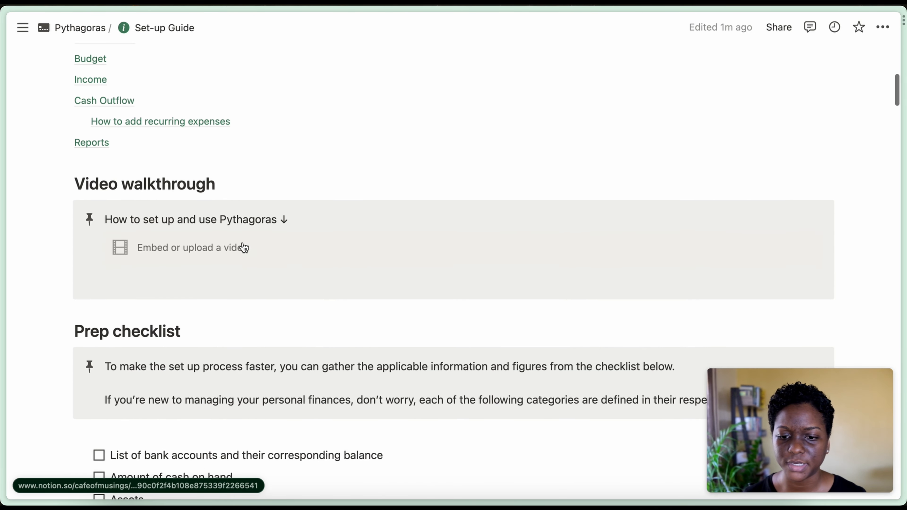
scroll(243, 242, down, 17)
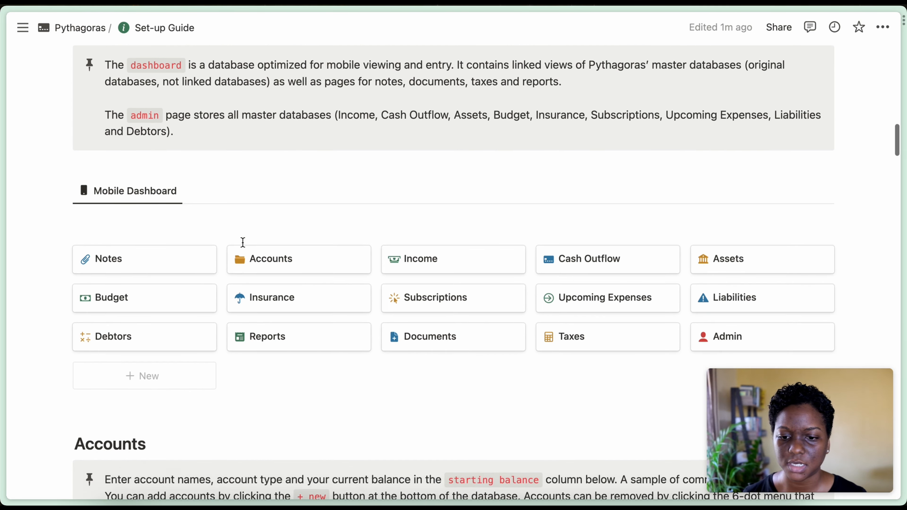
scroll(244, 248, up, 1)
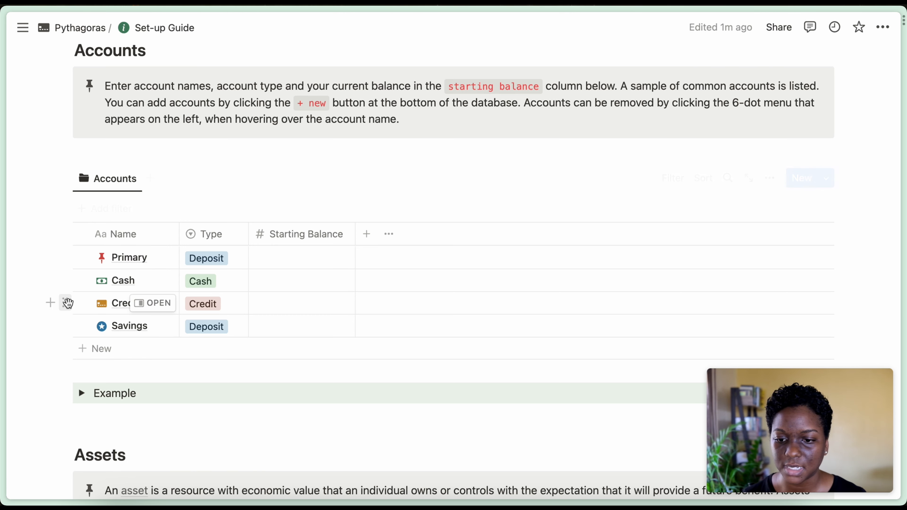
click(67, 302)
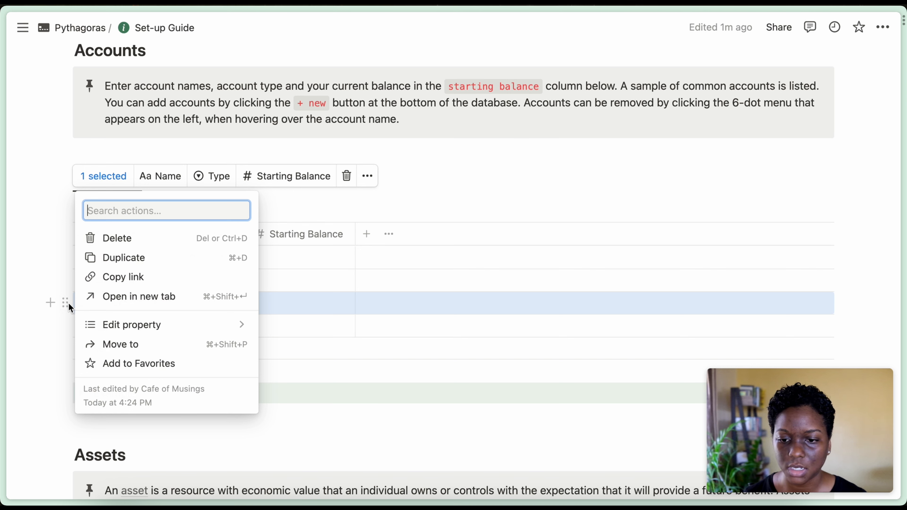
click(67, 303)
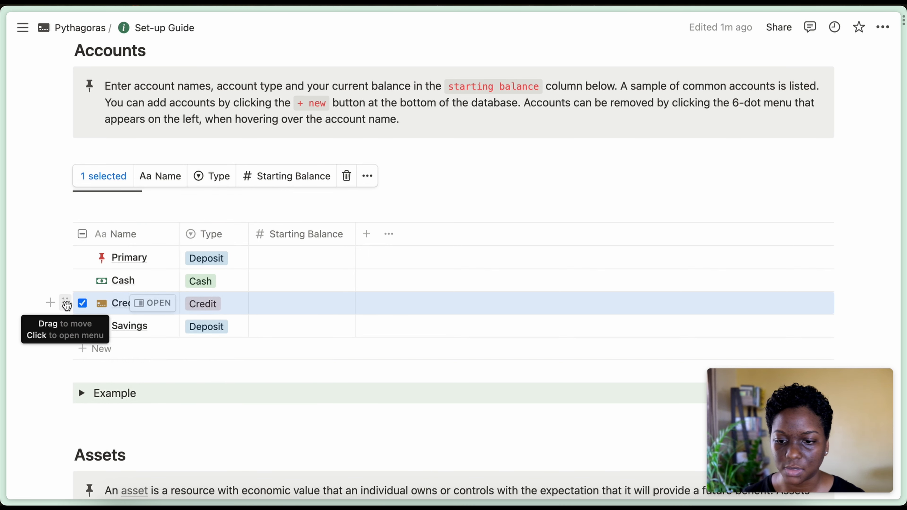
click(67, 304)
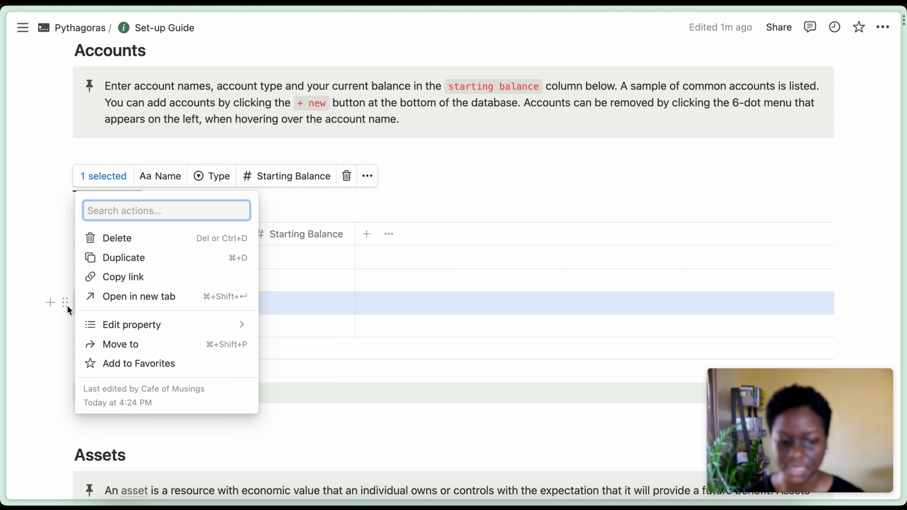
click(126, 238)
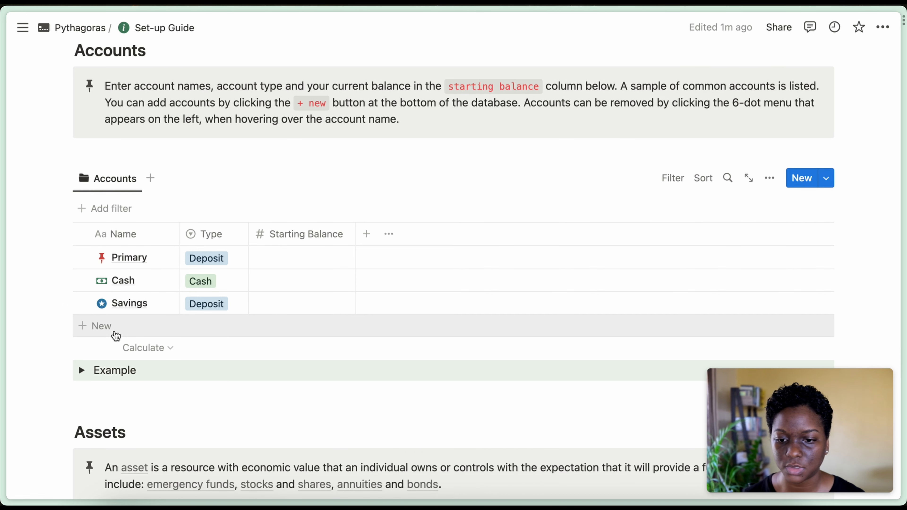
- Rename the Cash account in the Accounts database to "Cash (TTD)"
click(122, 283)
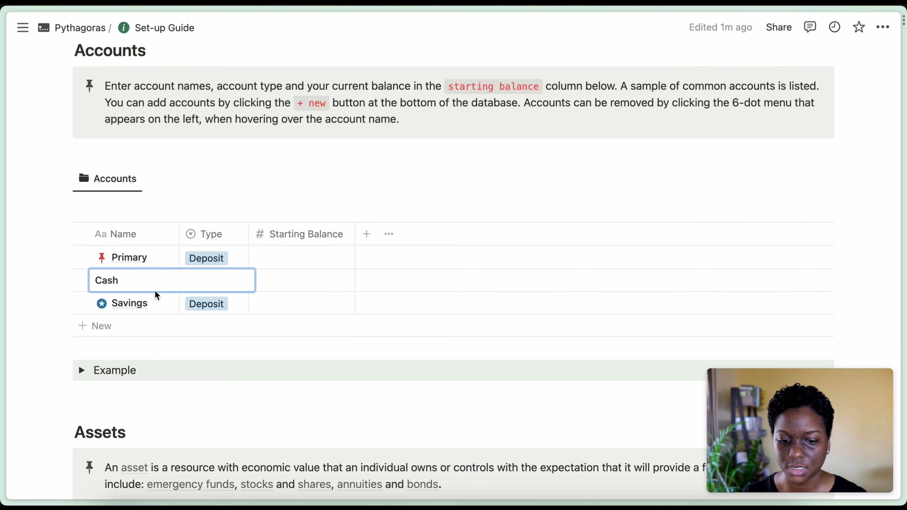
text((TT)
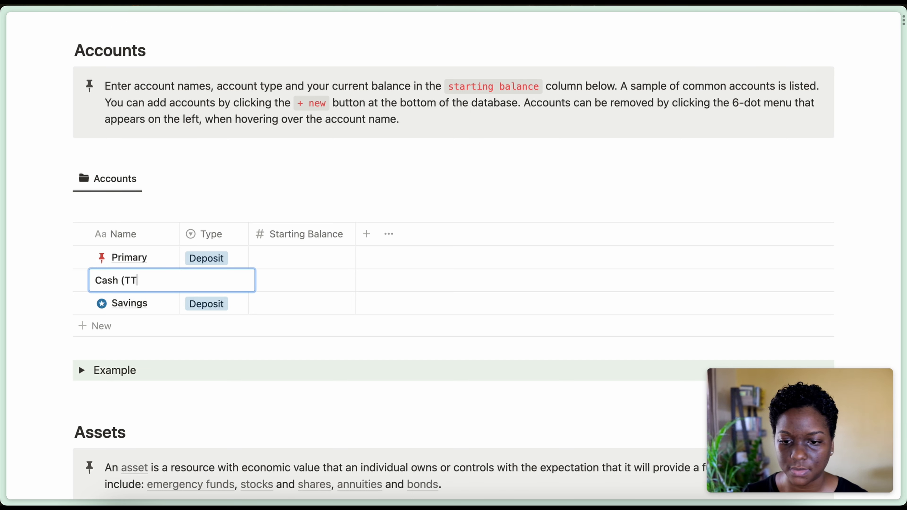
text(D))
key(Return)
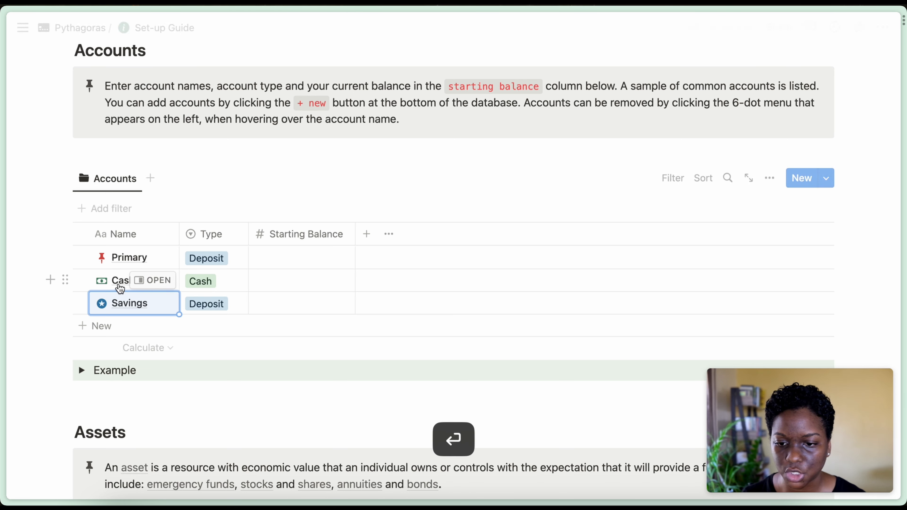
- Duplicate the Cash (TTD) account and rename the copy to "Cash (USD)"
click(67, 282)
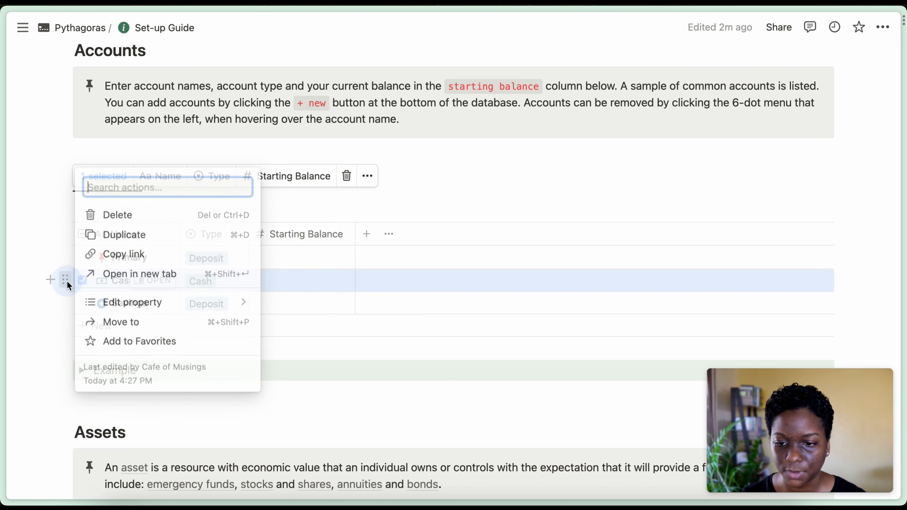
click(95, 234)
click(134, 303)
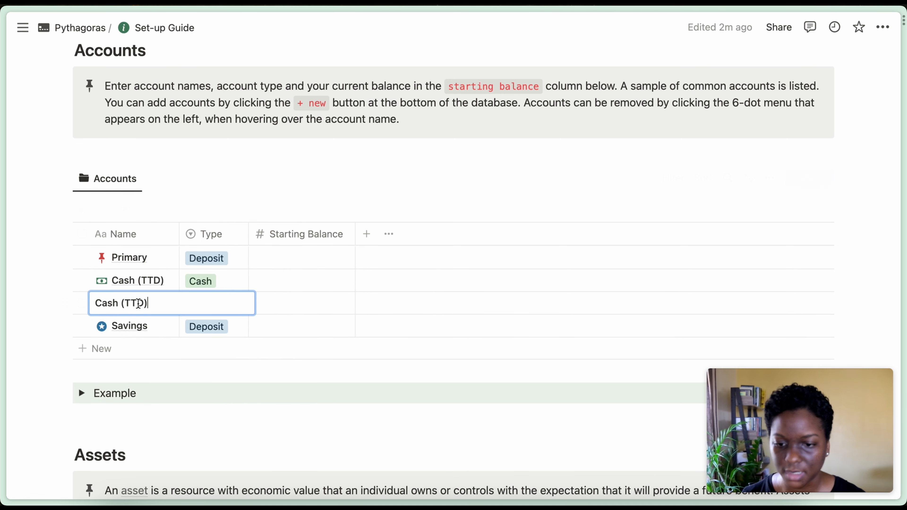
key(Right)
key(BackSpace)
key(BackSpace)
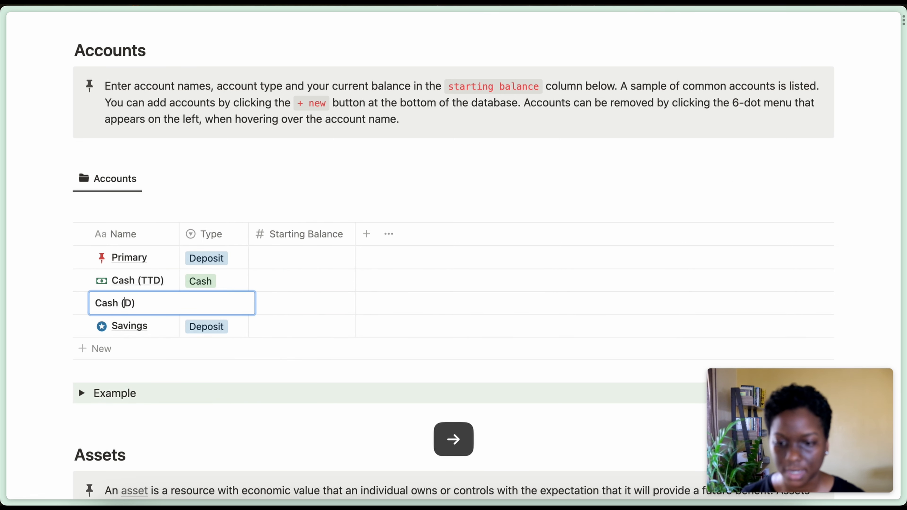
text(US)
key(Return)
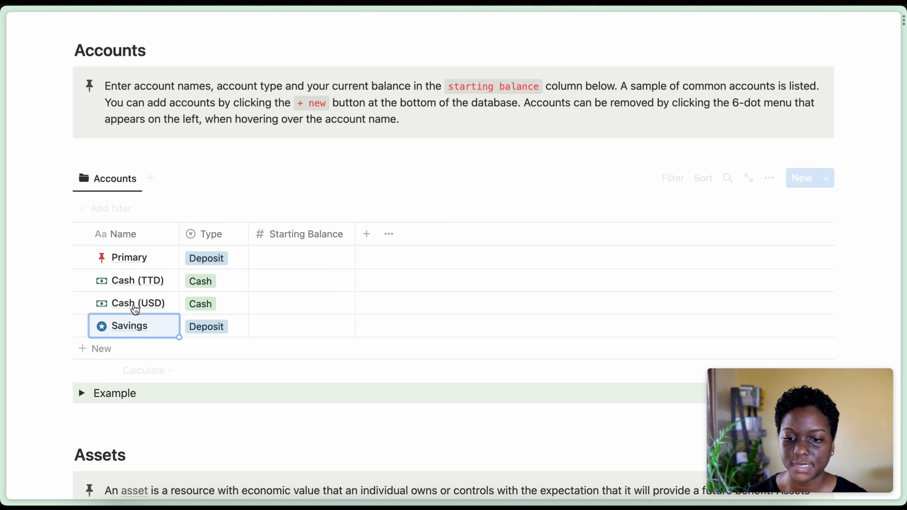
- Enter starting balances of 8000 for Primary, 500 for Cash (TTD), 400 for Cash (USD) and 20000 for Savings
click(278, 257)
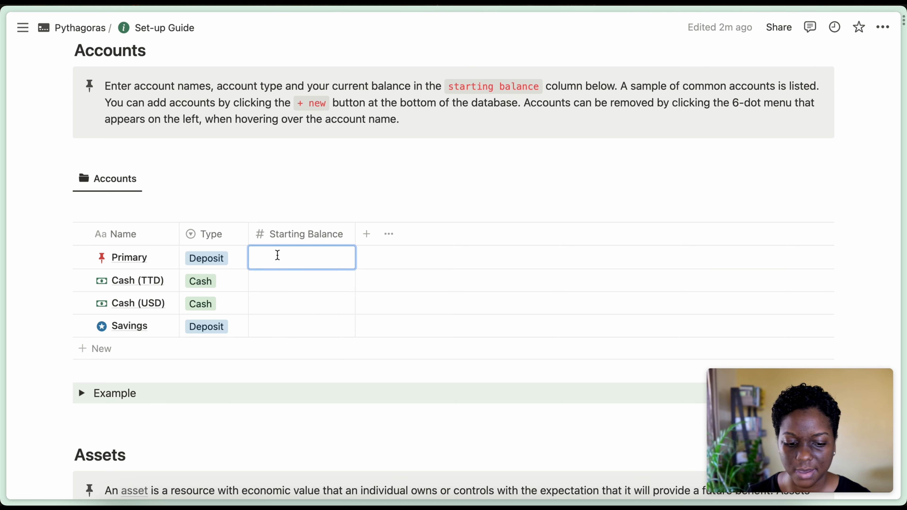
text(8000)
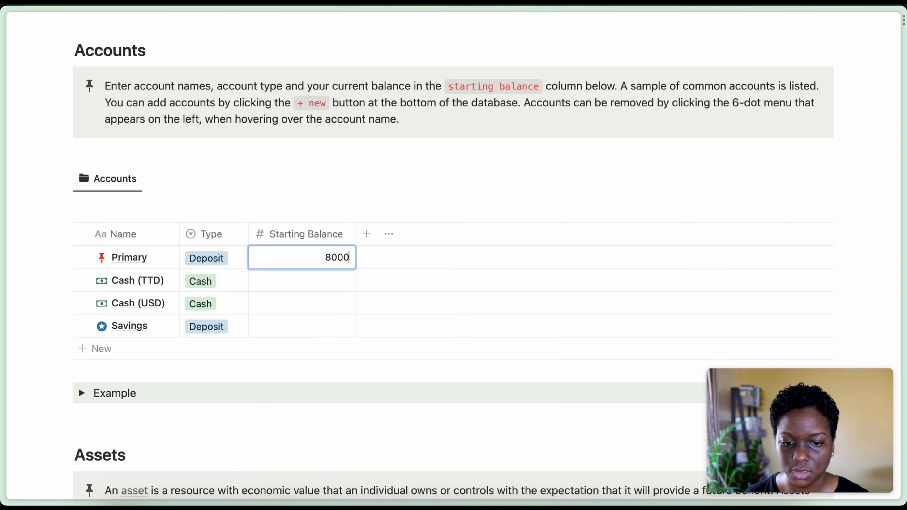
key(Return)
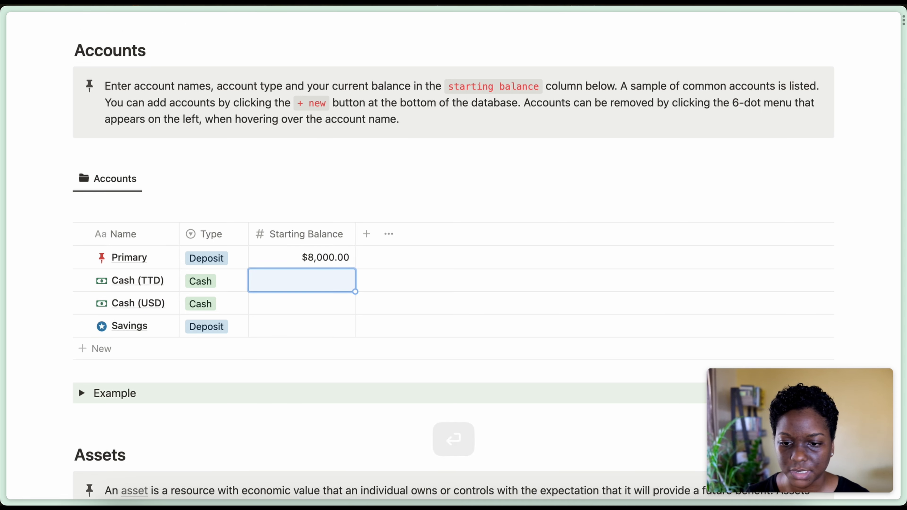
text(500)
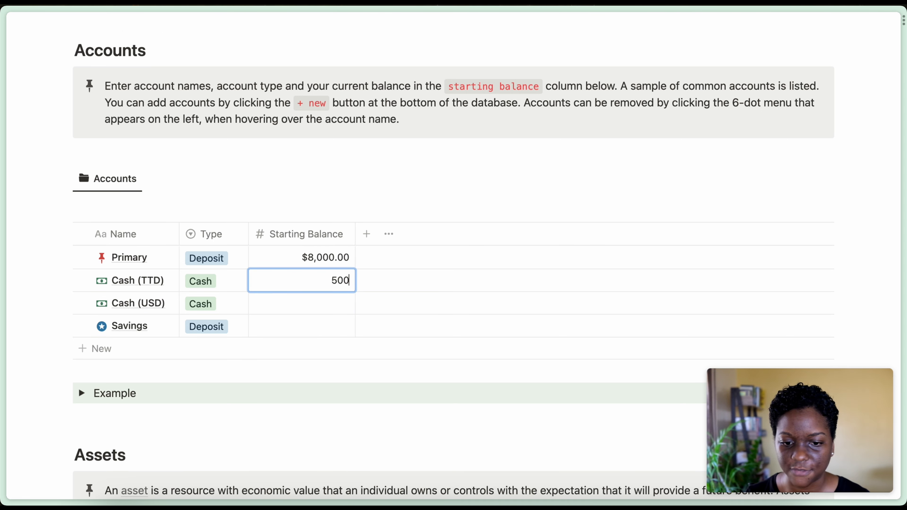
key(Return)
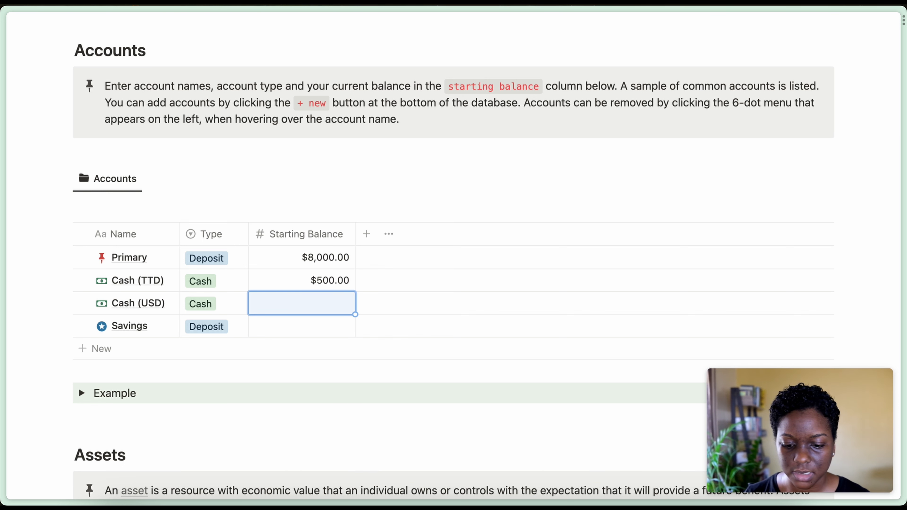
text(400)
key(Return)
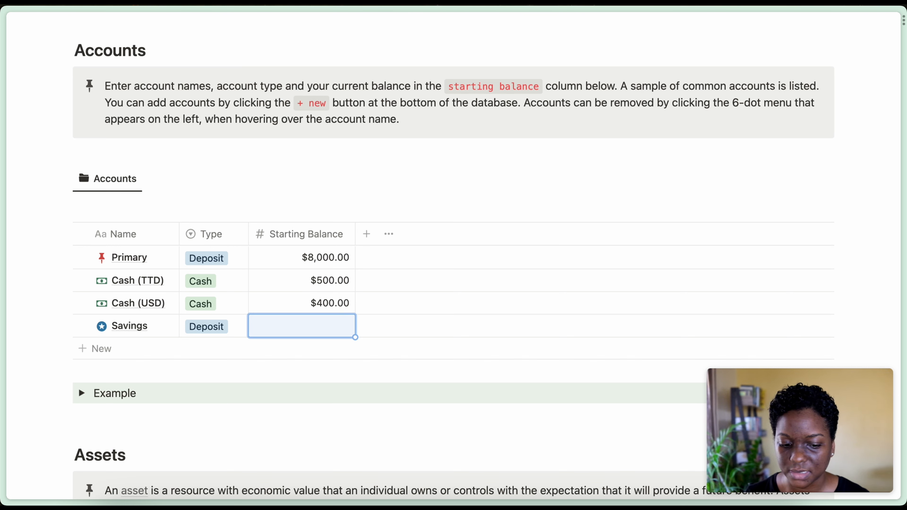
text(20)
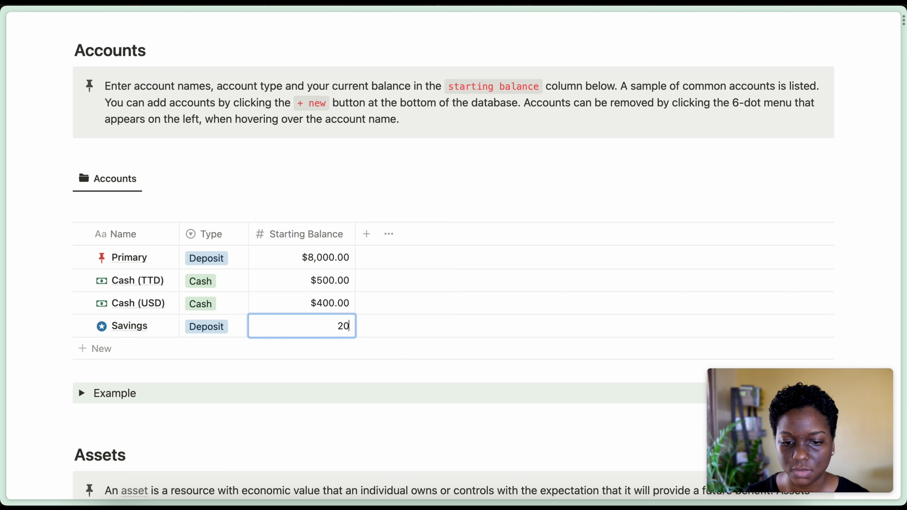
text(000)
key(Return)
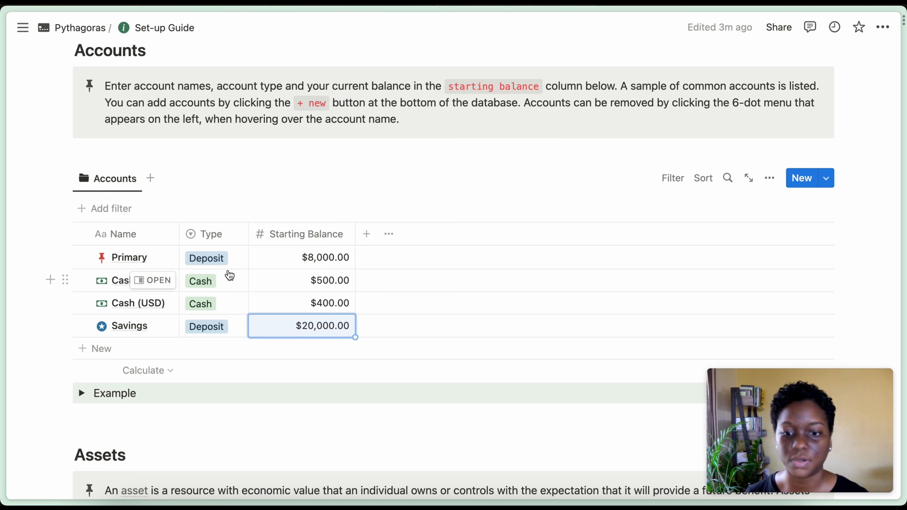
- In the Assets database, set the starting balance to 5,000 for Short Term Emergency Fund and 10,000 for Long Term Emergency Fund
scroll(229, 275, down, 10)
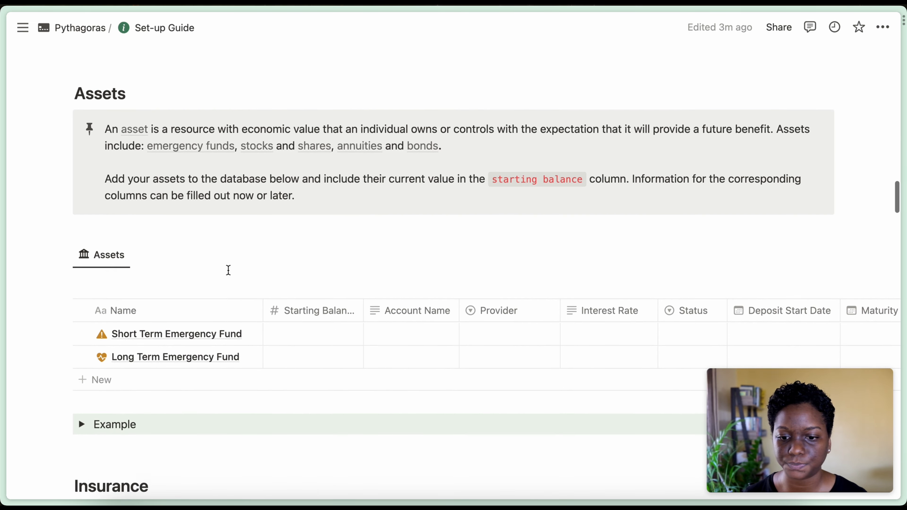
scroll(228, 270, down, 1)
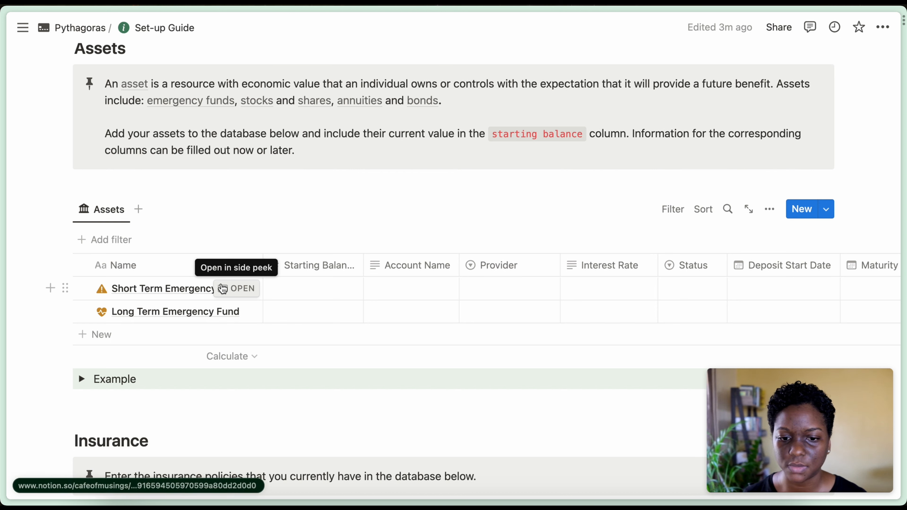
click(298, 288)
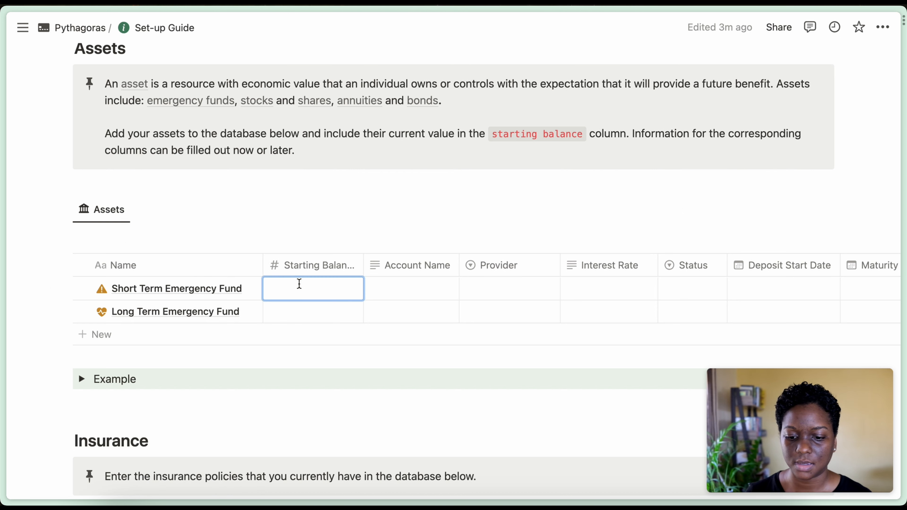
text(5,00)
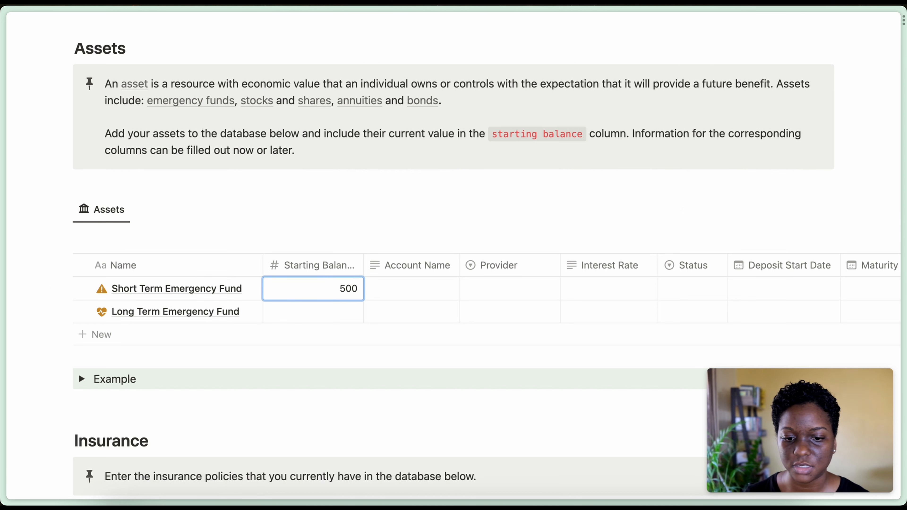
text(0)
key(Return)
text(10)
key(Return)
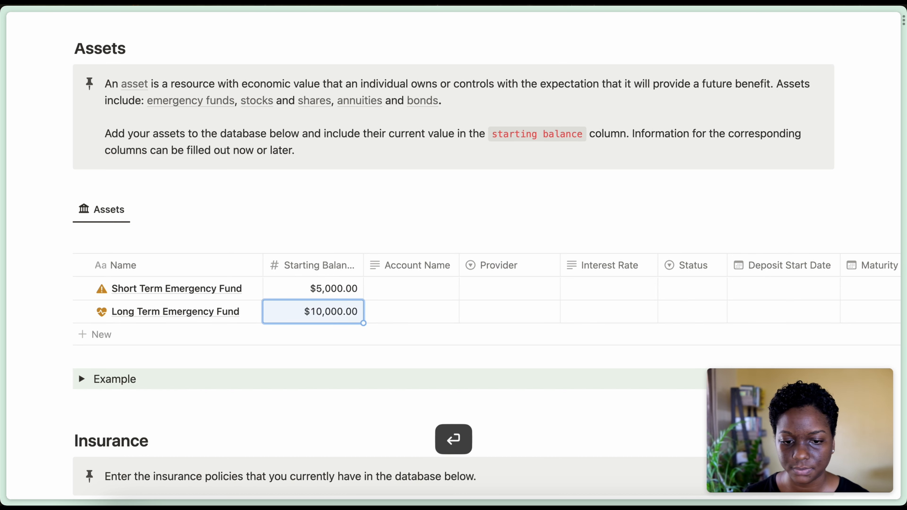
- Enter the account names "Liberty Fund" for the Short Term Emergency Fund and "Liberty Fixed Deposit" for the Long Term Emergency Fund
click(408, 292)
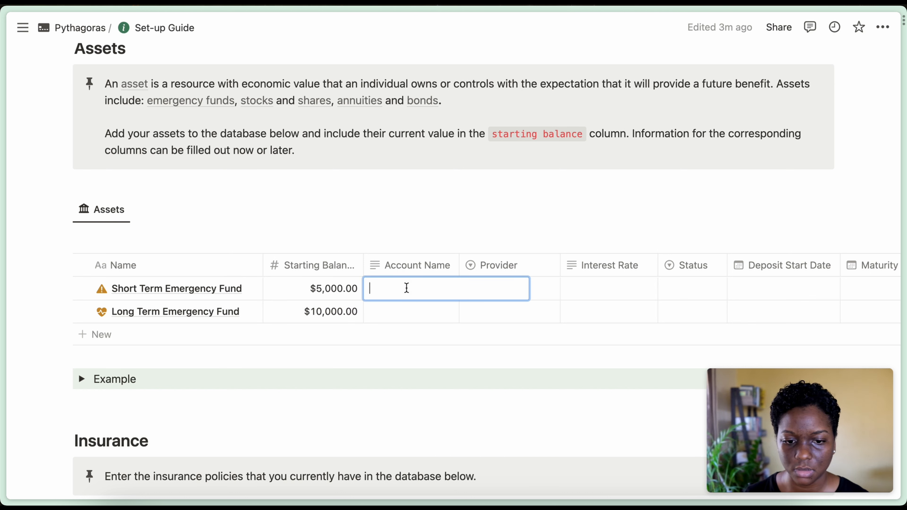
text(Liber)
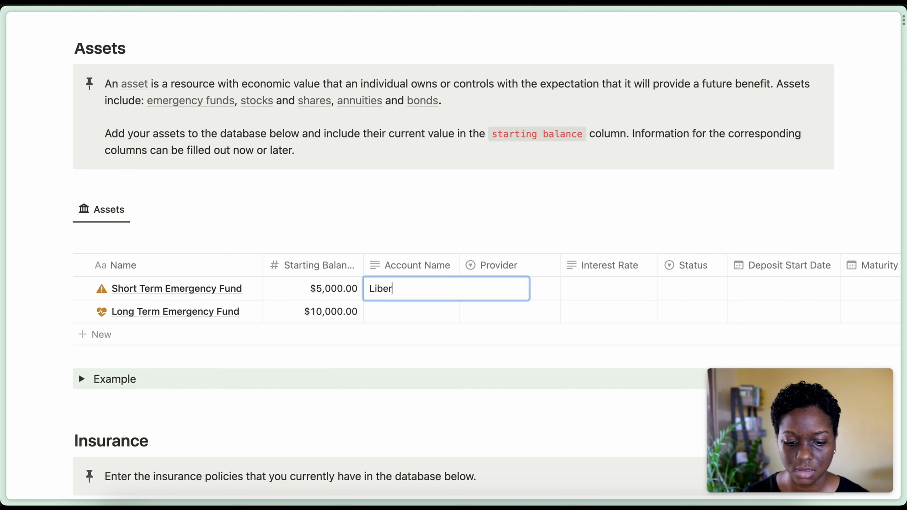
text(ty Fund)
key(Return)
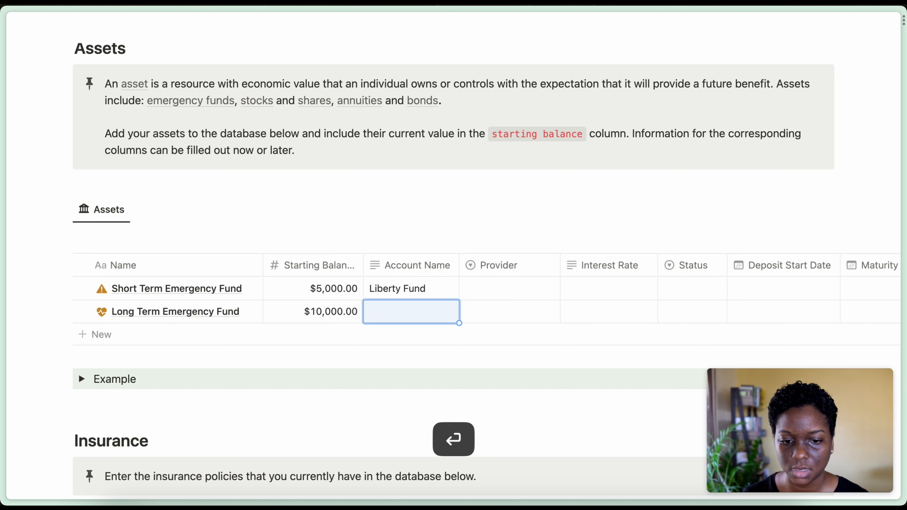
text(L)
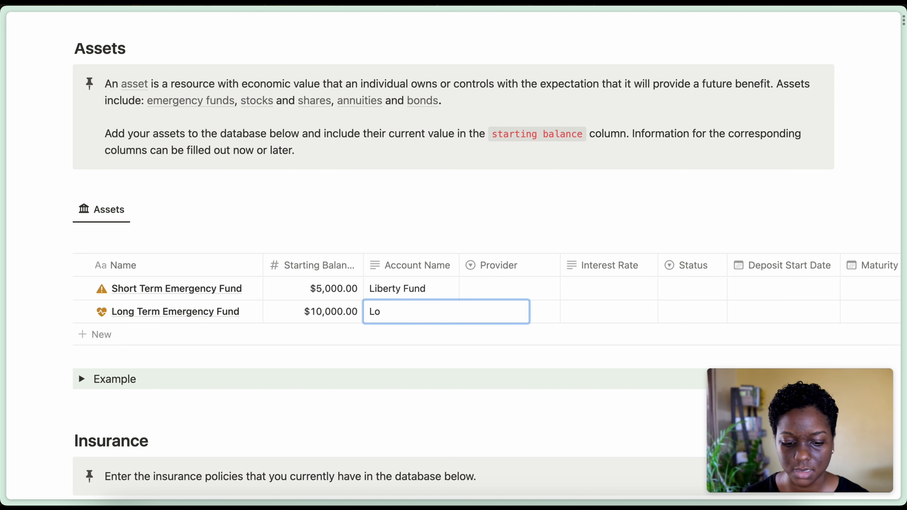
text(iberty Fi)
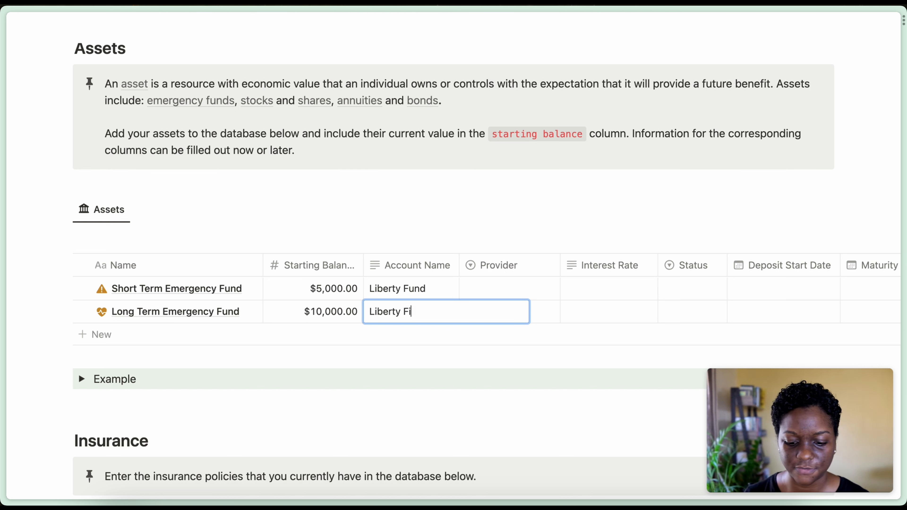
text(xed Deposit)
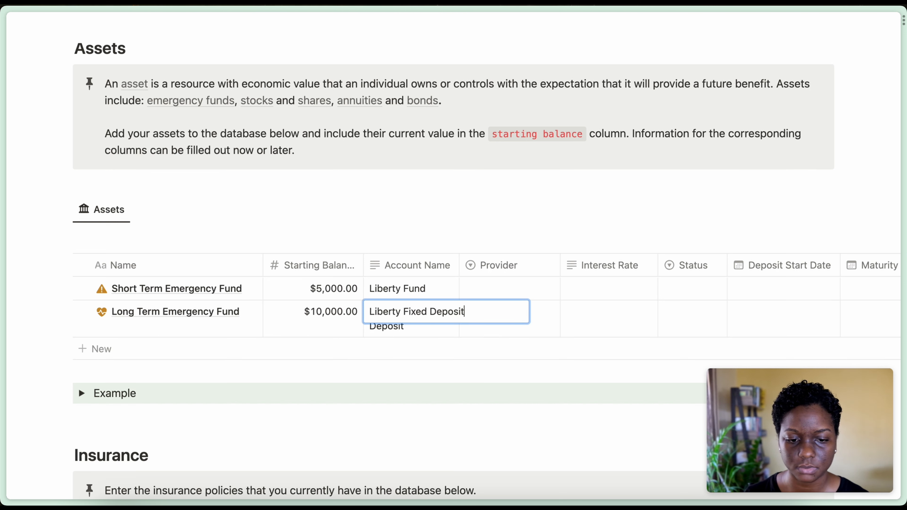
key(Return)
- Create the provider option "Liberty Mutual" and assign it to the Short Term Emergency Fund
click(476, 288)
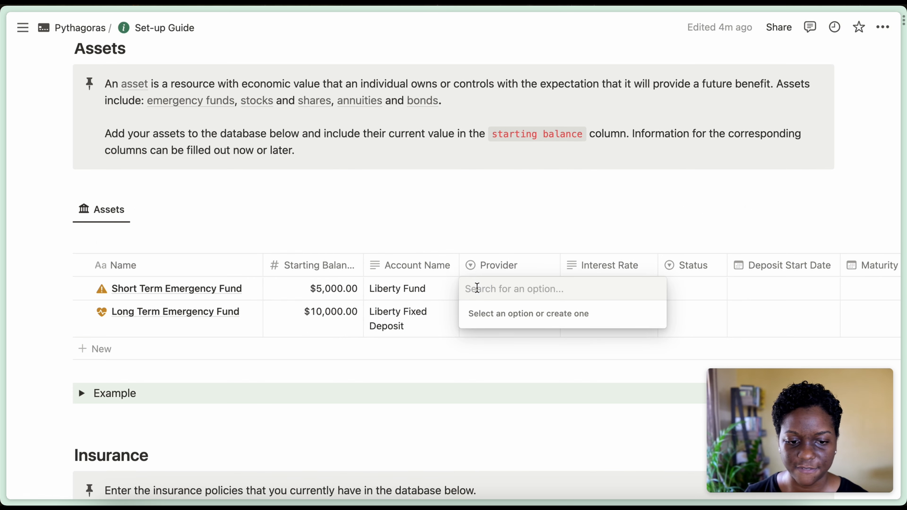
text(Libert)
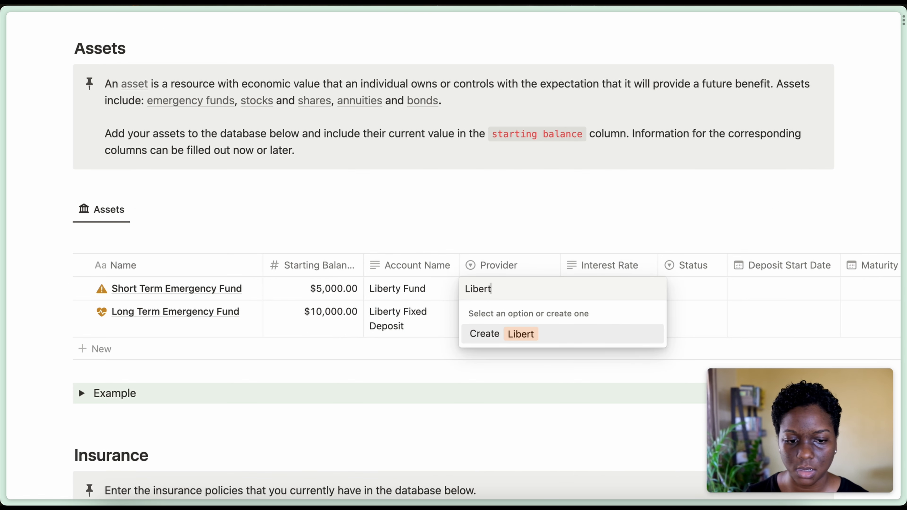
text(y Mutual)
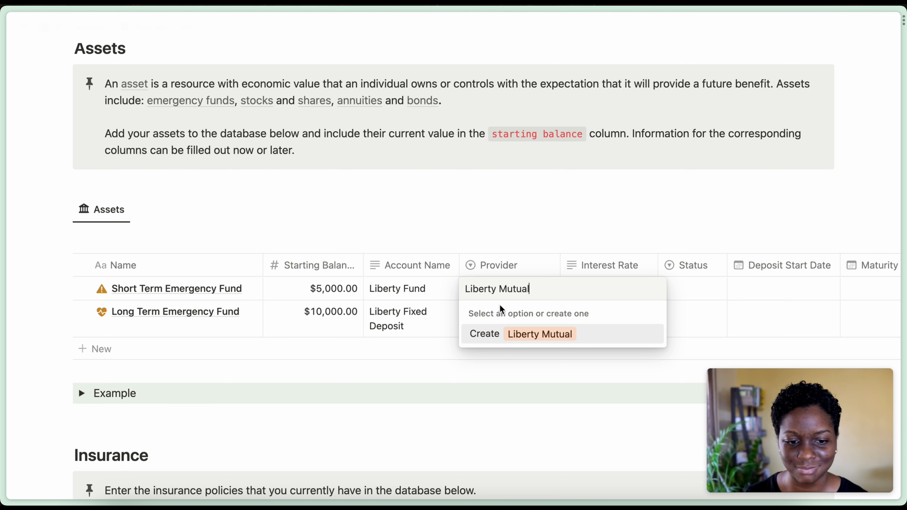
click(530, 334)
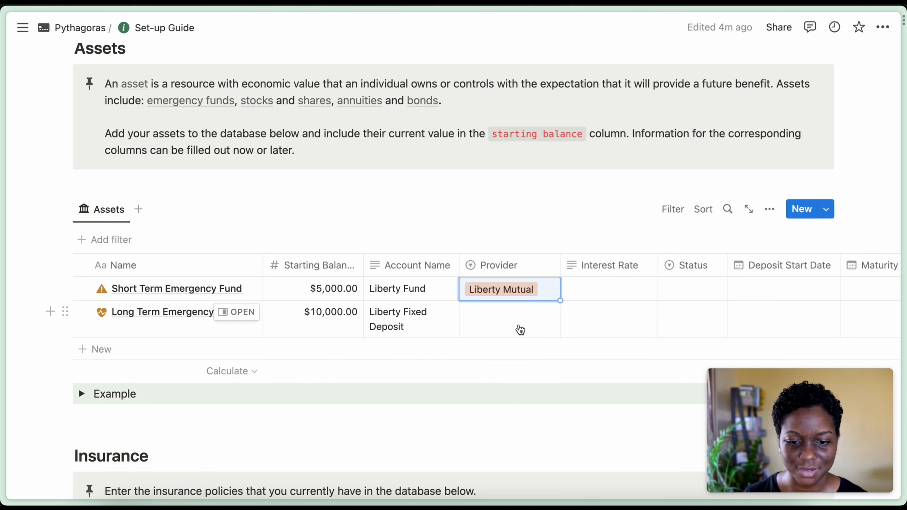
- Create the provider option "Money Matters Fund" for the Long Term Emergency Fund and widen the Provider column slightly to fit it
click(519, 328)
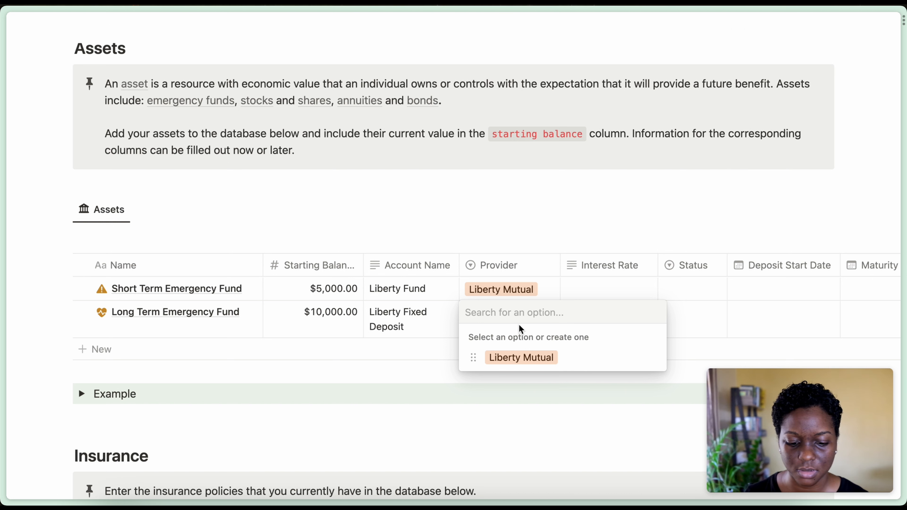
text(Money Mat)
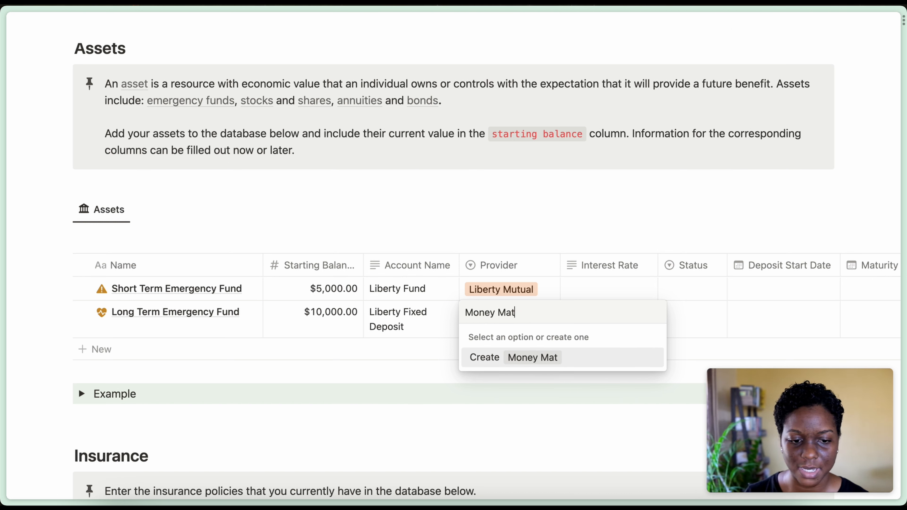
text(ters Fund)
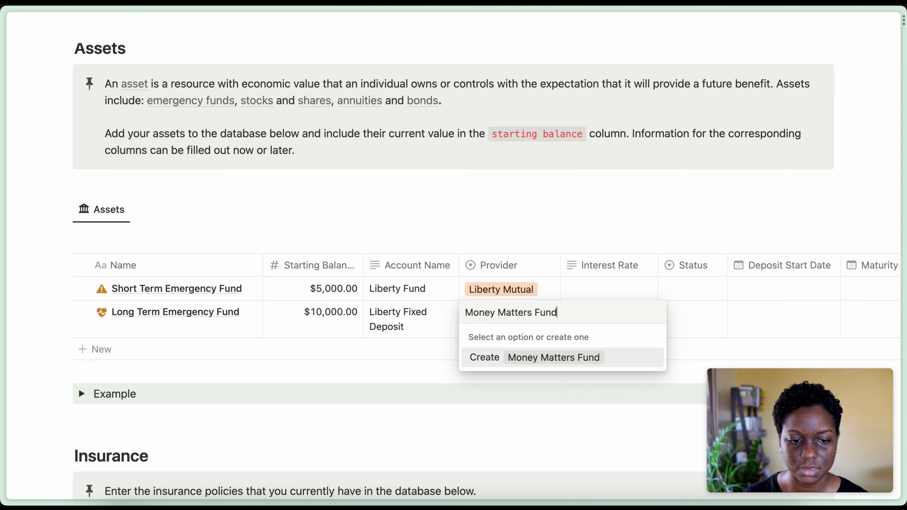
key(Return)
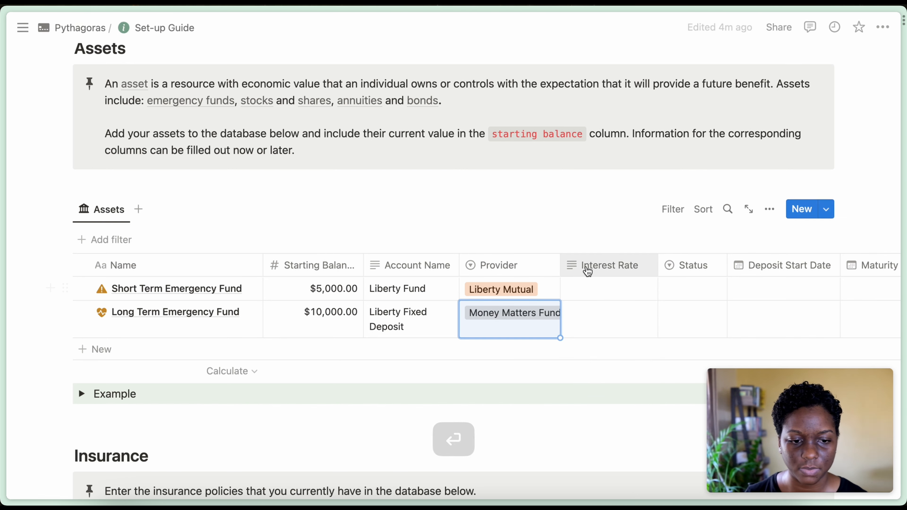
drag(561, 269, 570, 275)
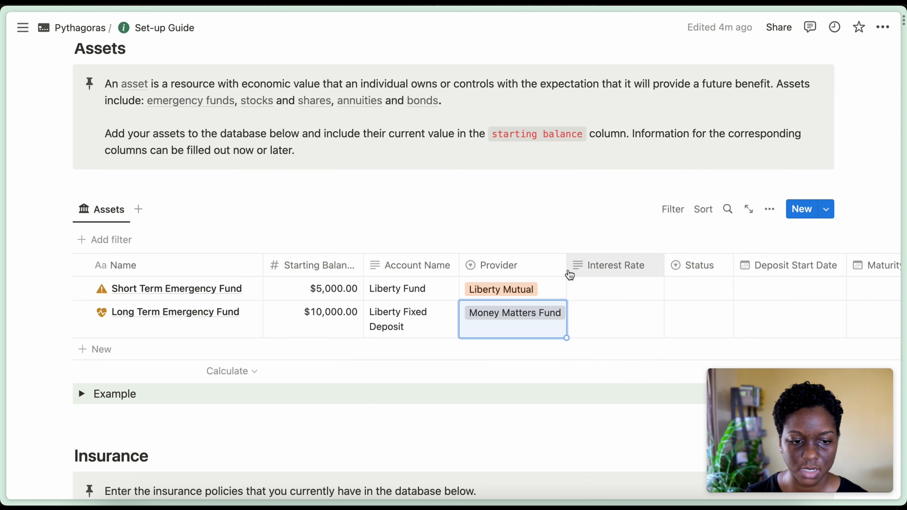
- Enter interest rates of "1.2%" for the Short Term Emergency Fund and "3.5% at 5 years" for the Long Term Emergency Fund
click(587, 282)
text(1.2%)
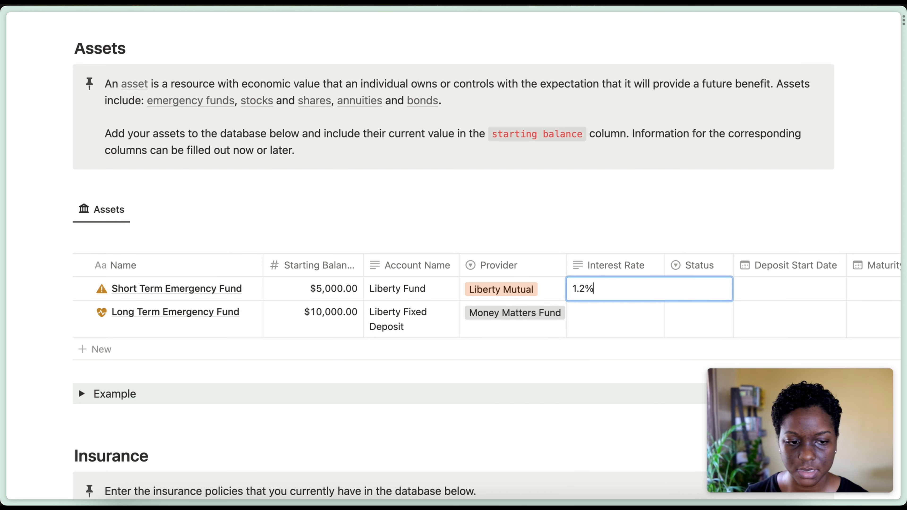
key(Return)
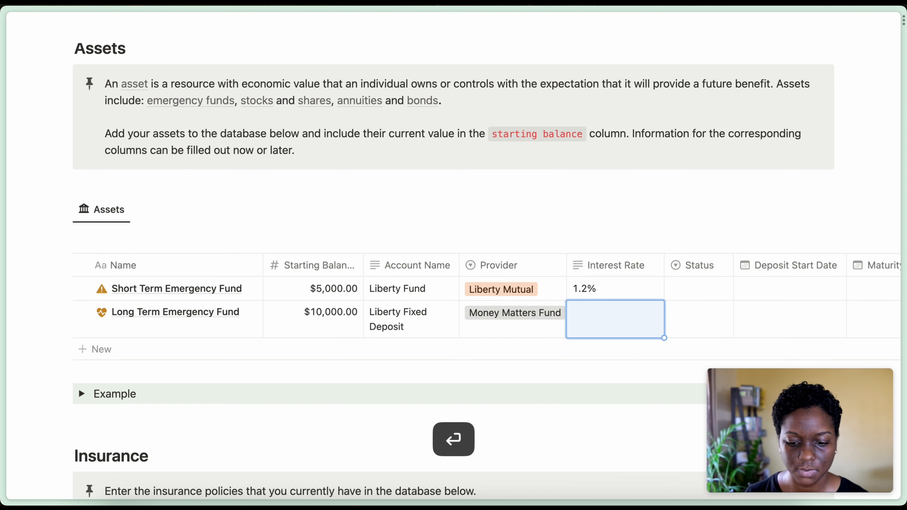
text(3.)
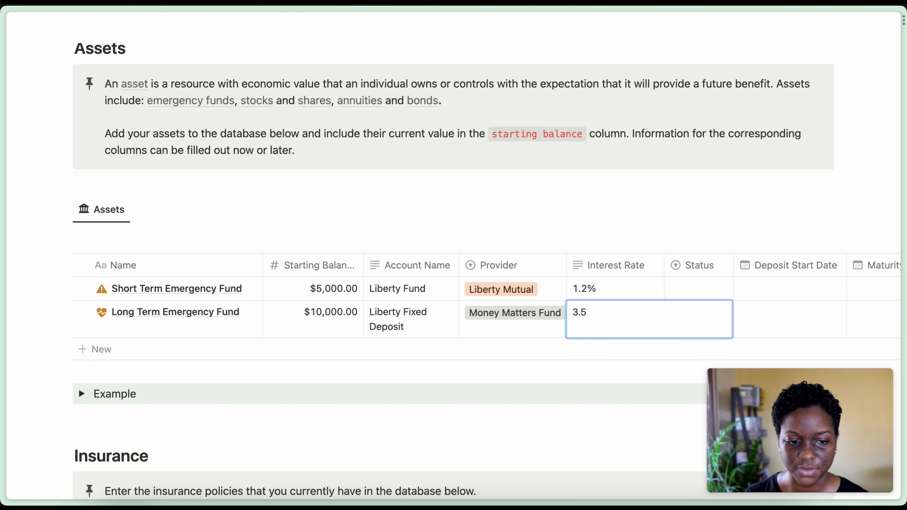
text(5% a)
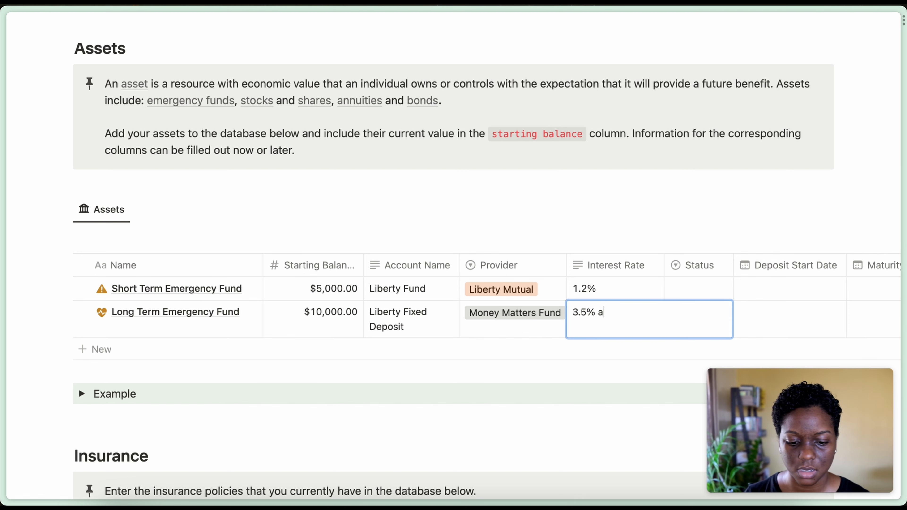
text(t 5 years)
key(Tab)
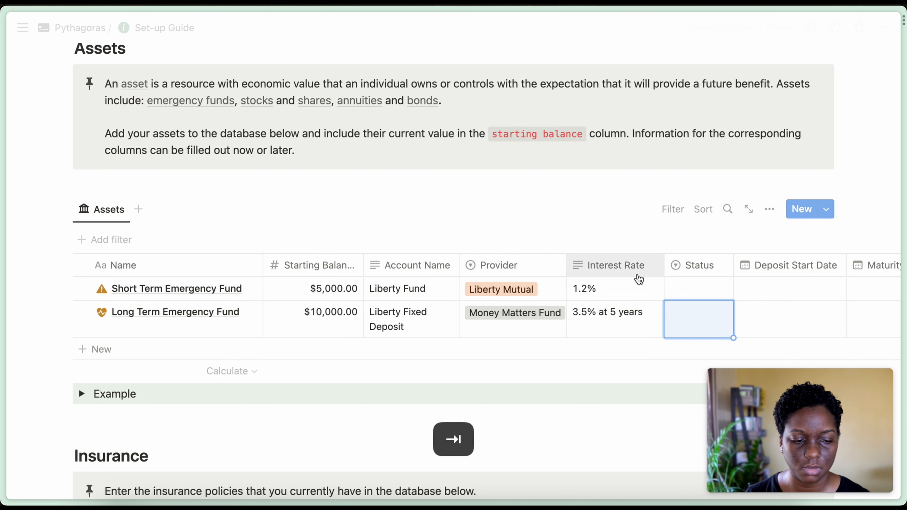
- Set the status of the Short Term Emergency Fund to Active and fill the same status down to the Long Term Emergency Fund
click(694, 290)
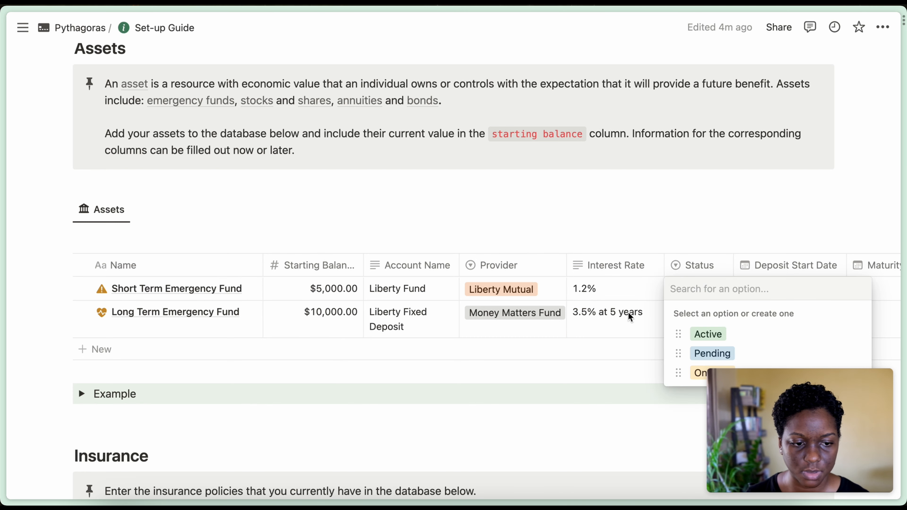
key(Escape)
scroll(615, 317, down, 2)
scroll(615, 321, down, 3)
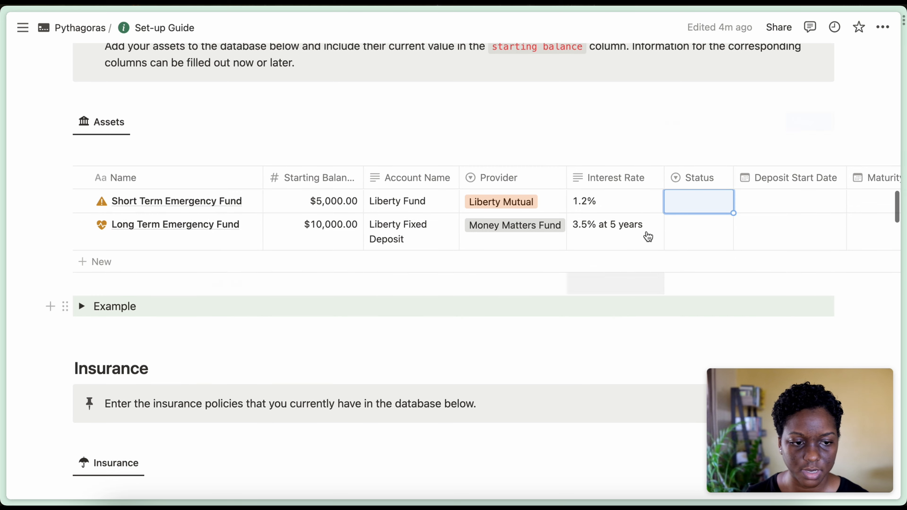
click(681, 201)
click(713, 249)
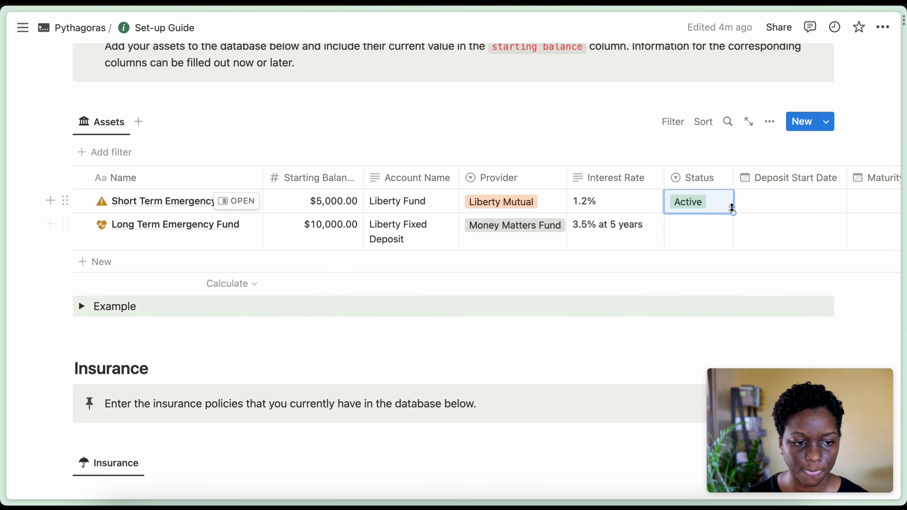
drag(733, 213, 734, 228)
- Set the Long Term Emergency Fund's deposit start date to January 1, 2023
scroll(732, 227, right, 5)
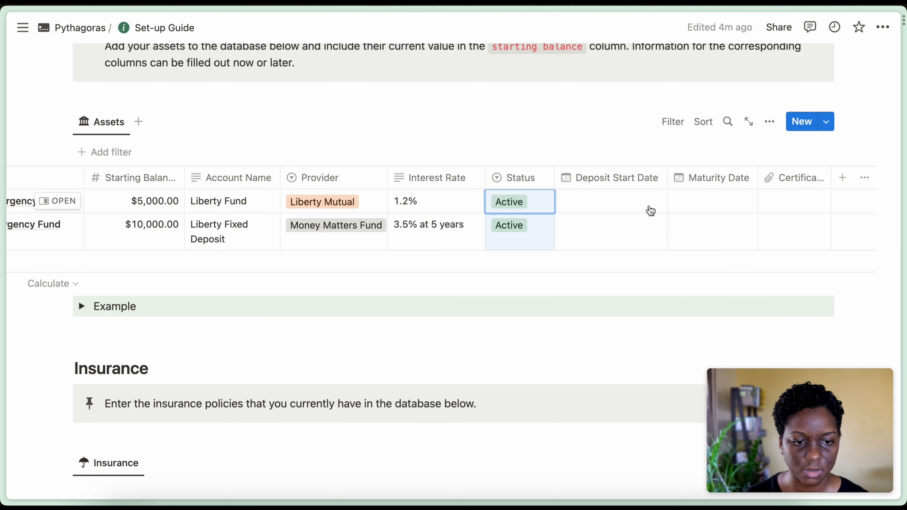
scroll(649, 211, left, 5)
scroll(650, 210, right, 2)
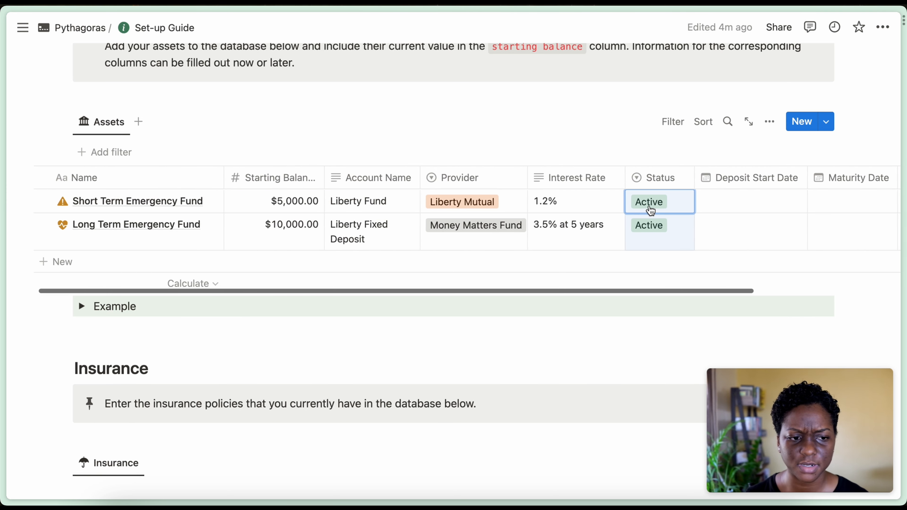
scroll(649, 211, right, 3)
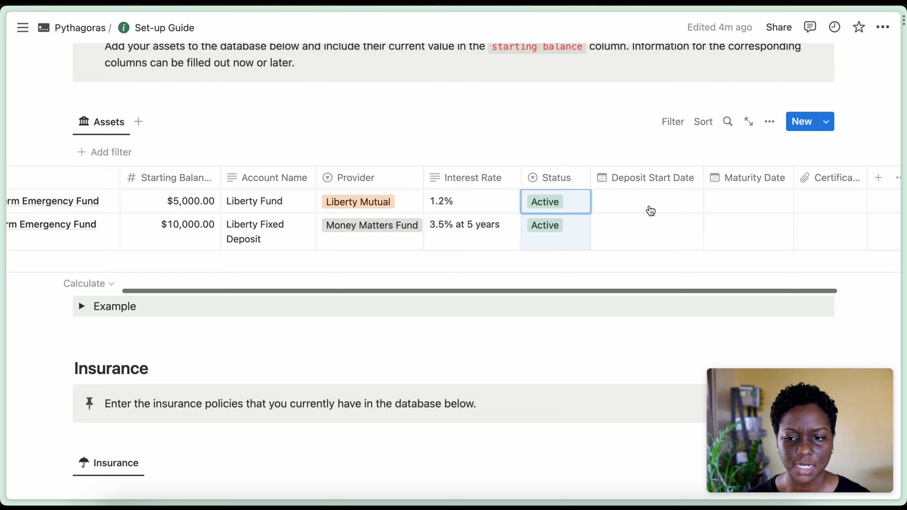
scroll(650, 210, left, 3)
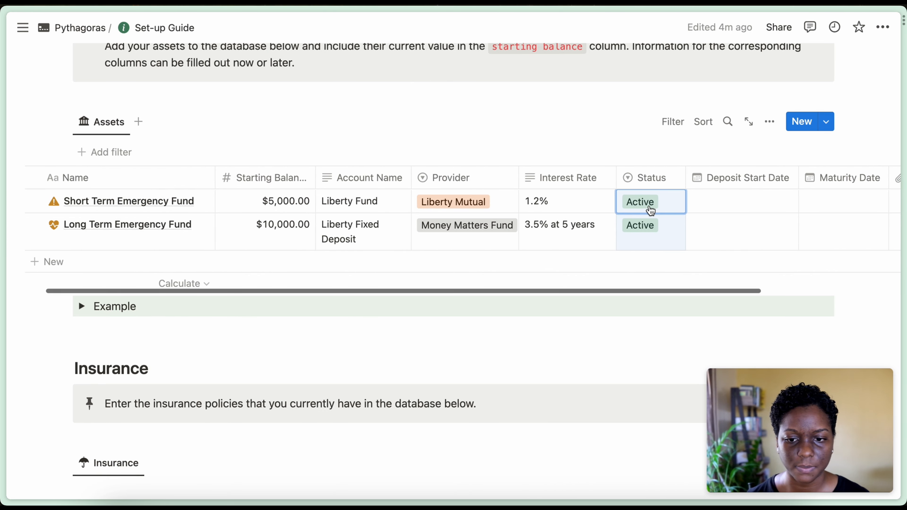
scroll(648, 209, right, 2)
click(679, 246)
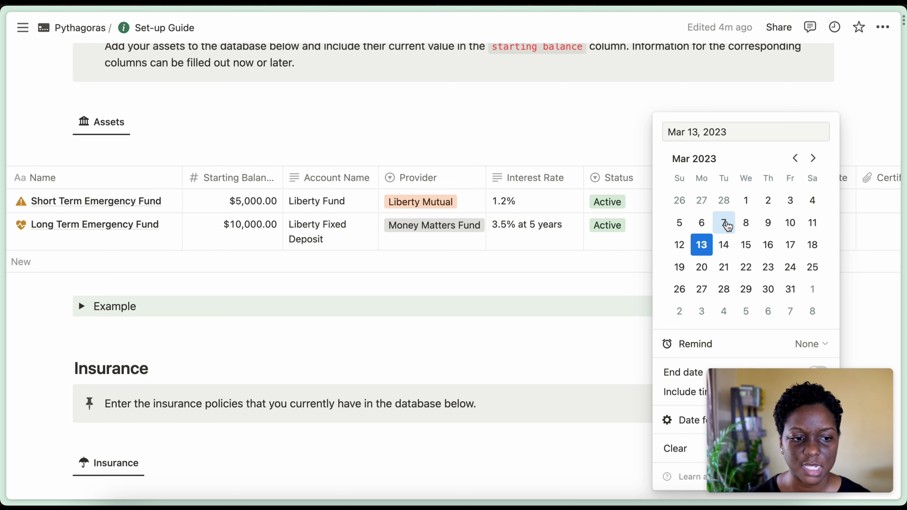
click(795, 158)
click(795, 158)
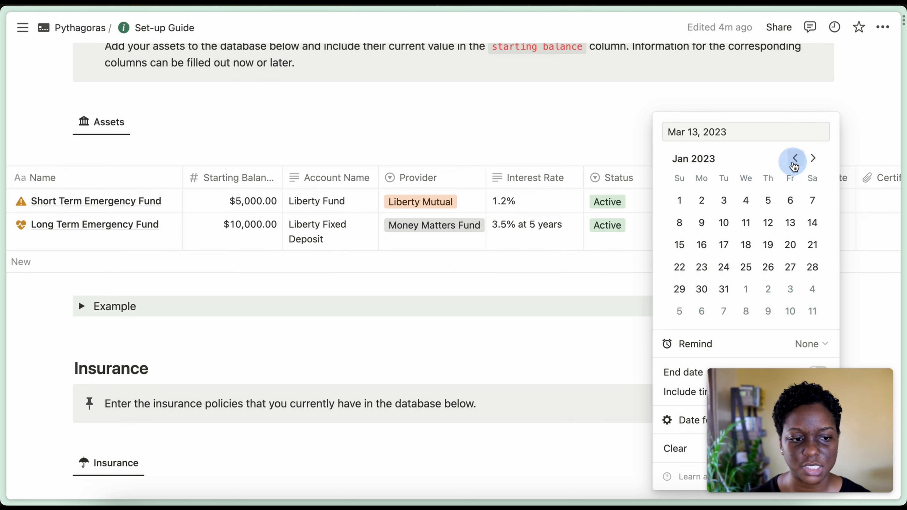
click(679, 201)
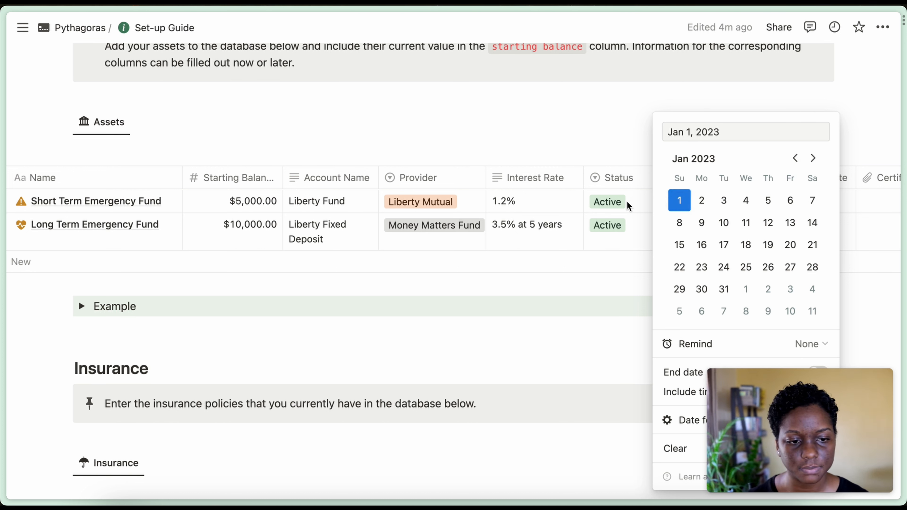
click(628, 205)
- Set the Long Term Emergency Fund's maturity date to January 1, 2028
scroll(628, 206, right, 5)
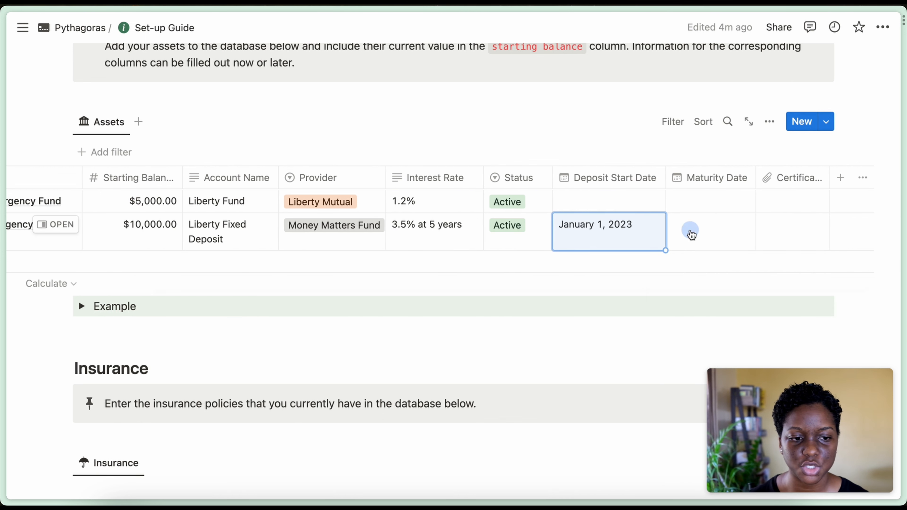
click(690, 235)
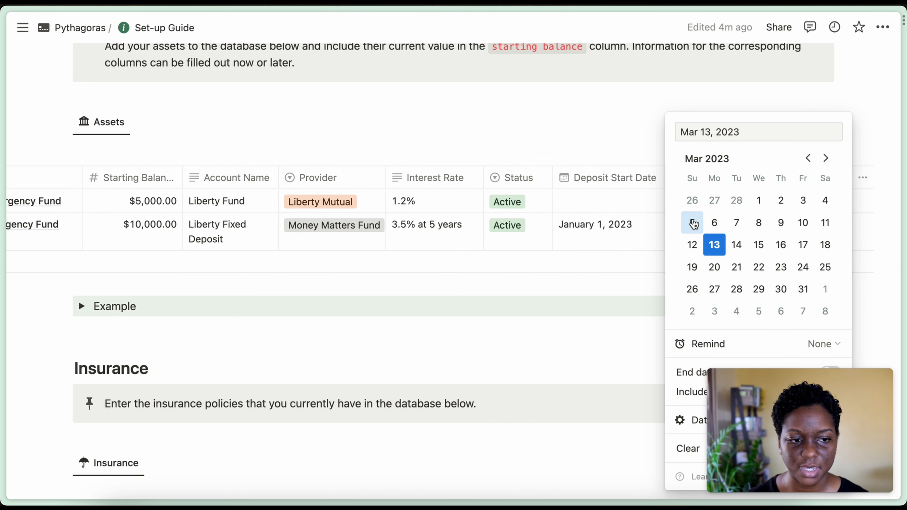
click(807, 161)
click(807, 161)
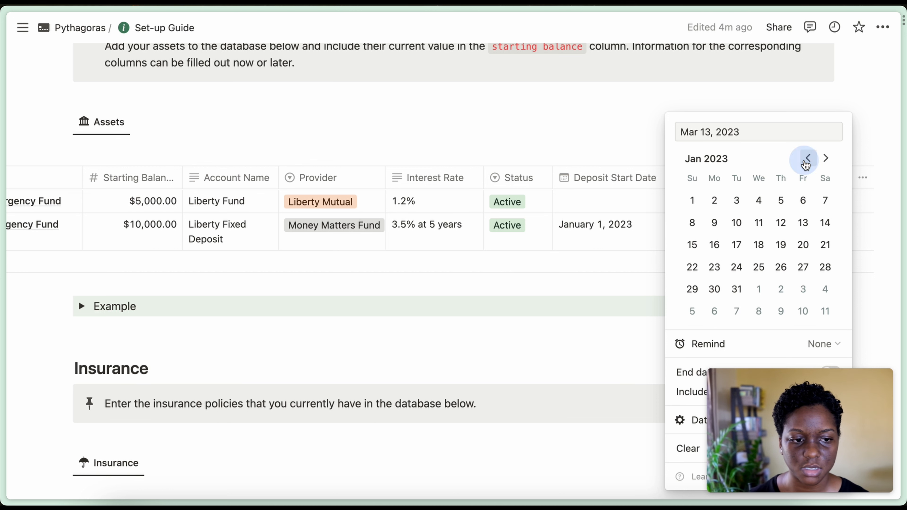
click(692, 200)
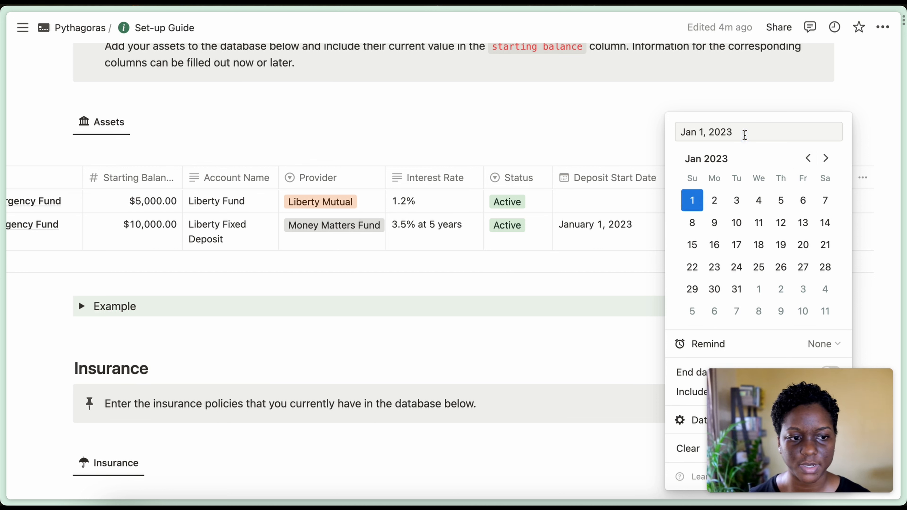
key(BackSpace)
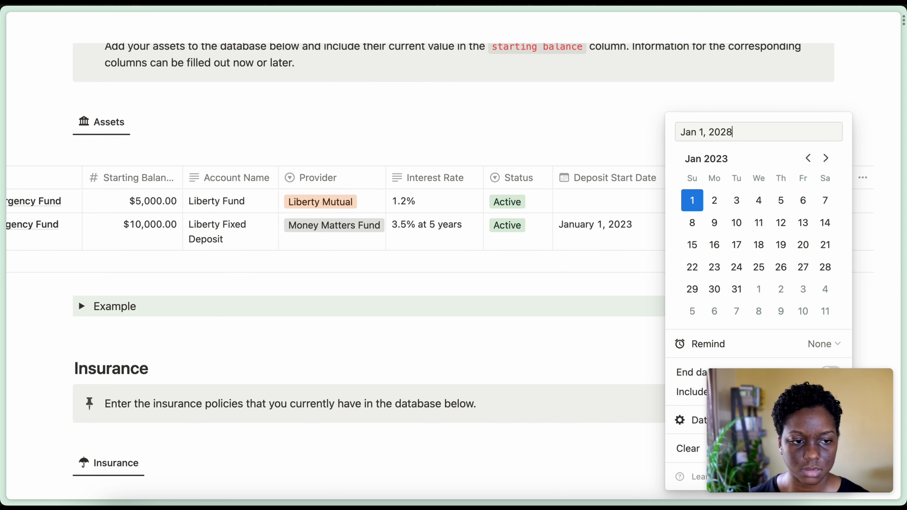
text(8)
key(Return)
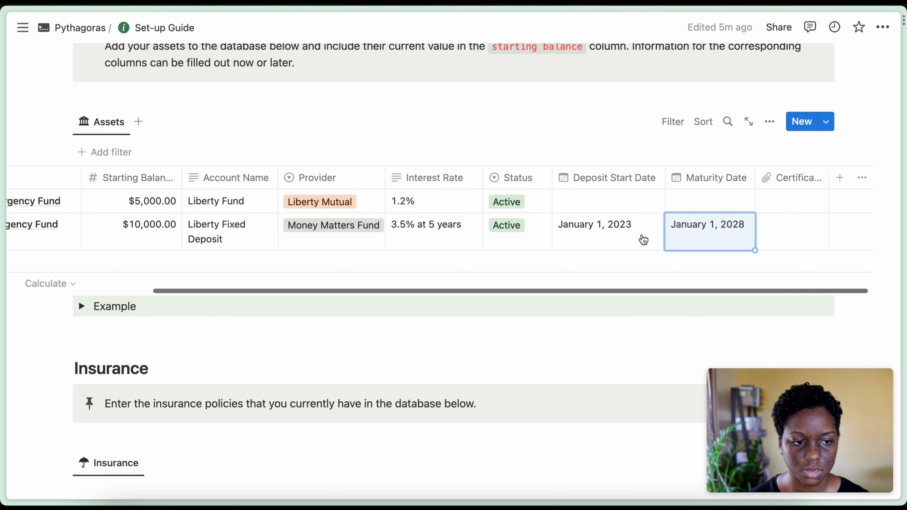
scroll(643, 239, right, 2)
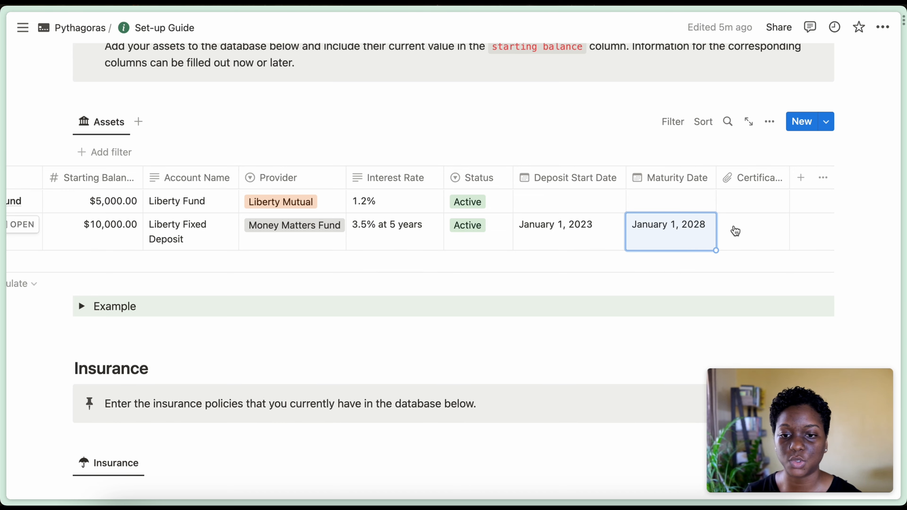
scroll(735, 231, left, 6)
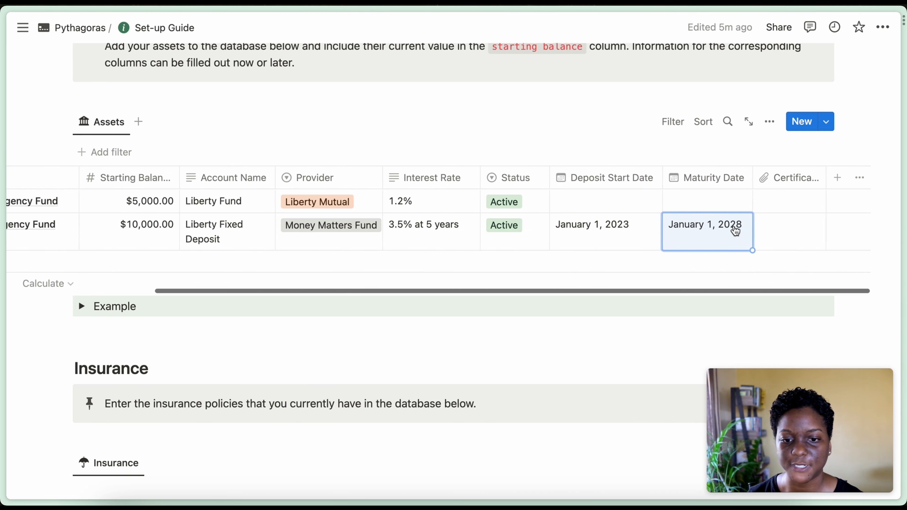
- Expand the Insurance example for reference and add a policy named "Life" with coverage of $1,000,000 to the Insurance database
scroll(734, 229, down, 4)
scroll(734, 226, down, 6)
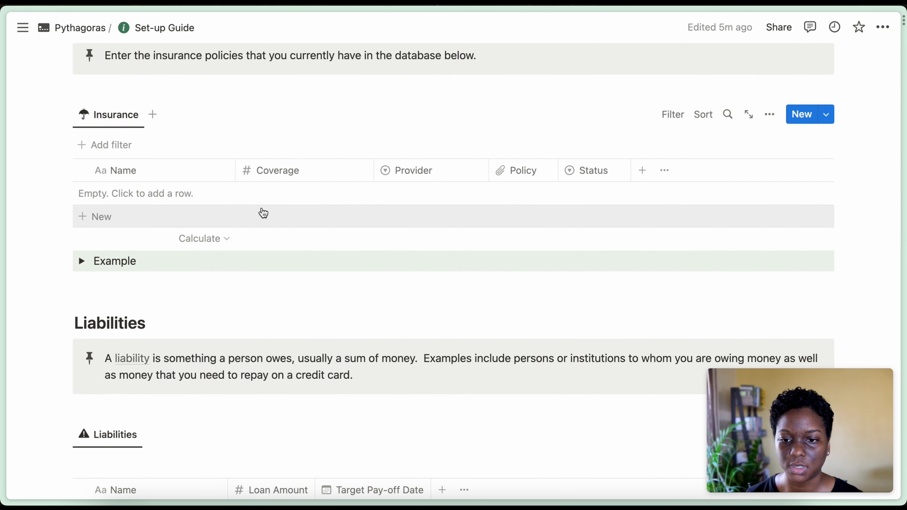
click(82, 261)
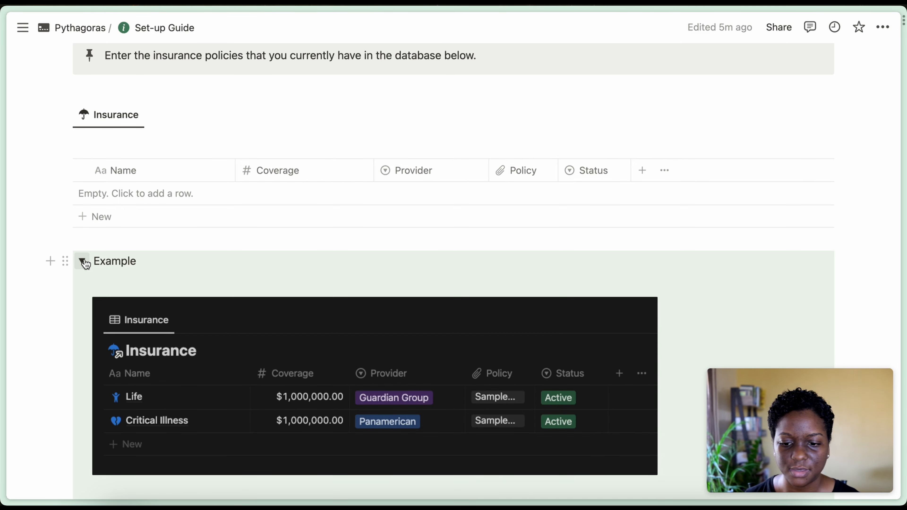
click(104, 217)
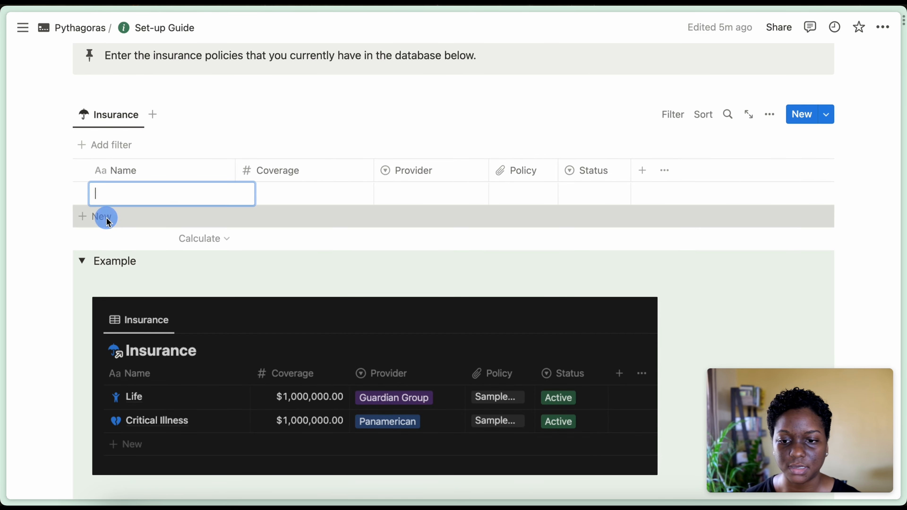
text(Life)
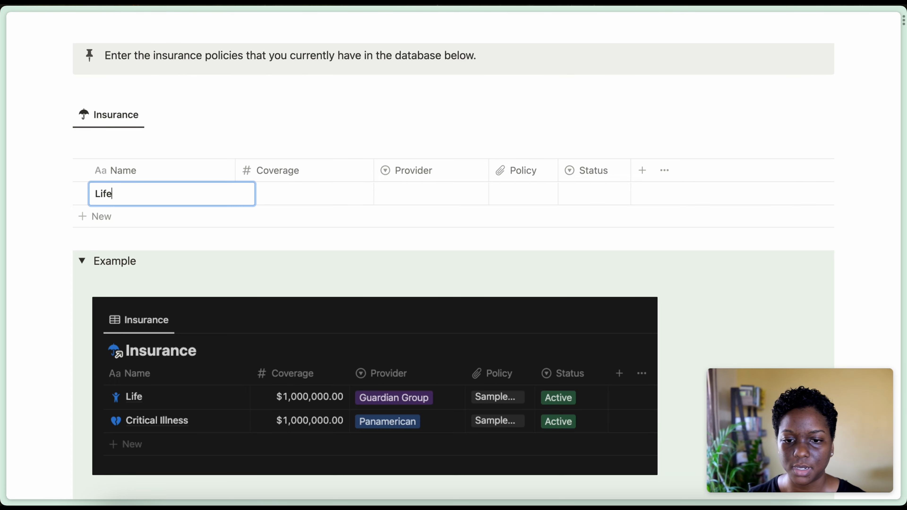
key(Tab)
text(100)
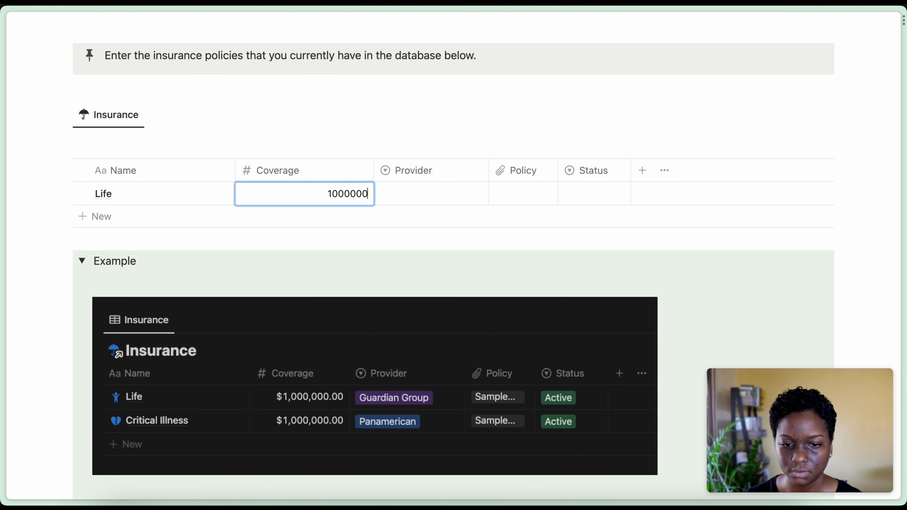
key(Tab)
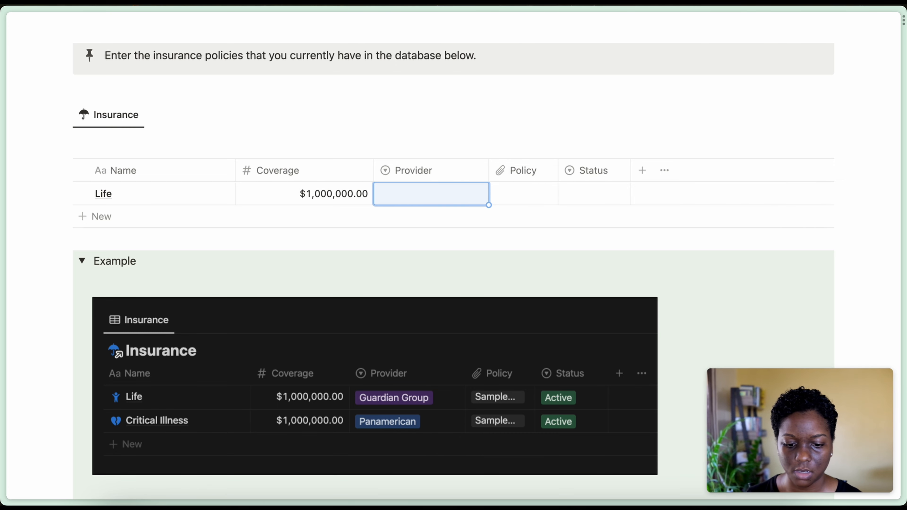
- Create "Guardian Group" as the Life policy's provider and set the policy's status to Active
text(Guardian Group)
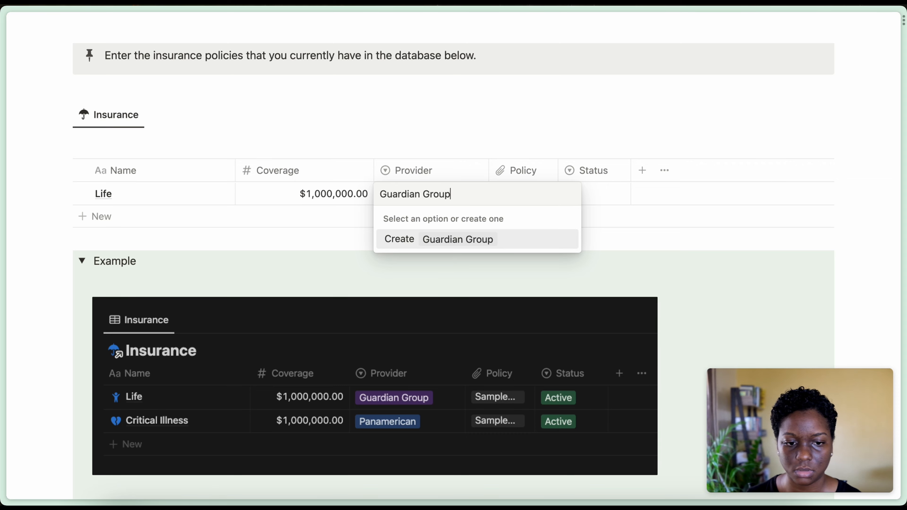
key(Return)
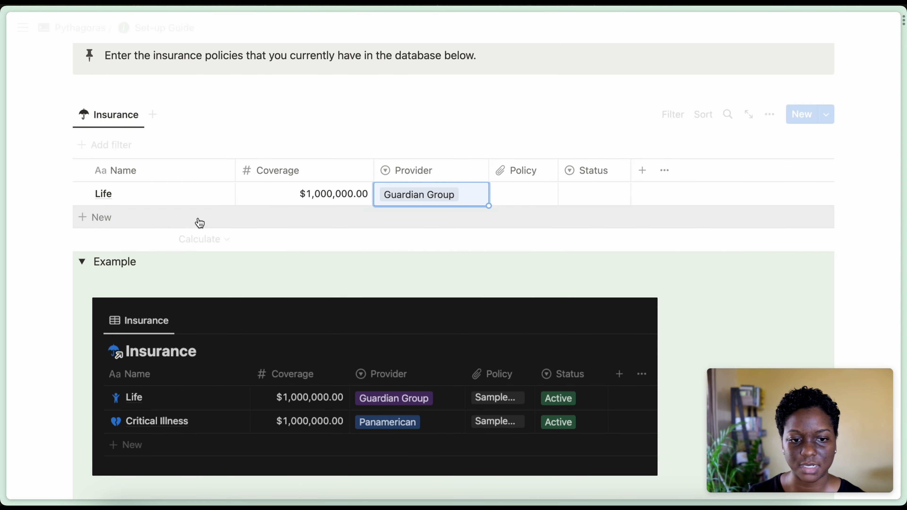
click(598, 196)
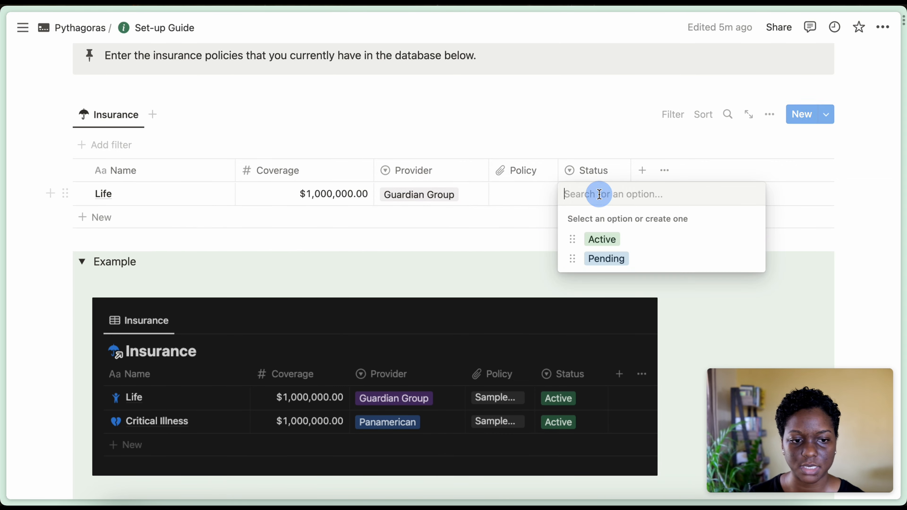
click(607, 237)
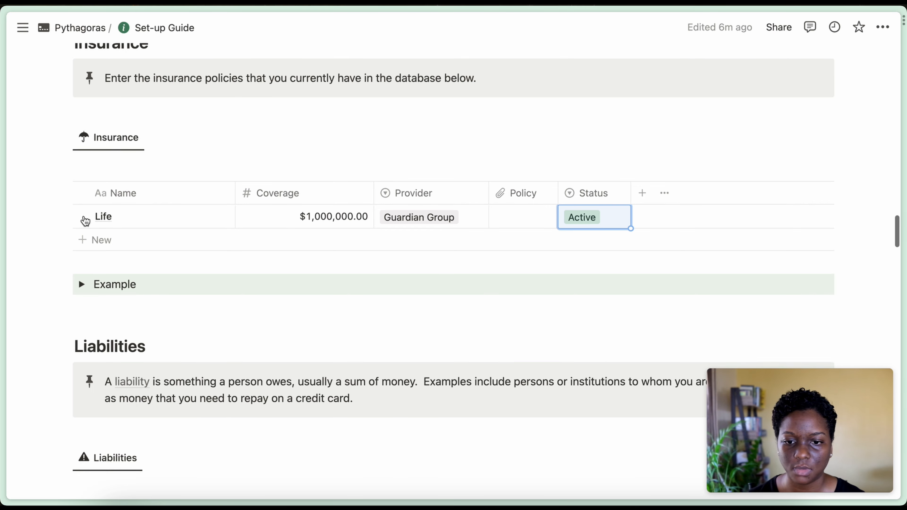
- Expand the Liabilities example and add a Liabilities entry with the lender's first name and a loan amount of $1,000
scroll(84, 220, up, 1)
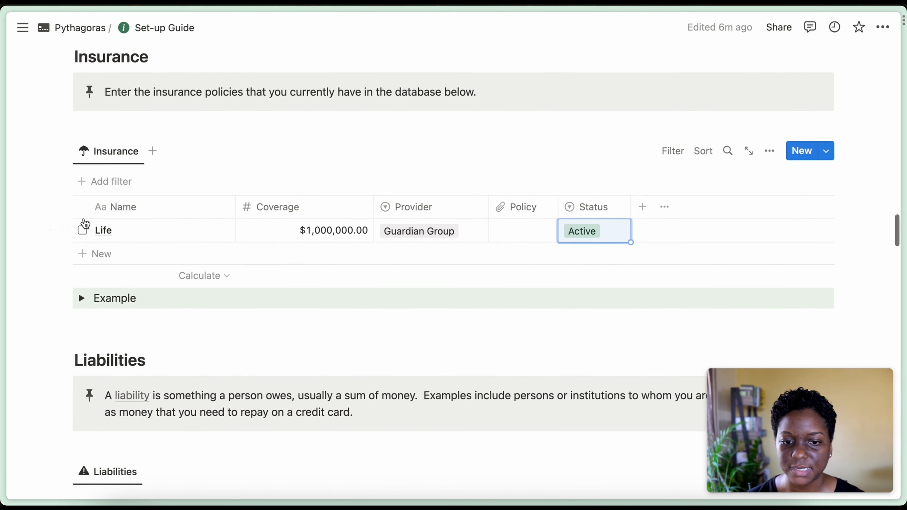
scroll(85, 220, down, 10)
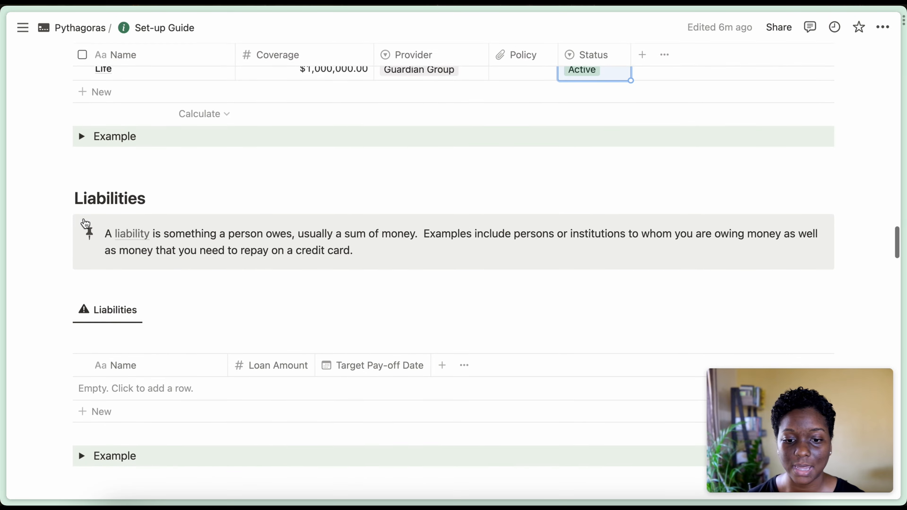
scroll(84, 218, down, 1)
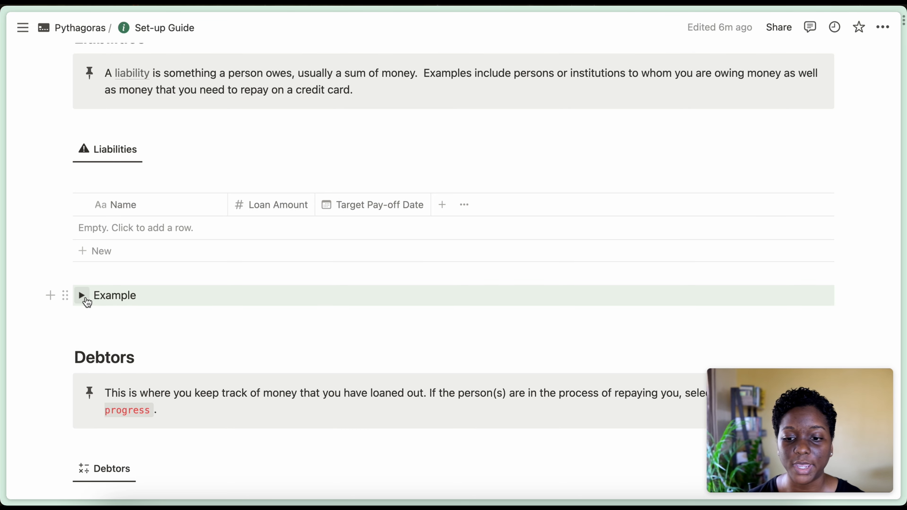
click(86, 299)
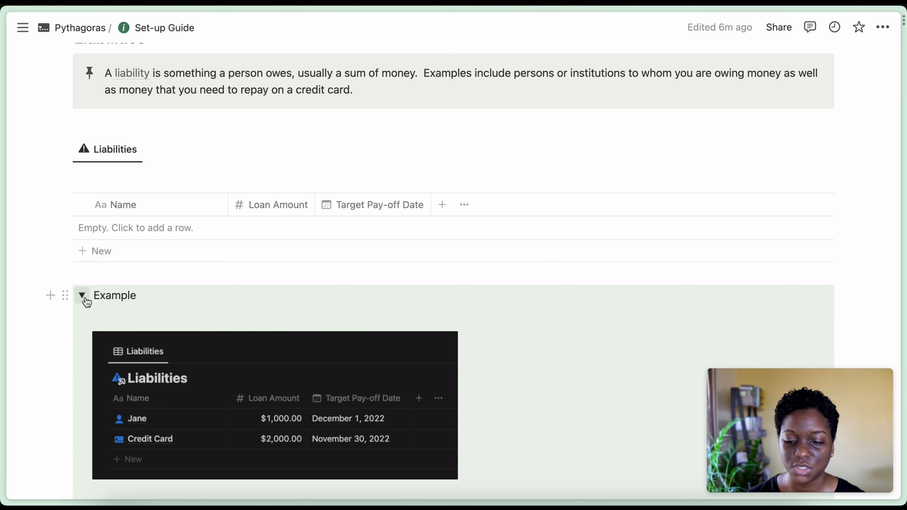
click(124, 249)
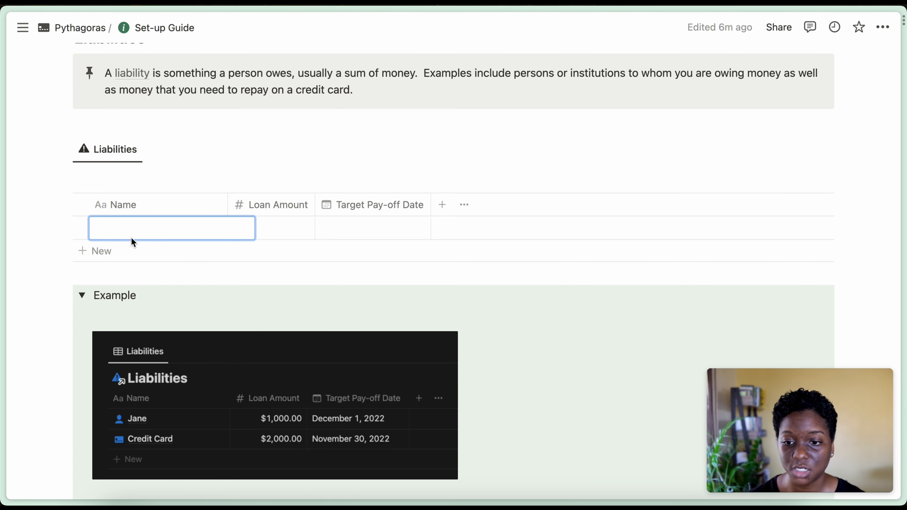
text(Jane)
key(Tab)
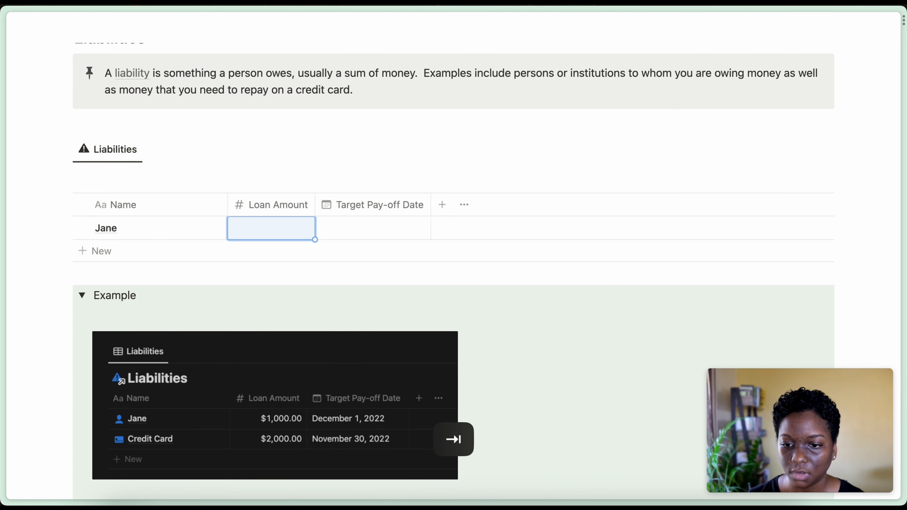
text(1000)
key(Tab)
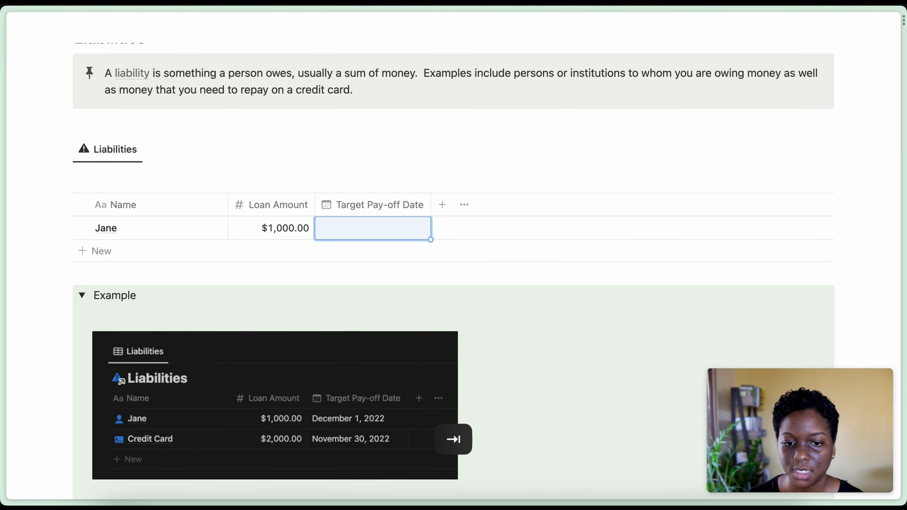
- Set the liability's target pay-off date to March 31, 2023
click(340, 236)
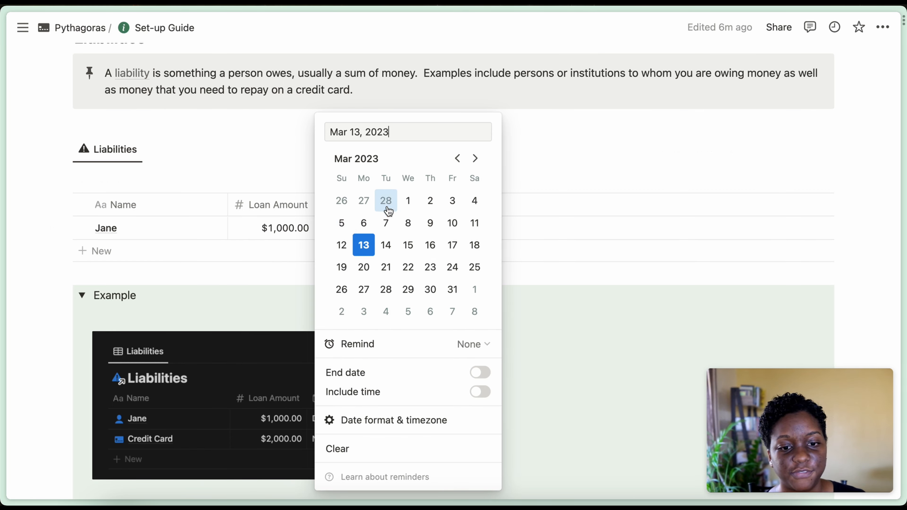
click(447, 290)
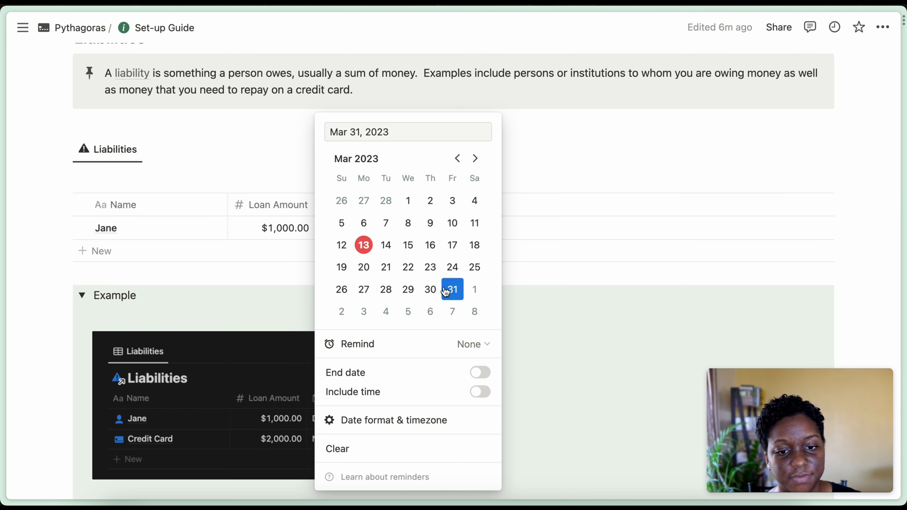
click(557, 144)
scroll(557, 144, down, 3)
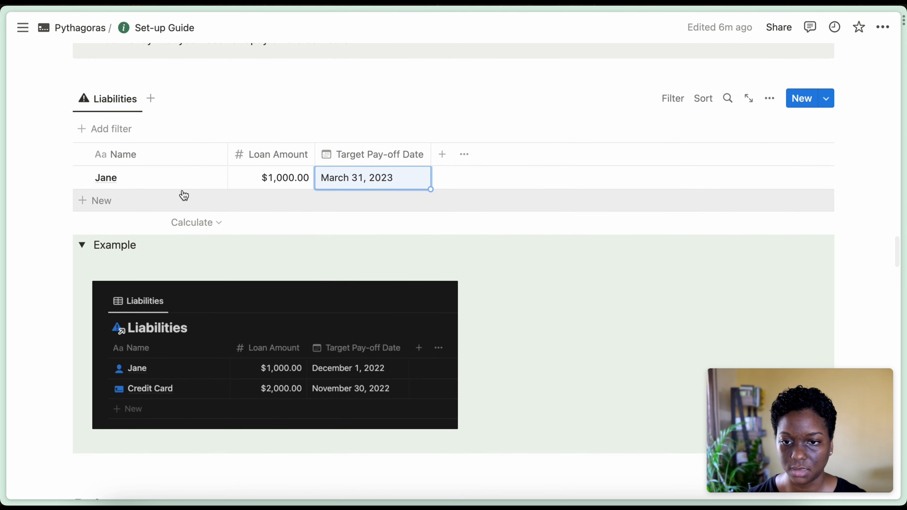
- Open the Life policy's page from the Insurance database and give it a blue heart icon
scroll(182, 193, up, 10)
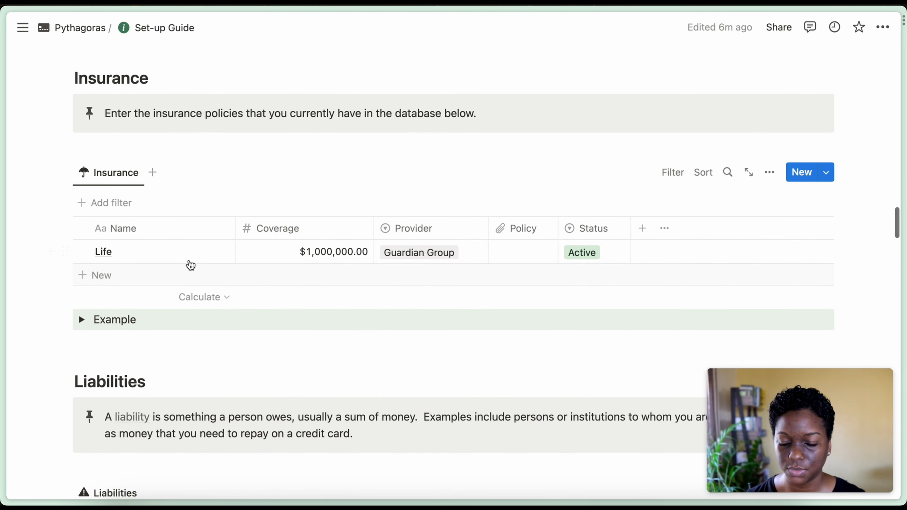
click(195, 253)
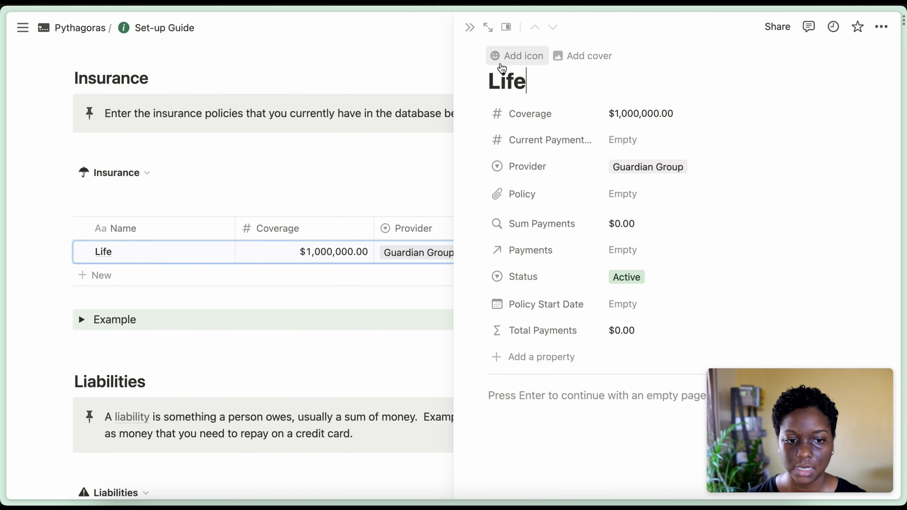
click(496, 56)
click(500, 77)
click(438, 112)
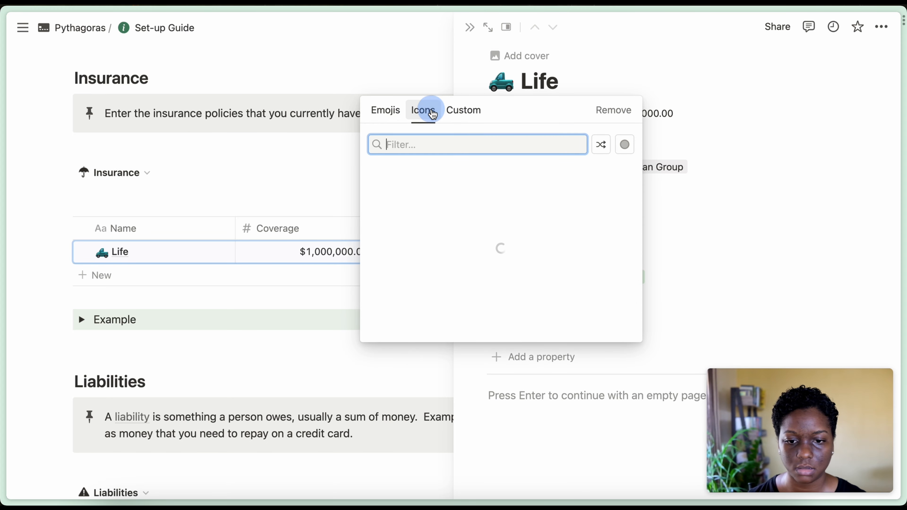
text(hear)
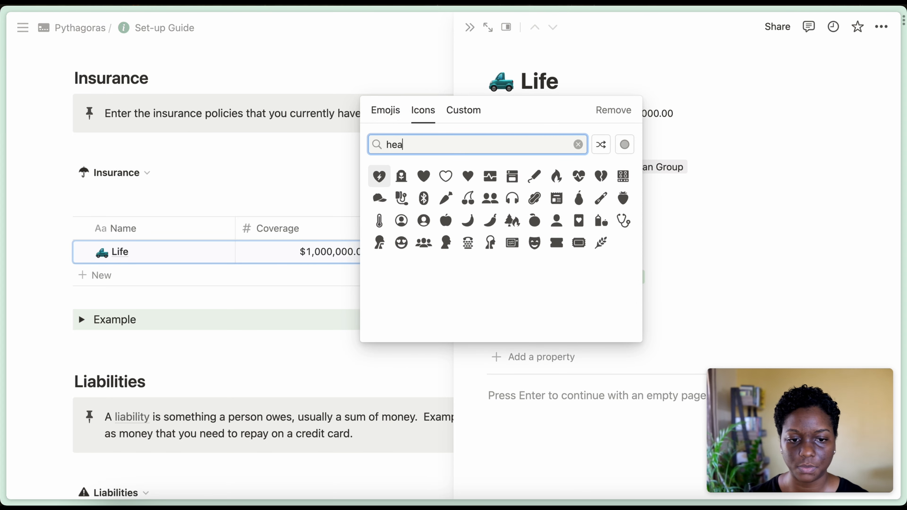
mouse_move(401, 177)
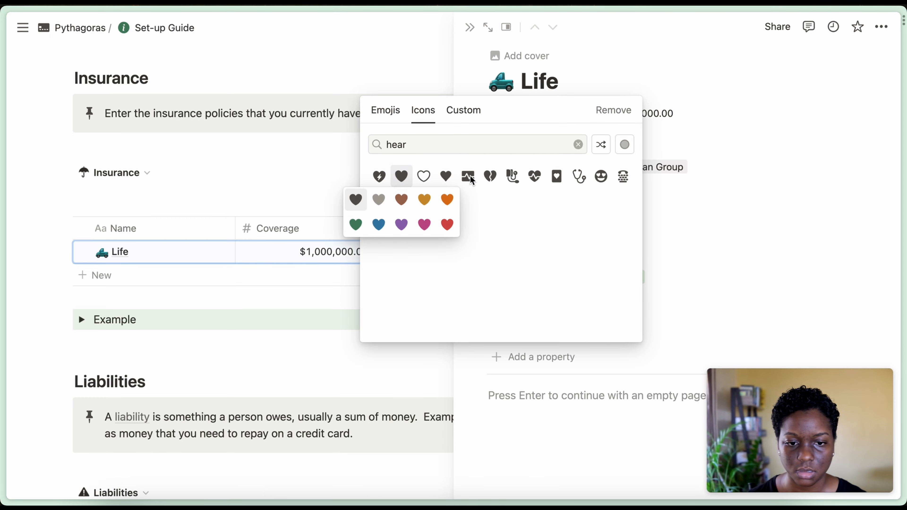
click(379, 223)
click(396, 198)
- Open the lender's page from the Liabilities database, give it a blue person icon, and close the page
scroll(397, 199, down, 7)
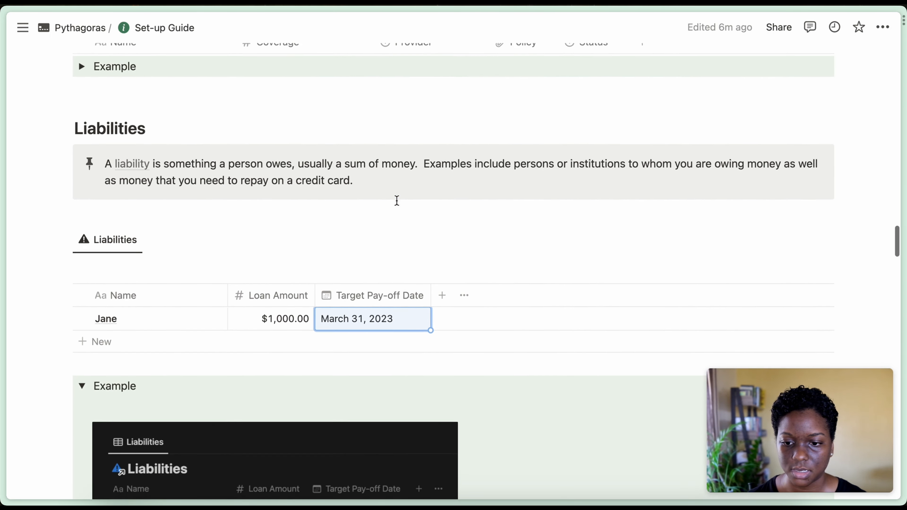
scroll(396, 200, down, 3)
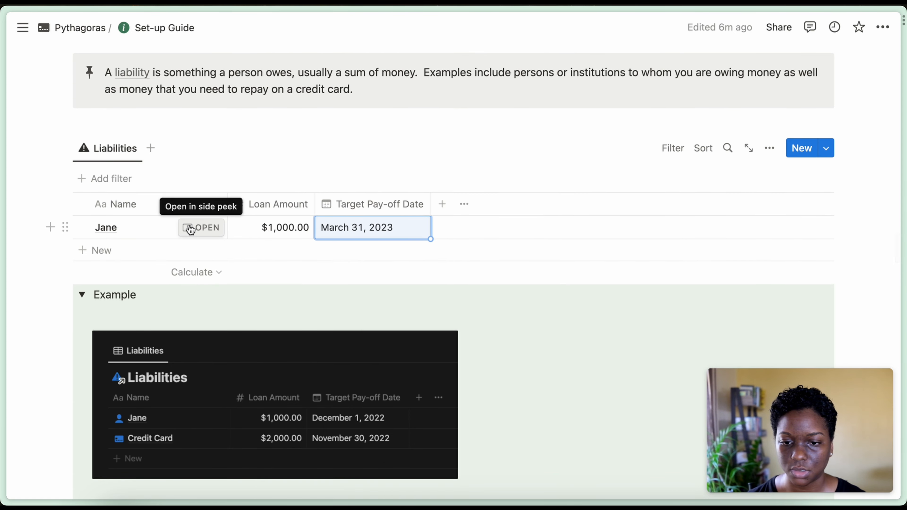
click(191, 229)
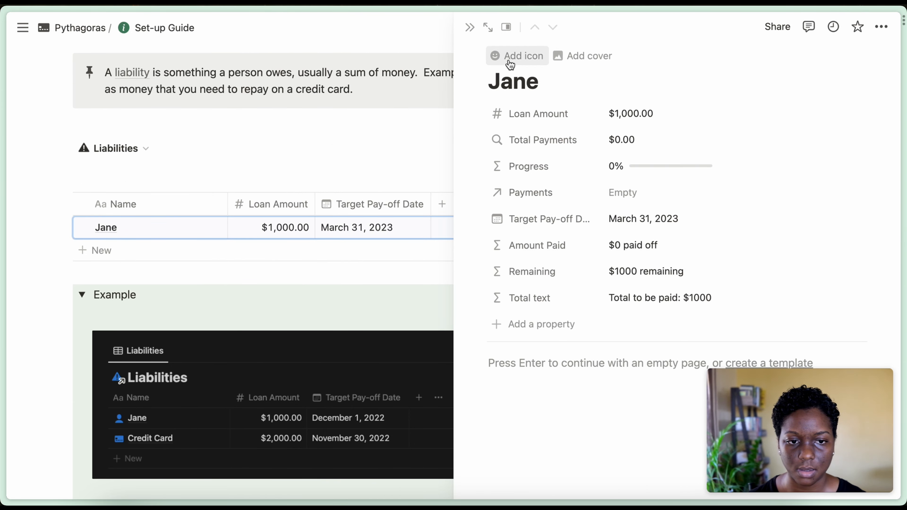
click(510, 57)
click(502, 79)
click(431, 111)
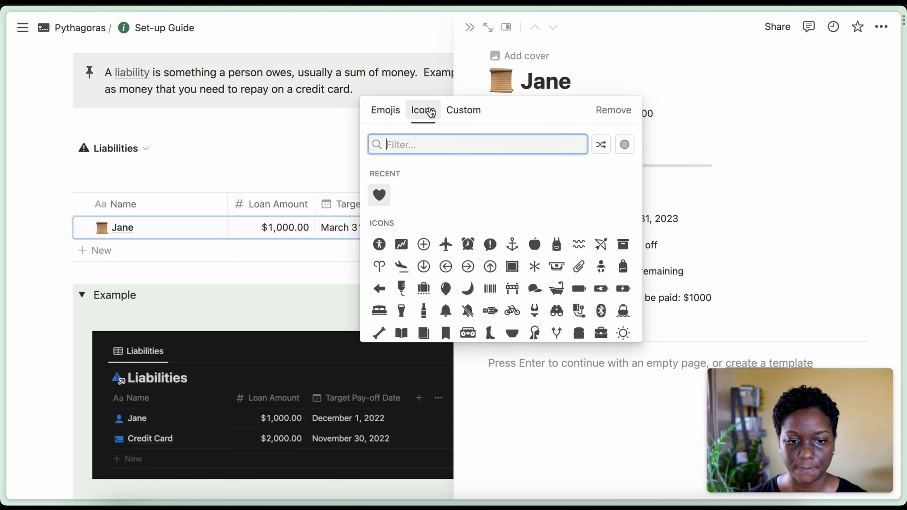
text(person)
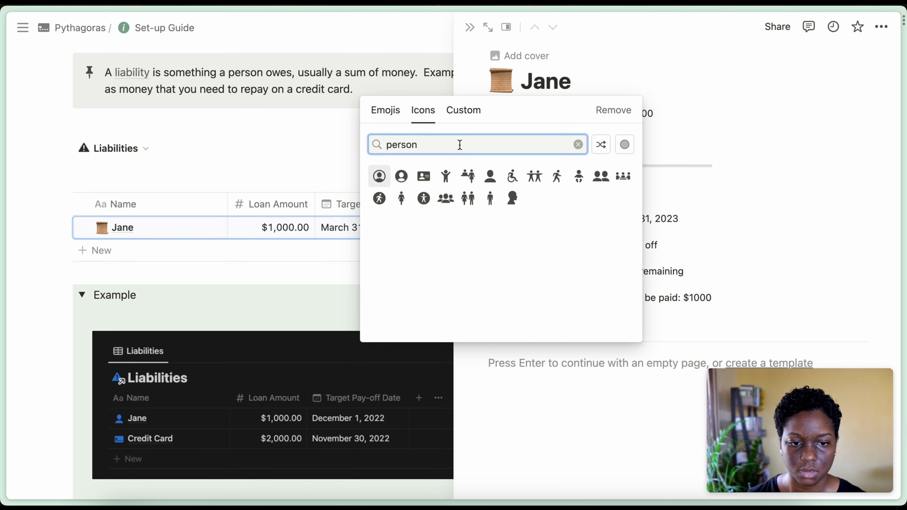
mouse_move(490, 177)
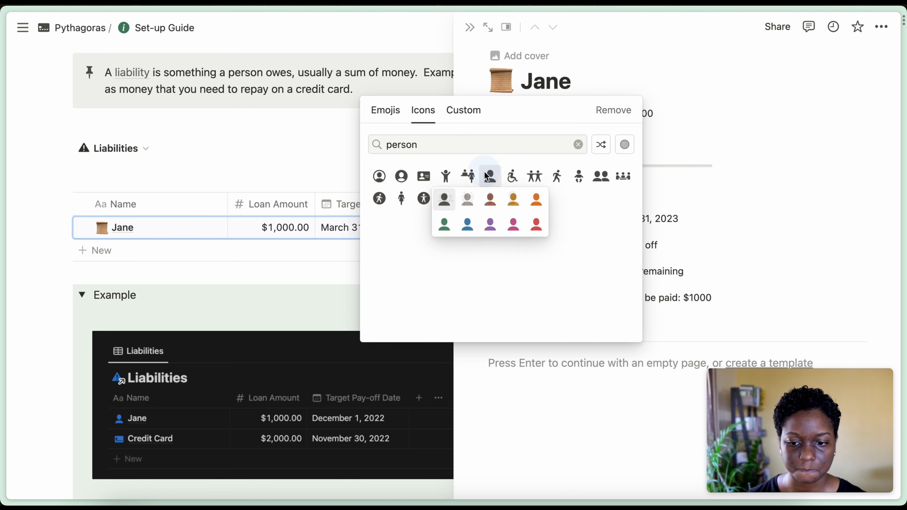
click(467, 224)
click(471, 31)
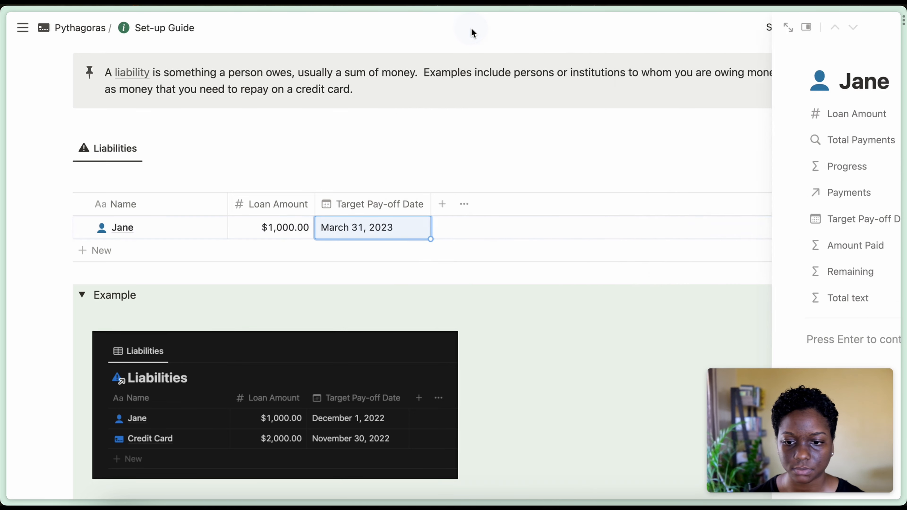
scroll(534, 285, down, 1)
scroll(535, 285, down, 12)
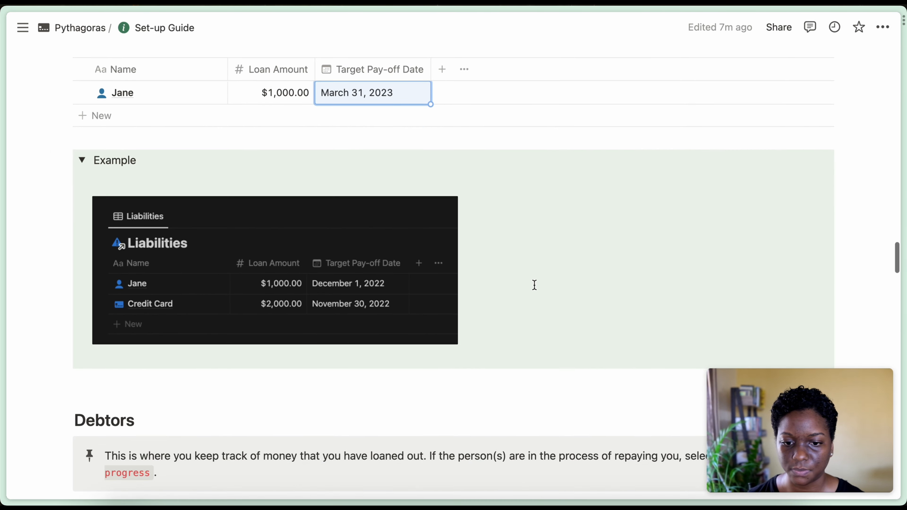
- Expand the Debtors example and add a Debtors entry with the borrower's first name and a loan amount of $900
scroll(535, 285, down, 1)
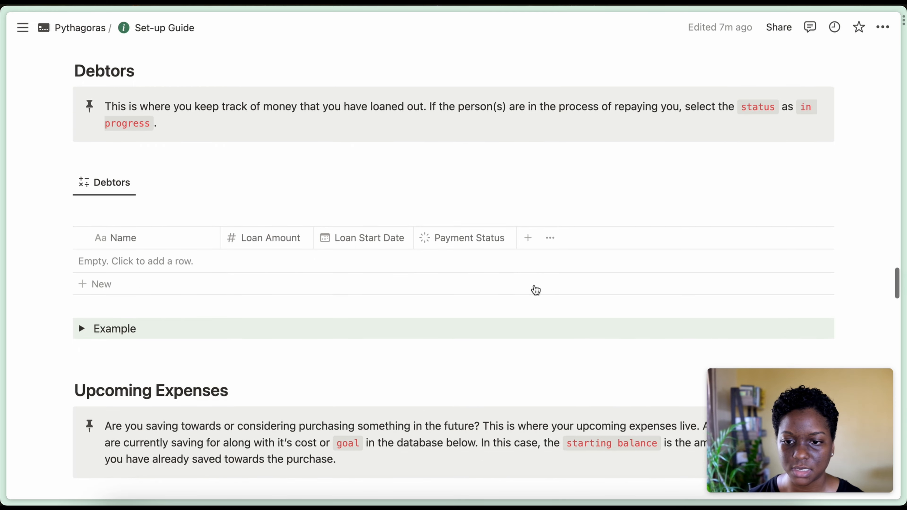
scroll(536, 289, down, 1)
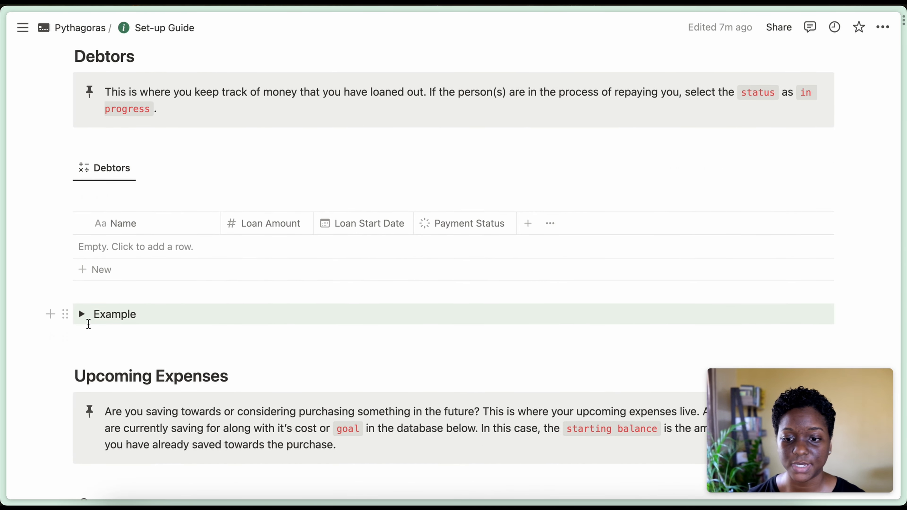
click(82, 320)
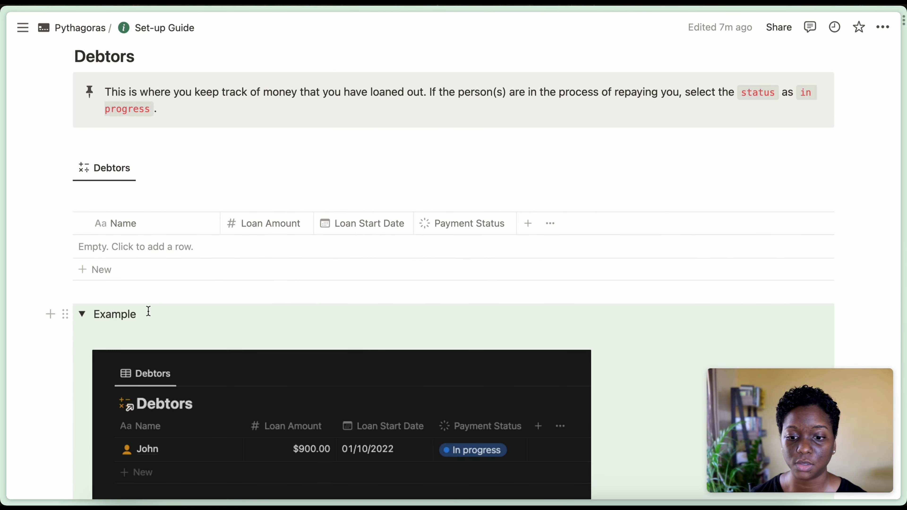
click(164, 273)
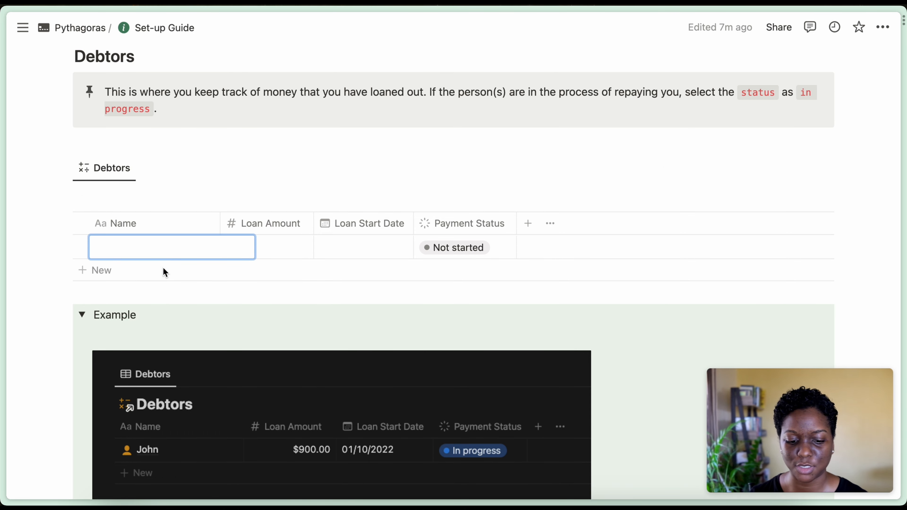
text(John)
key(Tab)
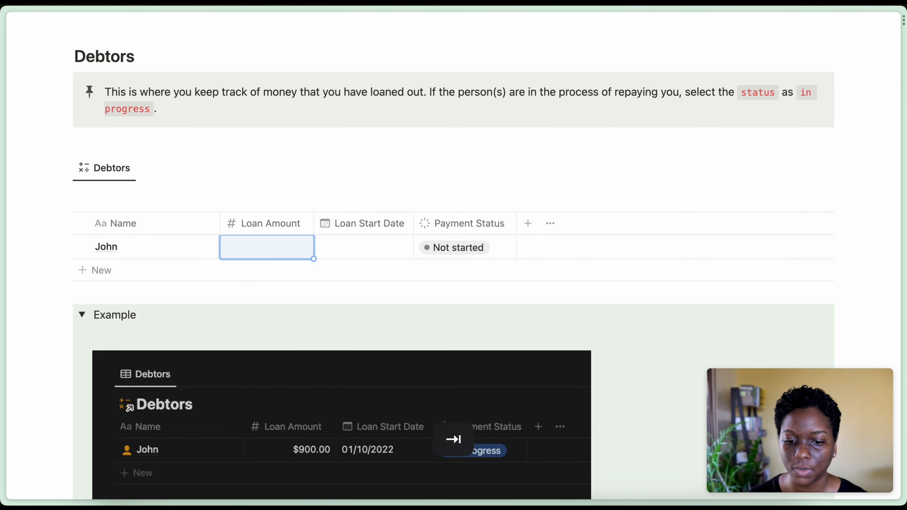
text(900)
key(Tab)
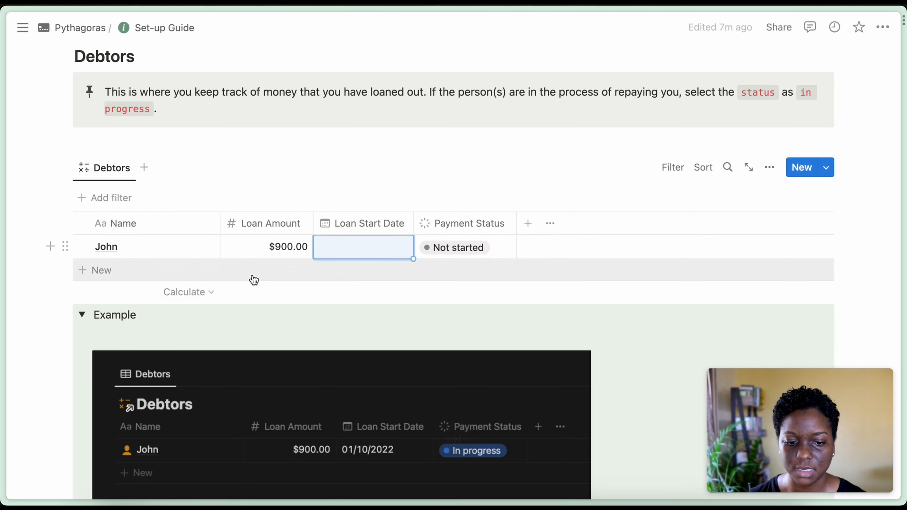
- Set the debtor's loan start date to February 1, 2023
scroll(253, 280, down, 3)
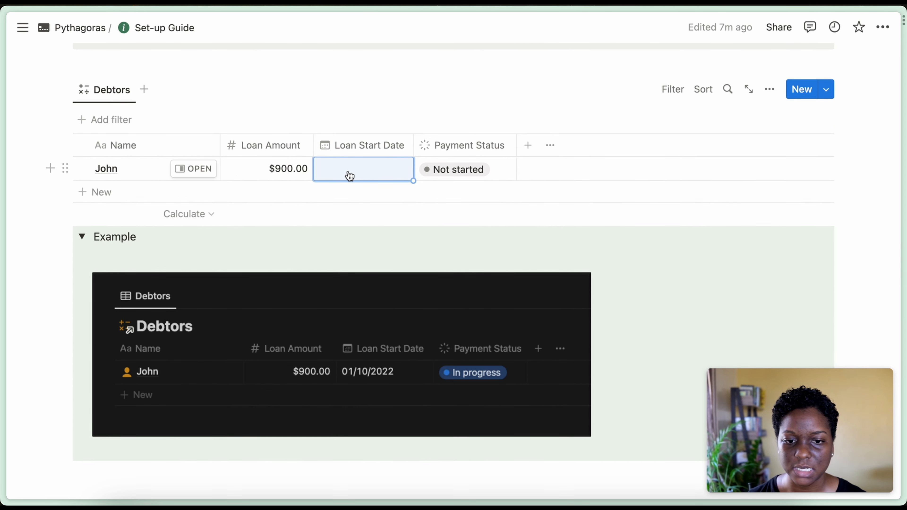
click(350, 175)
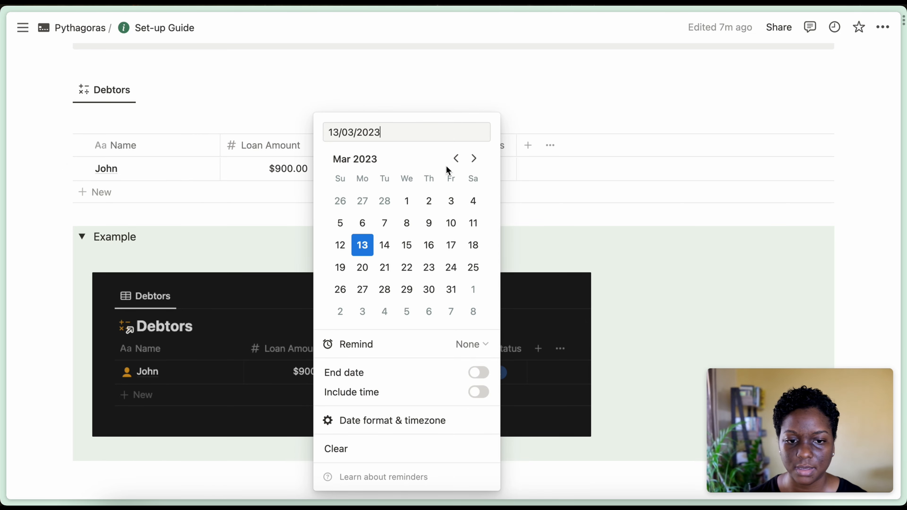
click(457, 159)
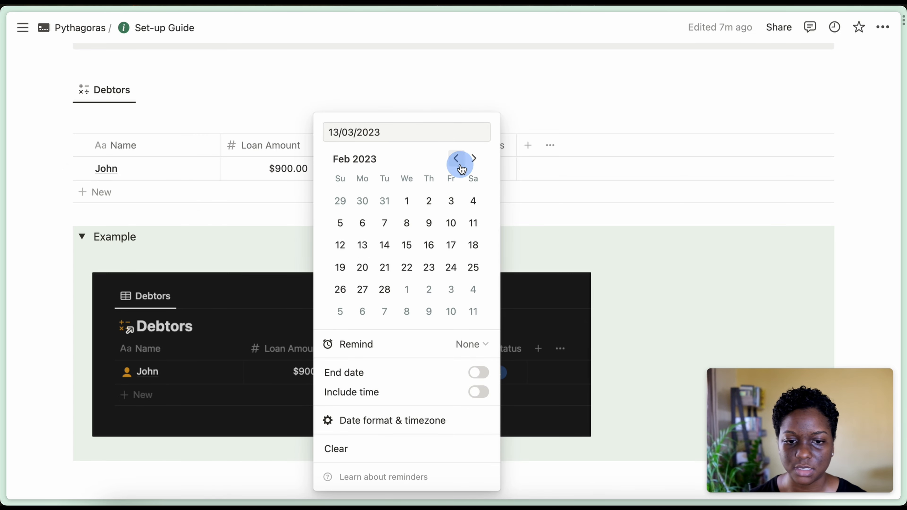
click(406, 201)
click(503, 90)
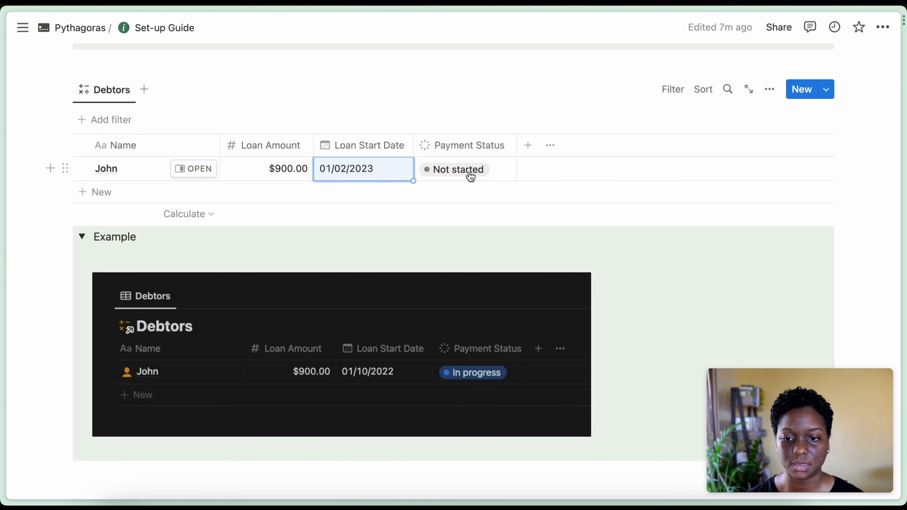
- Collapse the Debtors example and expand the Upcoming Expenses example
mouse_move(46, 259)
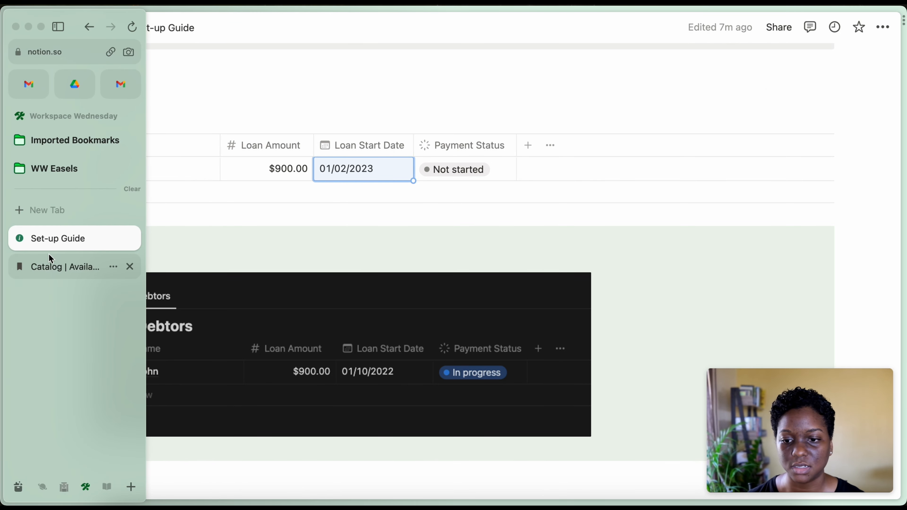
click(81, 237)
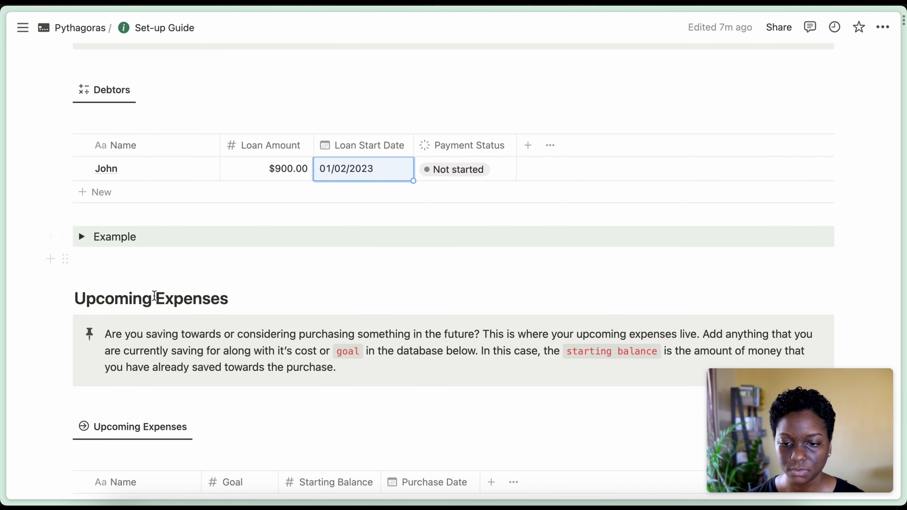
scroll(154, 296, down, 5)
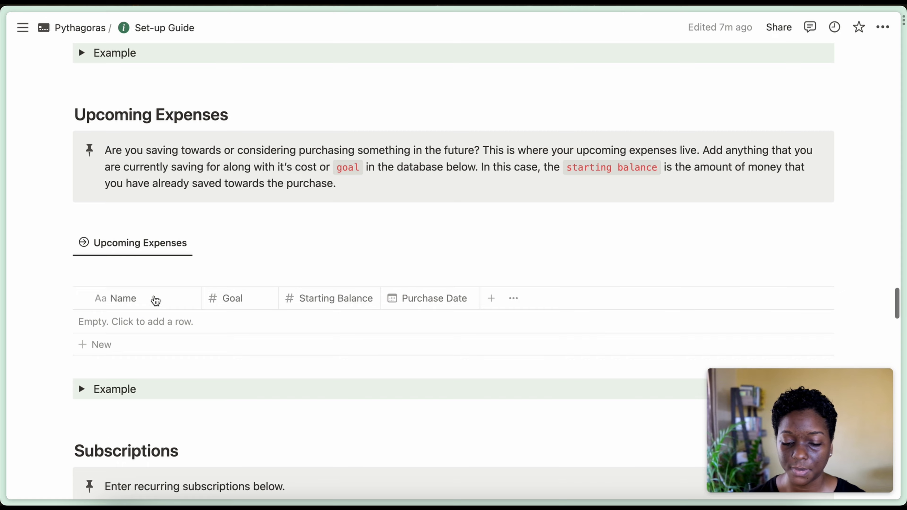
scroll(155, 300, down, 3)
click(83, 283)
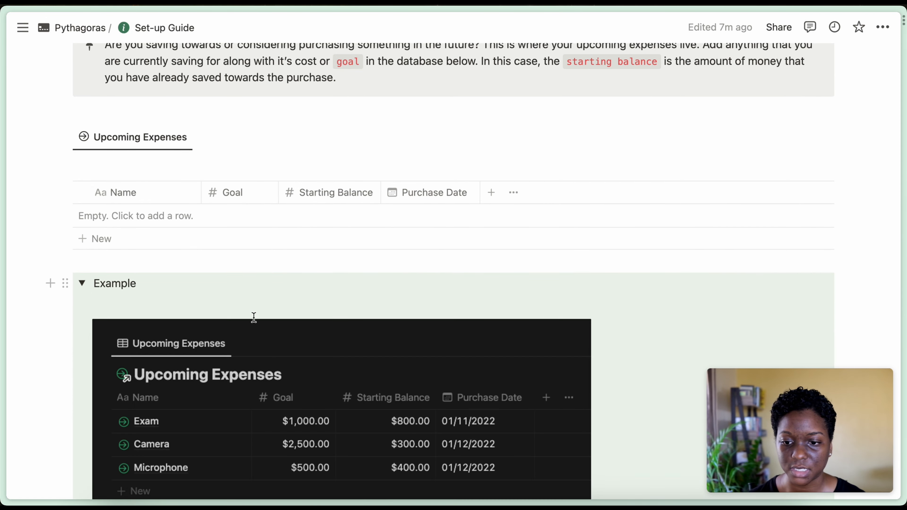
scroll(324, 368, down, 1)
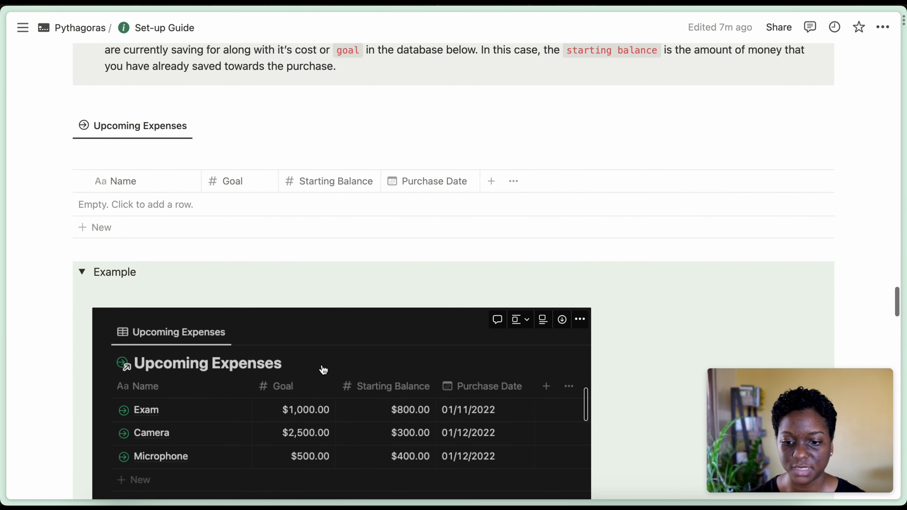
- Add an Upcoming Expenses entry named Camera with a goal of $2,500 and a starting balance of $300
click(176, 225)
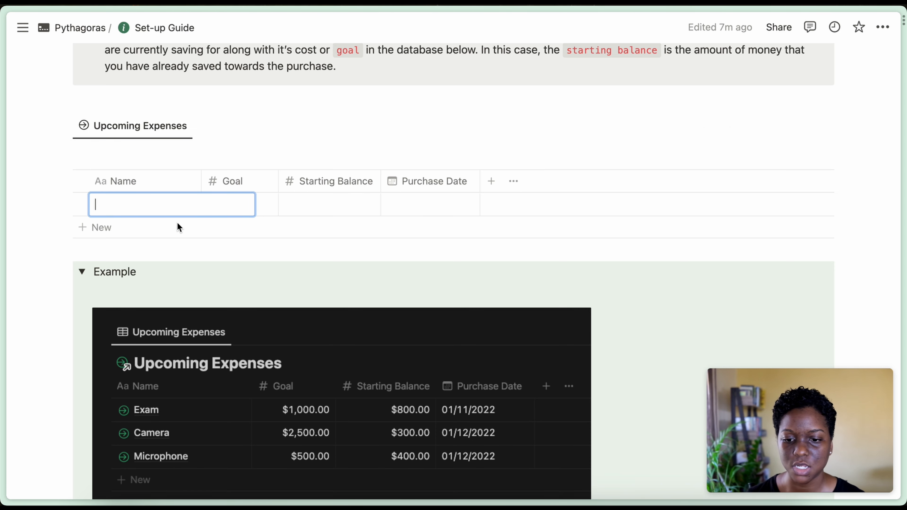
text(Ca)
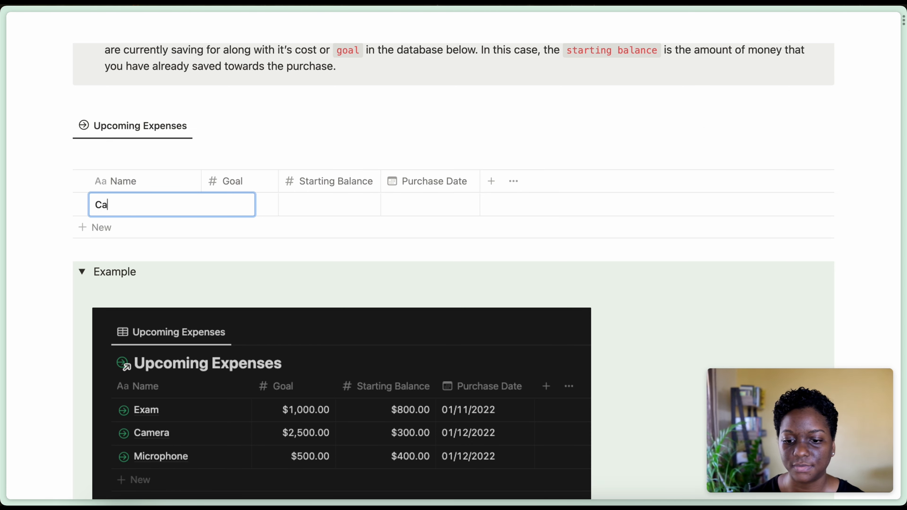
text(mera)
key(Tab)
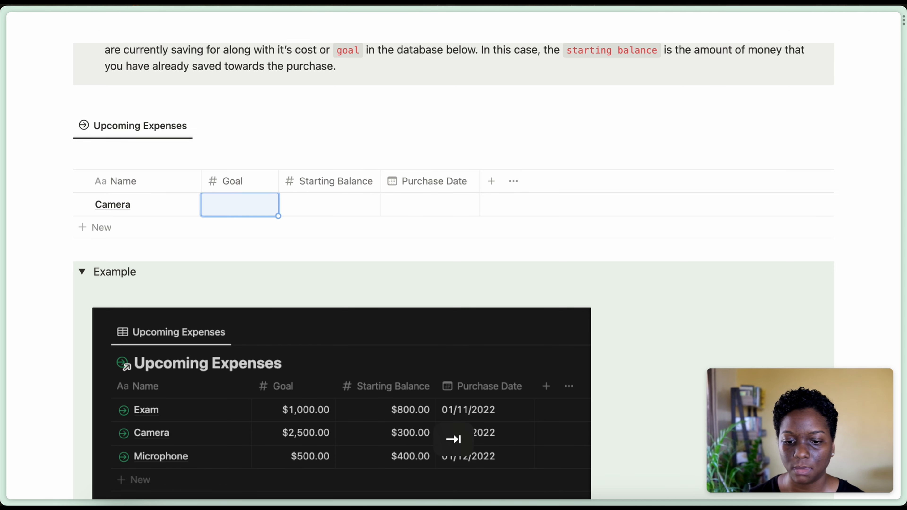
text(2,500)
key(Tab)
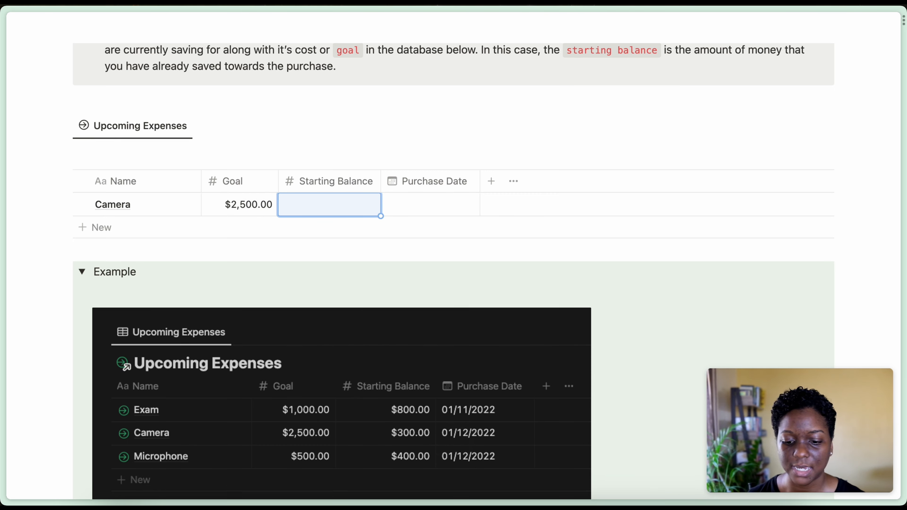
text(300)
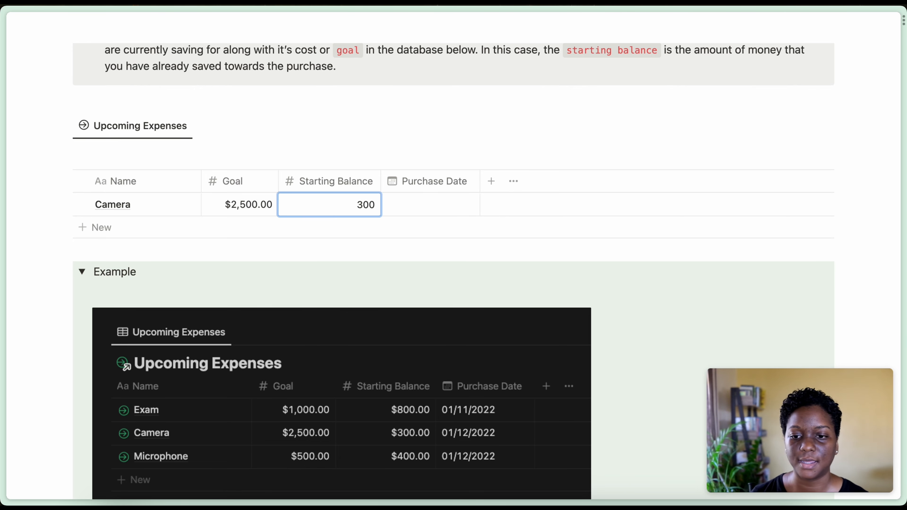
key(Tab)
- Set the Camera expense's purchase date to May 1, 2023
click(403, 210)
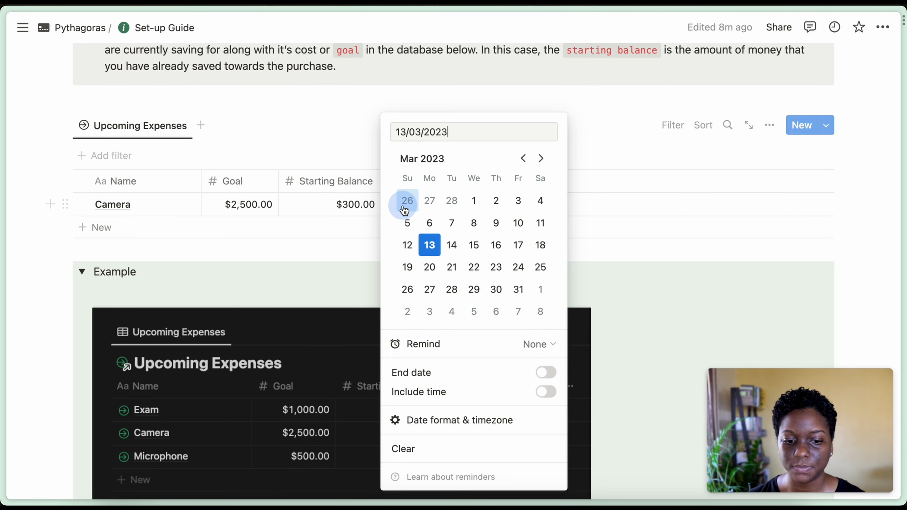
click(540, 162)
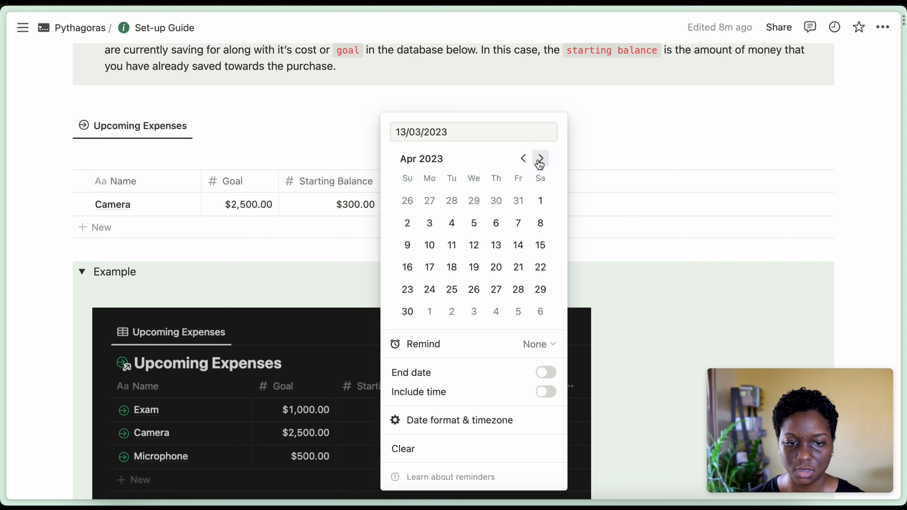
click(540, 161)
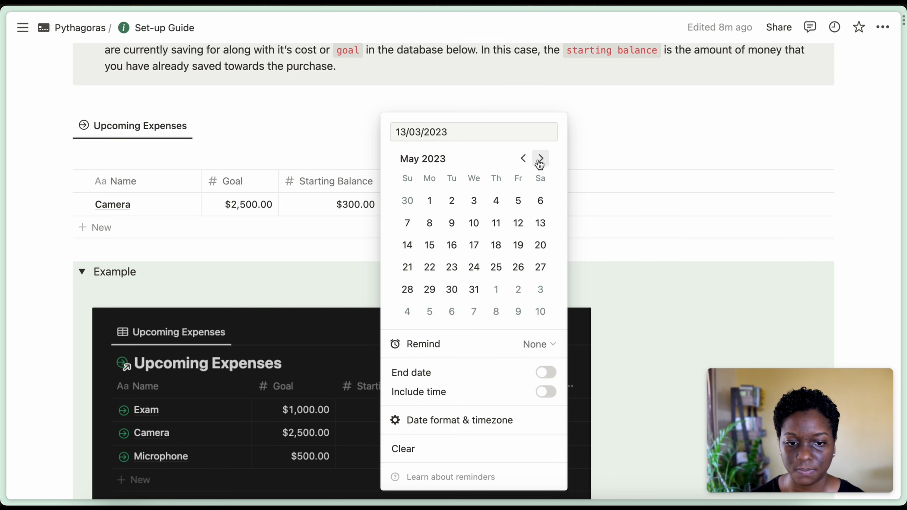
click(430, 200)
click(581, 141)
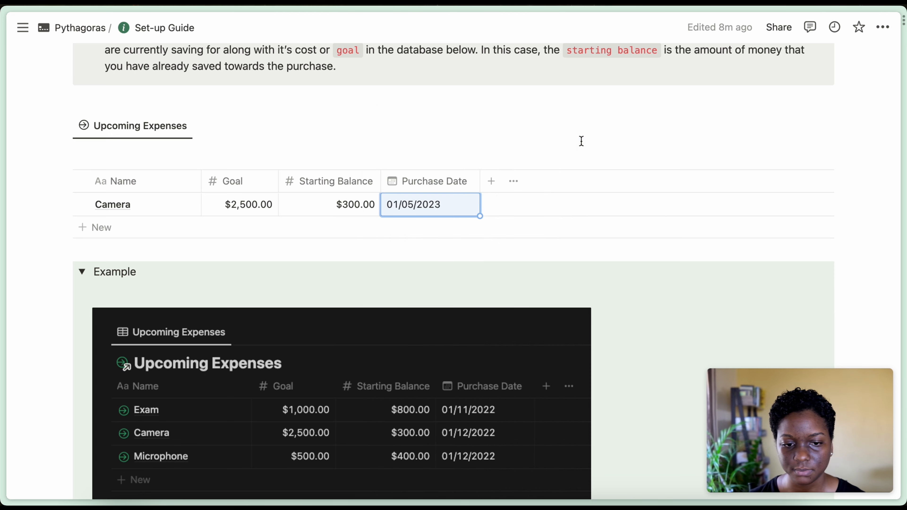
- Collapse the Upcoming Expenses example and expand the Subscriptions example
scroll(581, 141, down, 4)
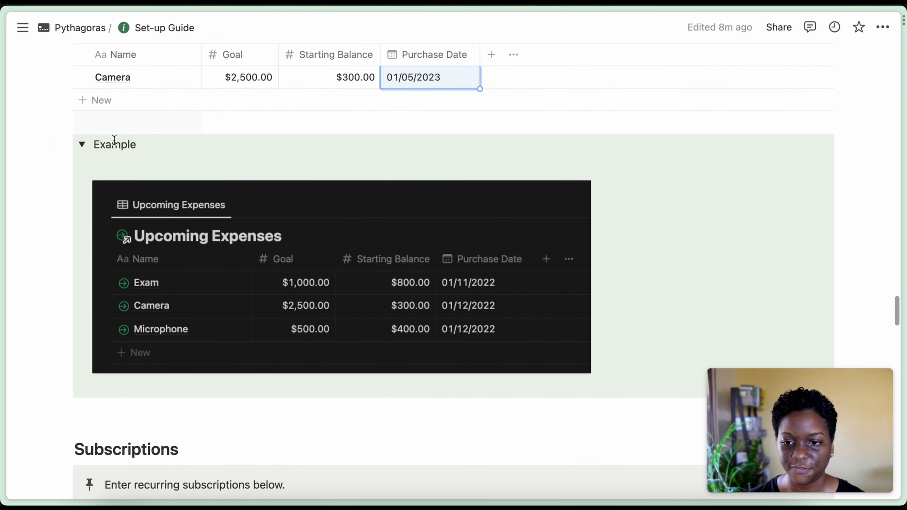
click(86, 148)
scroll(514, 231, down, 3)
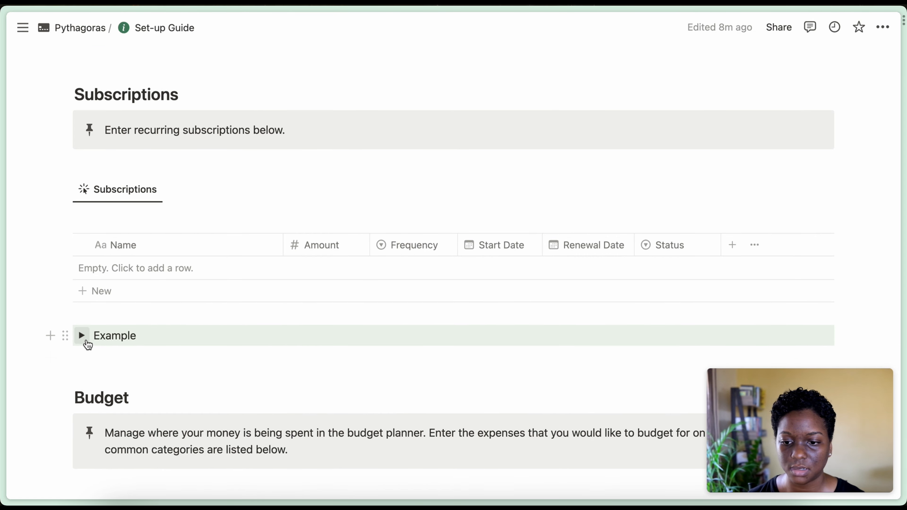
click(86, 342)
scroll(271, 334, down, 3)
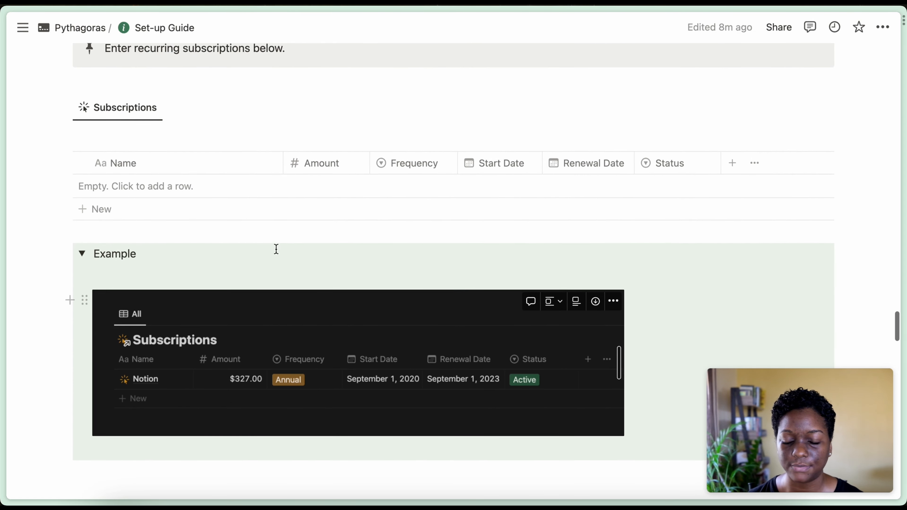
- Add a Subscriptions entry named Notion with an amount of $327 and the Annual frequency
click(236, 209)
text(Notion)
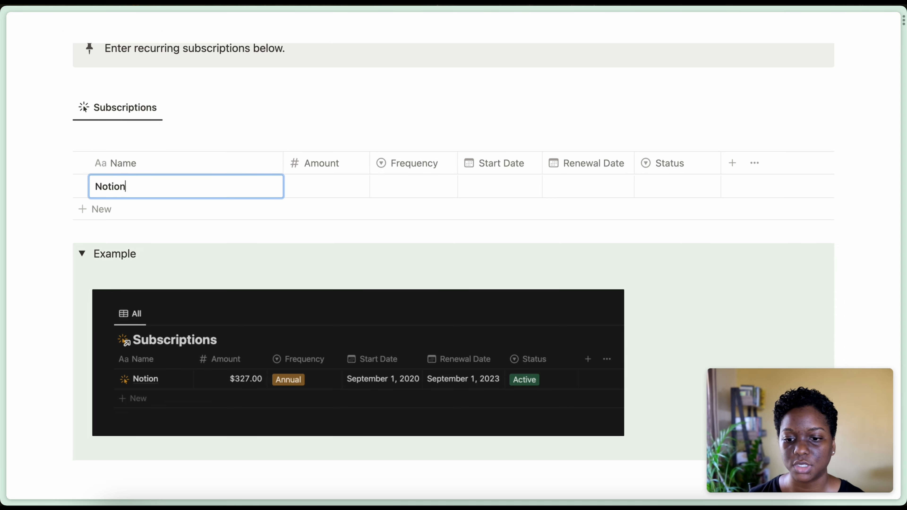
key(Tab)
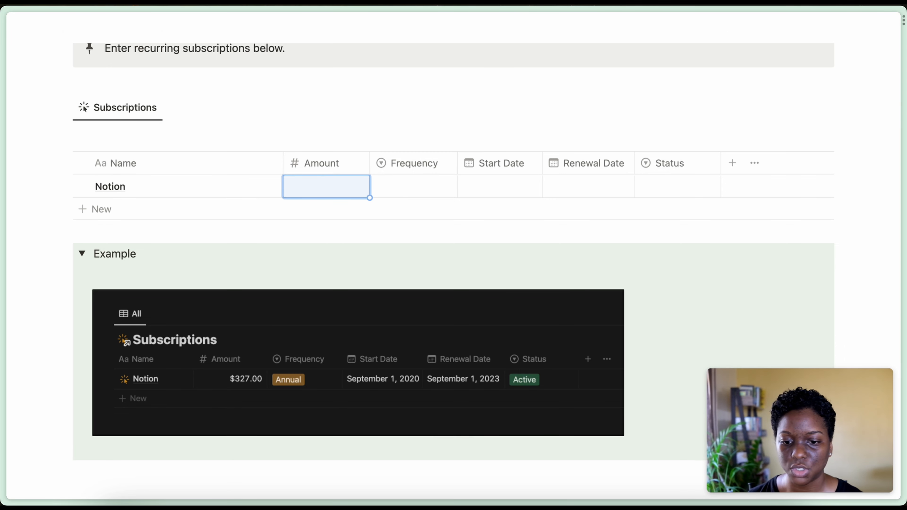
text(327)
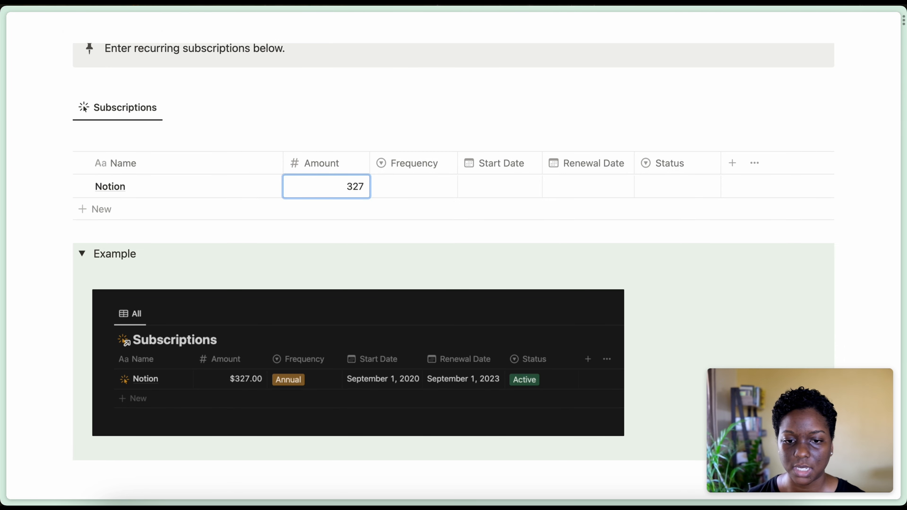
key(Tab)
click(409, 189)
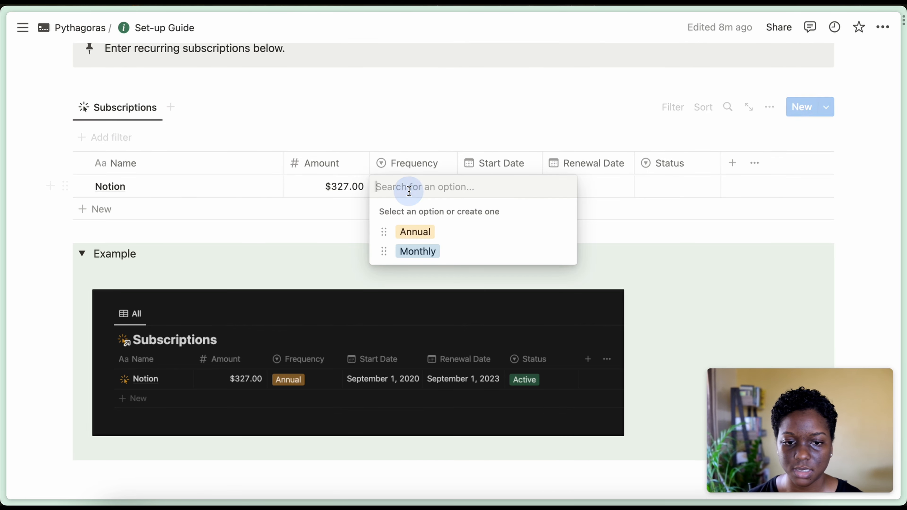
click(418, 231)
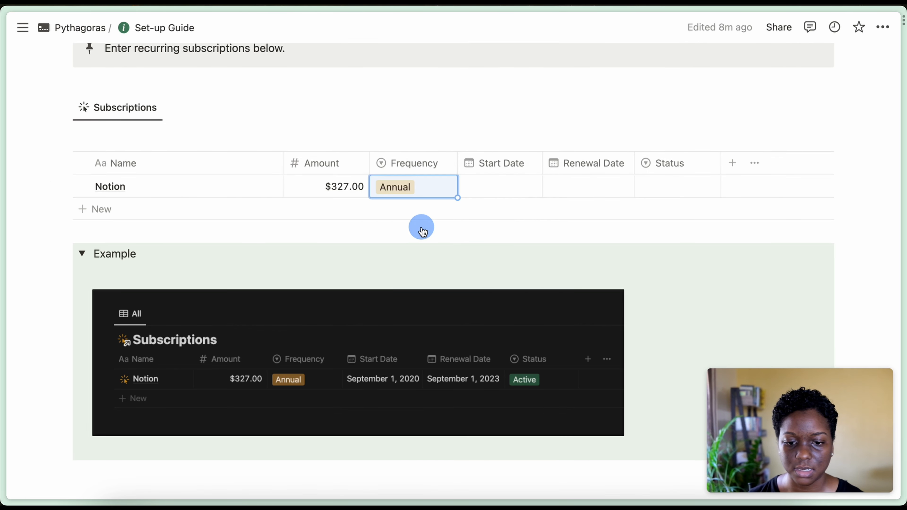
- Set the Notion subscription's start date to September 1, 2020
click(478, 192)
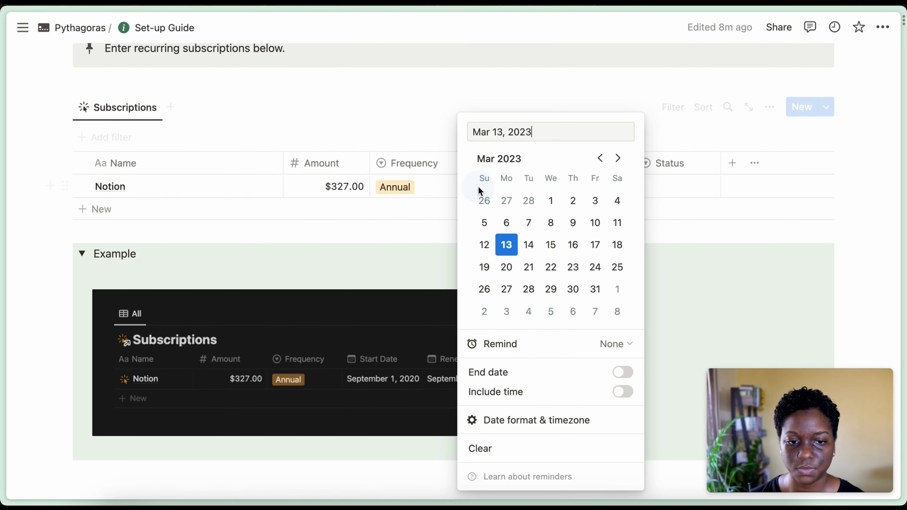
triple_click(511, 133)
text(sep)
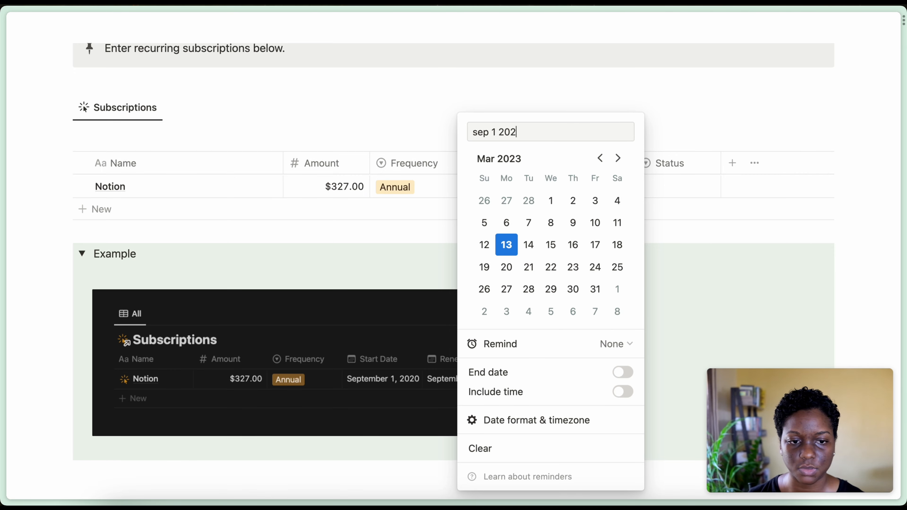
key(Return)
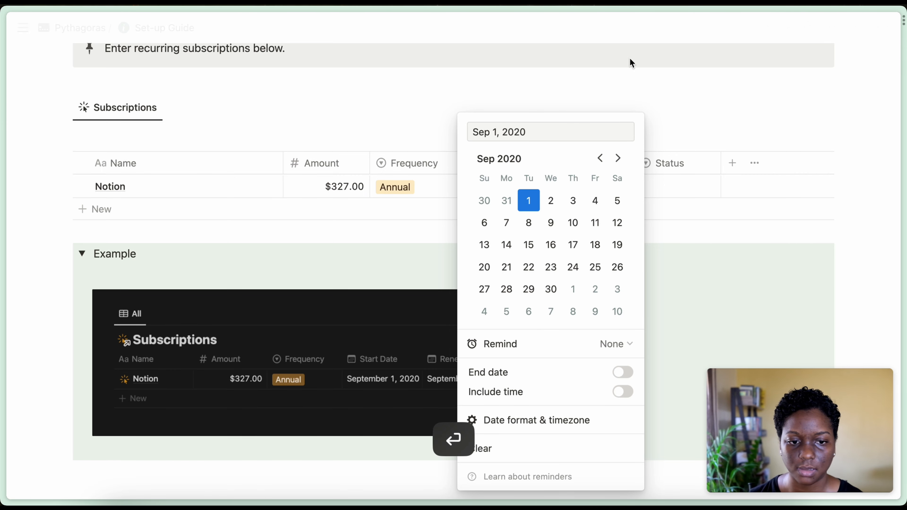
- Widen the Start Date column and set the Notion subscription's renewal date to September 1, 2023
click(712, 121)
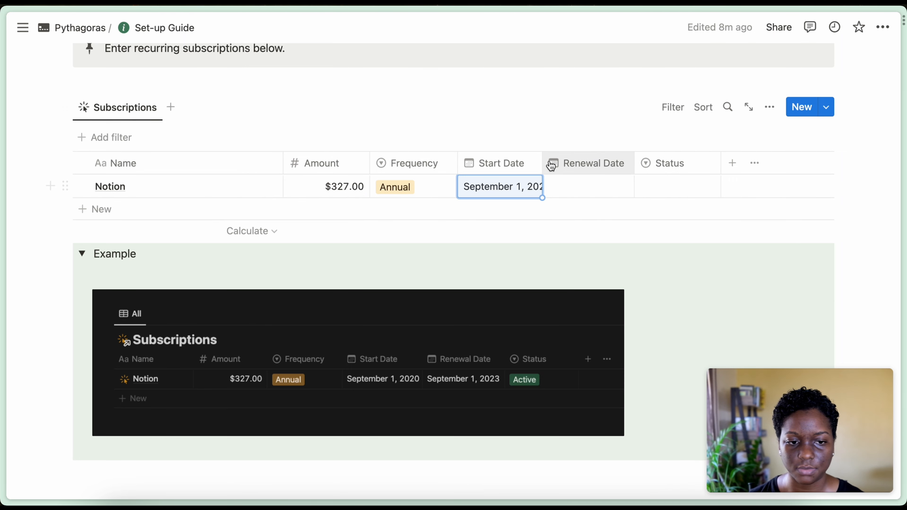
drag(542, 163, 557, 162)
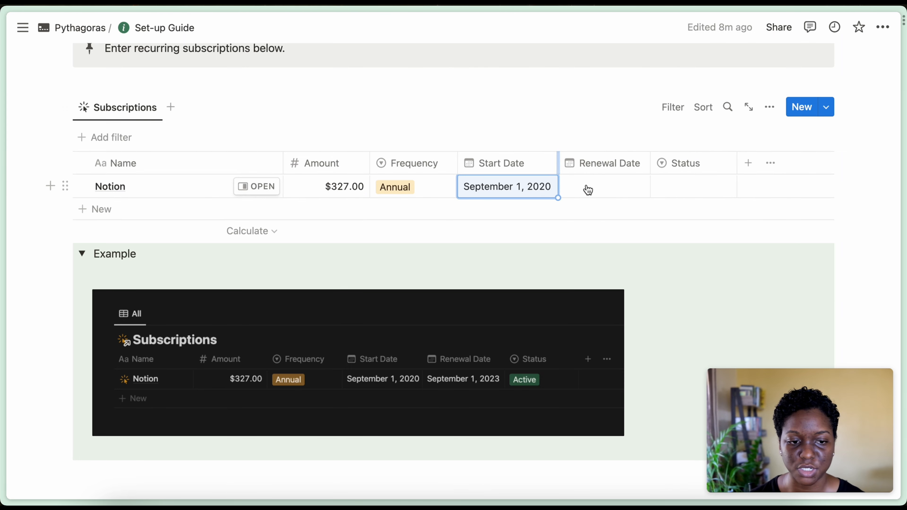
click(585, 187)
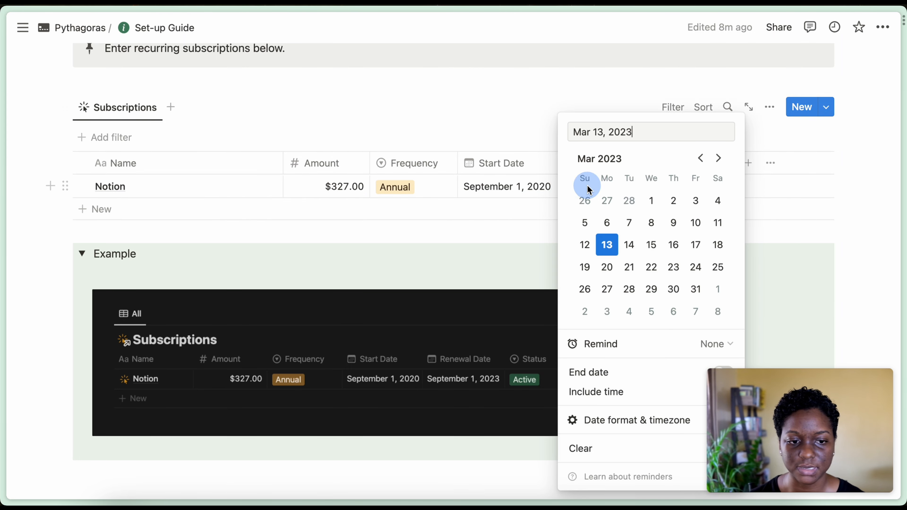
triple_click(606, 132)
text(sep)
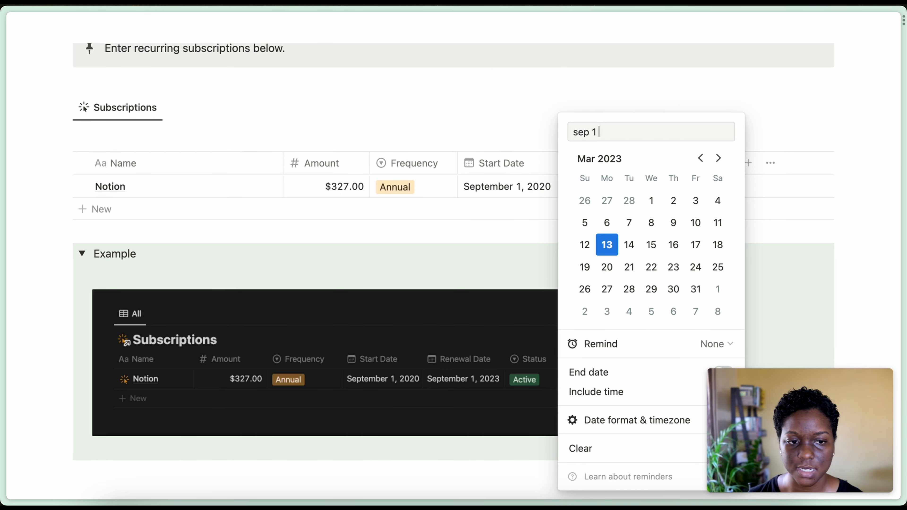
key(Return)
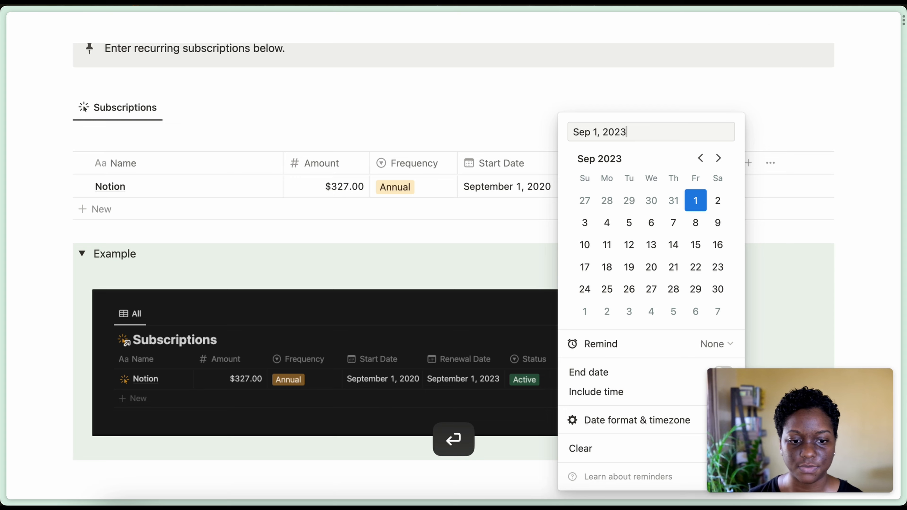
click(527, 237)
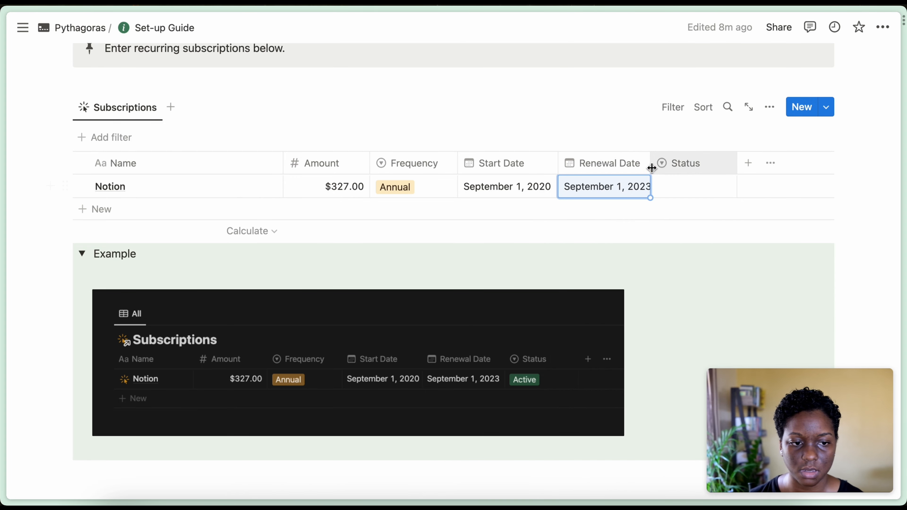
- Widen the Renewal Date column slightly and set the Notion subscription's status to Active
drag(651, 168, 654, 167)
click(691, 194)
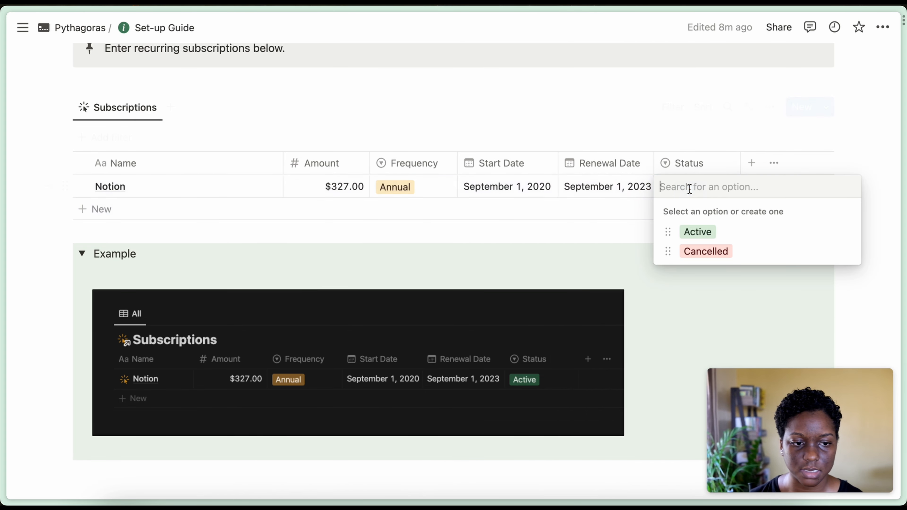
click(700, 238)
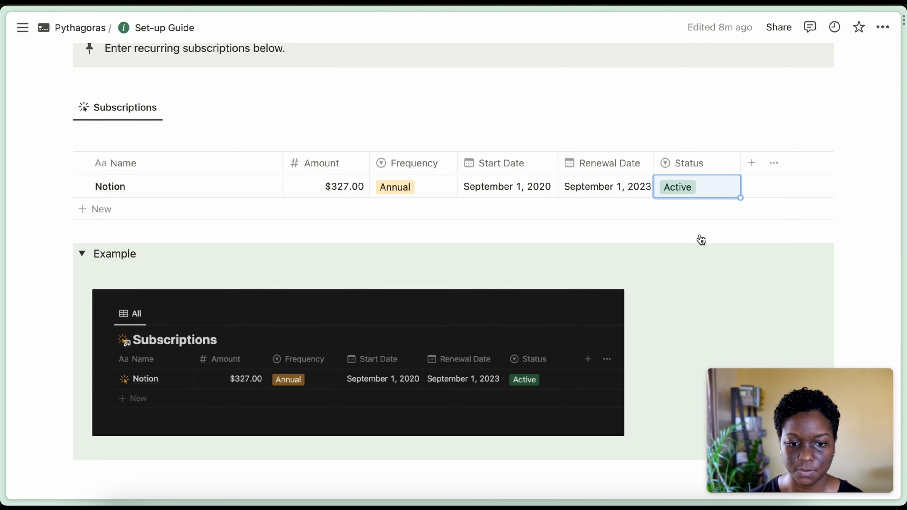
- Expand the budget planner's example and review its budgeted amounts, categories and frequencies
scroll(701, 240, down, 10)
scroll(700, 234, down, 10)
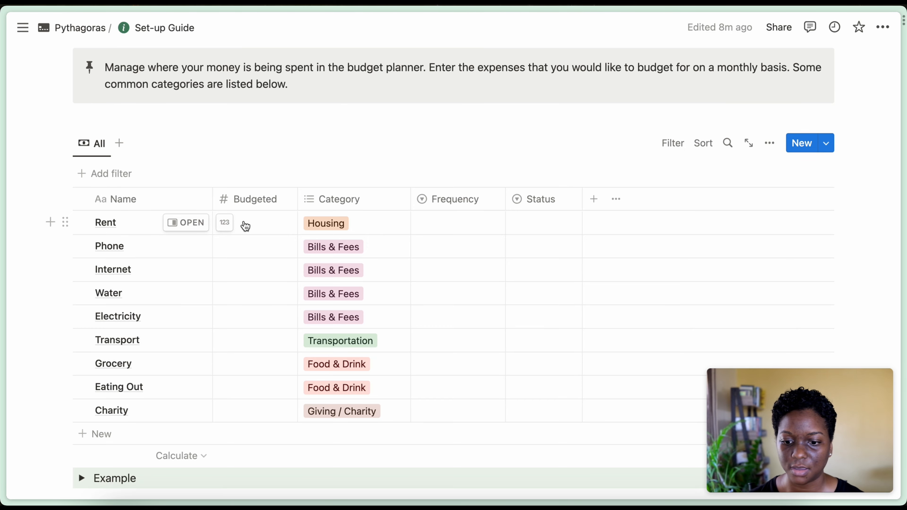
scroll(245, 226, down, 5)
click(81, 356)
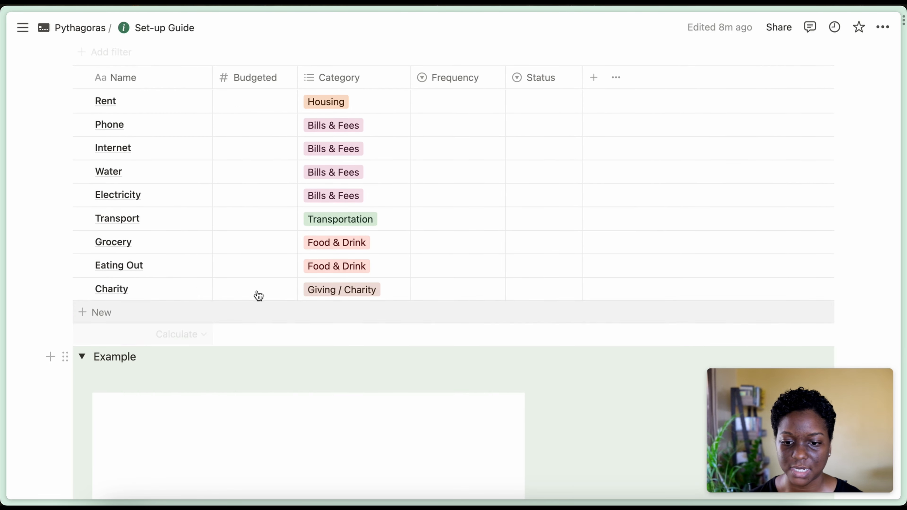
scroll(407, 343, down, 5)
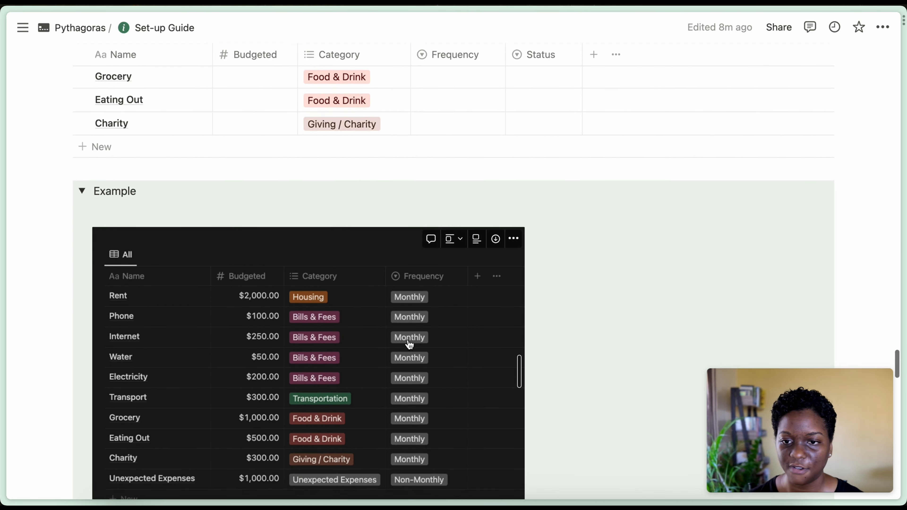
scroll(410, 345, down, 1)
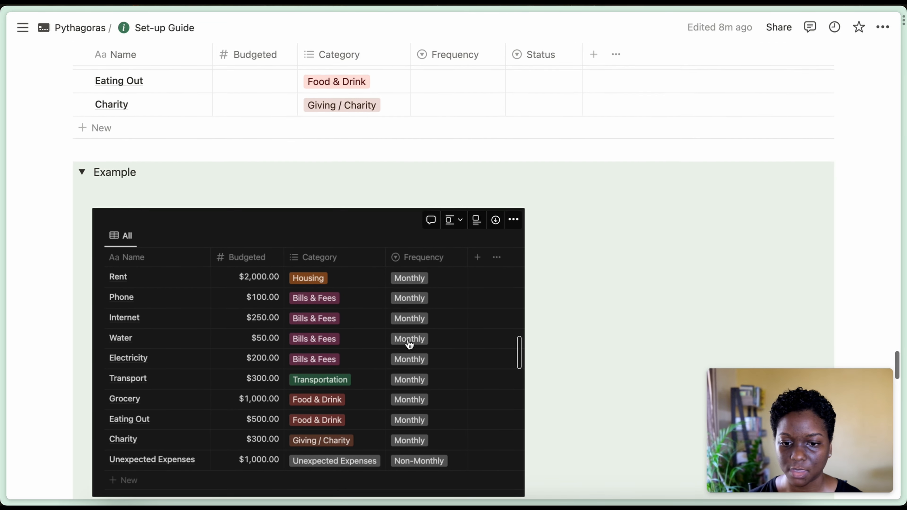
scroll(409, 344, up, 5)
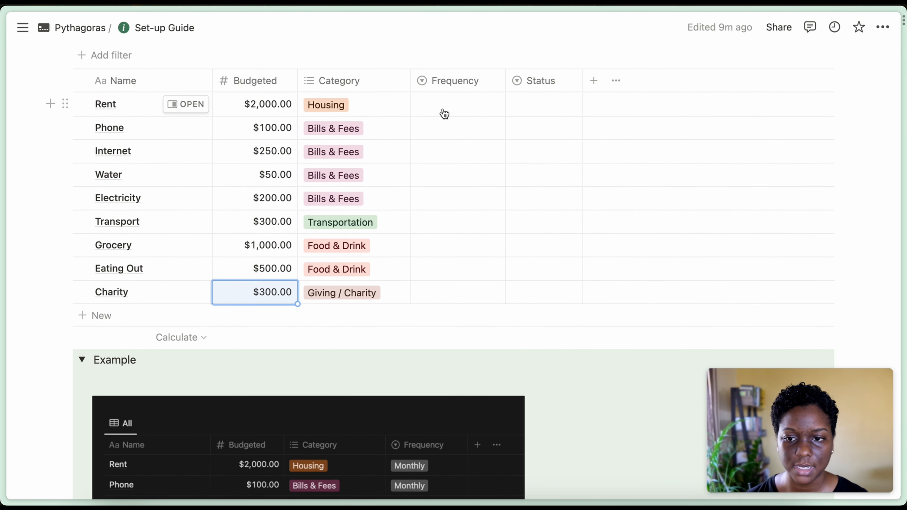
- Set the Rent budget item's frequency to Monthly and fill that value down through the Charity row
click(444, 114)
click(455, 159)
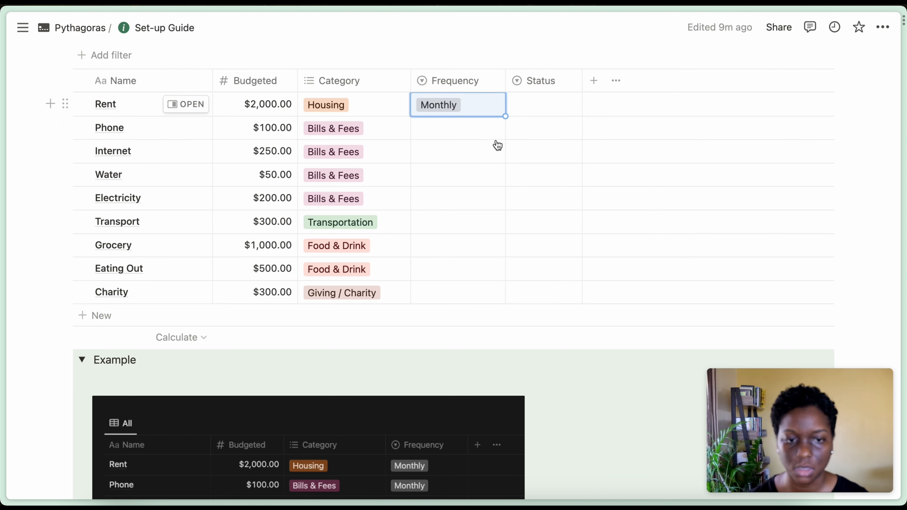
scroll(496, 145, down, 3)
scroll(497, 154, down, 2)
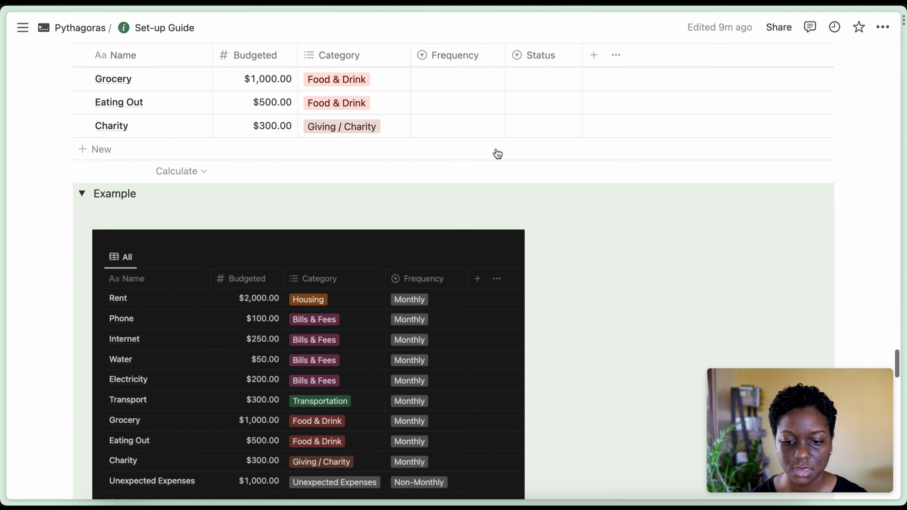
scroll(497, 153, up, 2)
scroll(497, 154, up, 4)
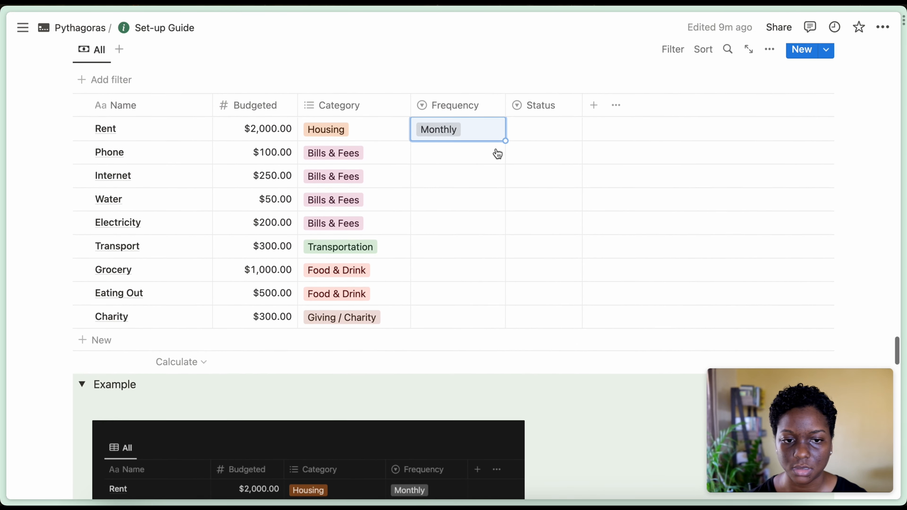
drag(501, 149, 478, 324)
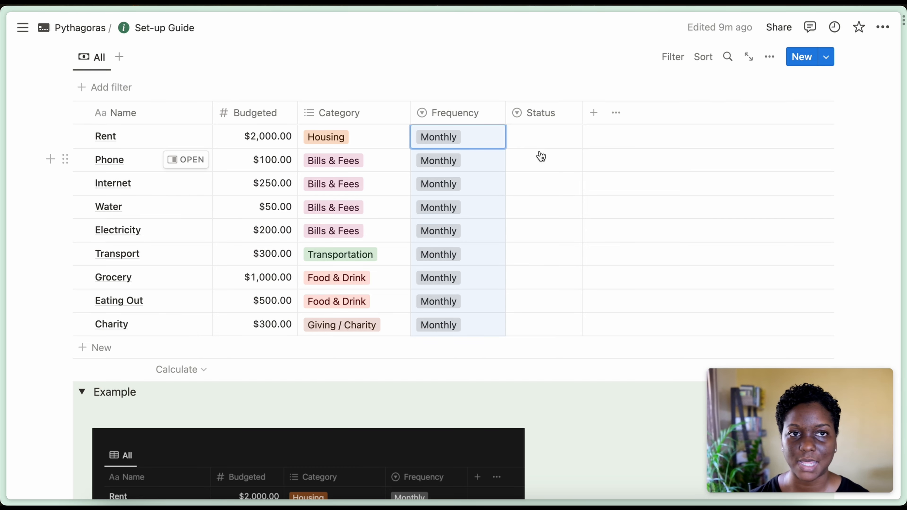
- Review the Income and Cash Outflow instructions in the guide and open the linked Pythagoras home page
scroll(395, 241, down, 10)
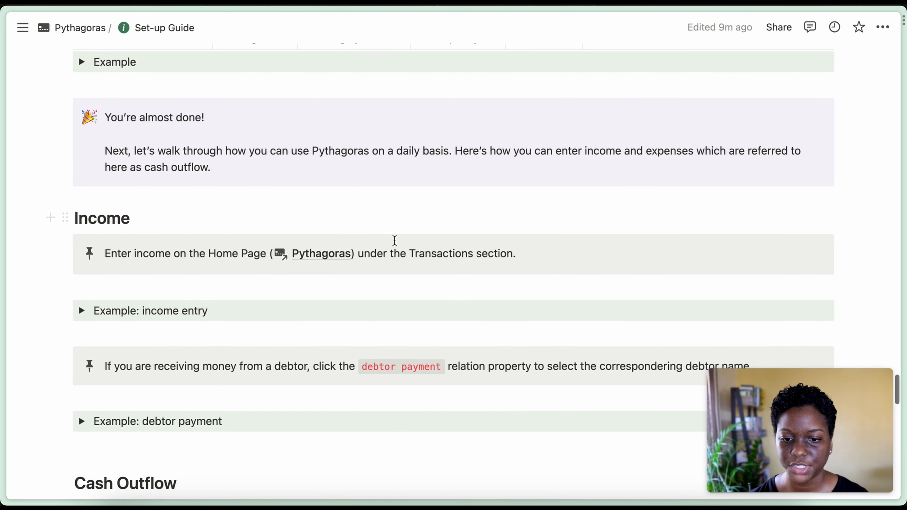
scroll(395, 240, down, 4)
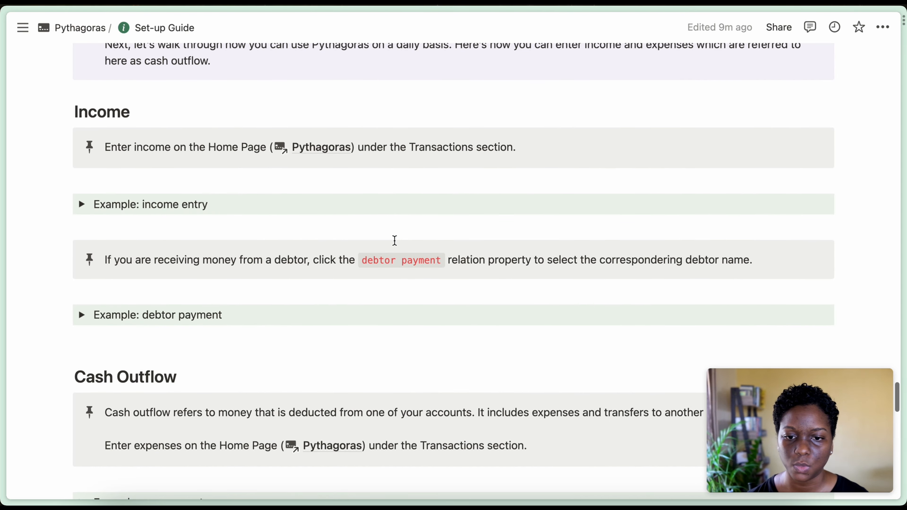
scroll(395, 240, down, 7)
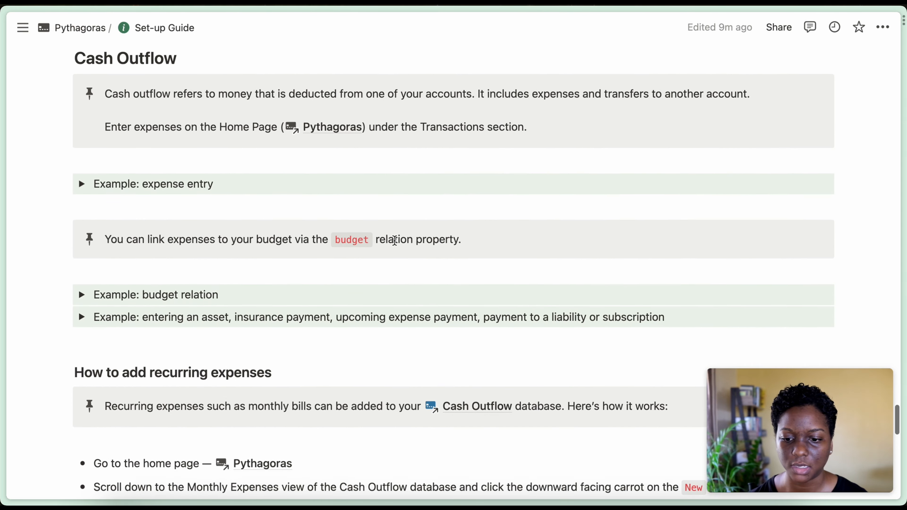
scroll(395, 240, up, 5)
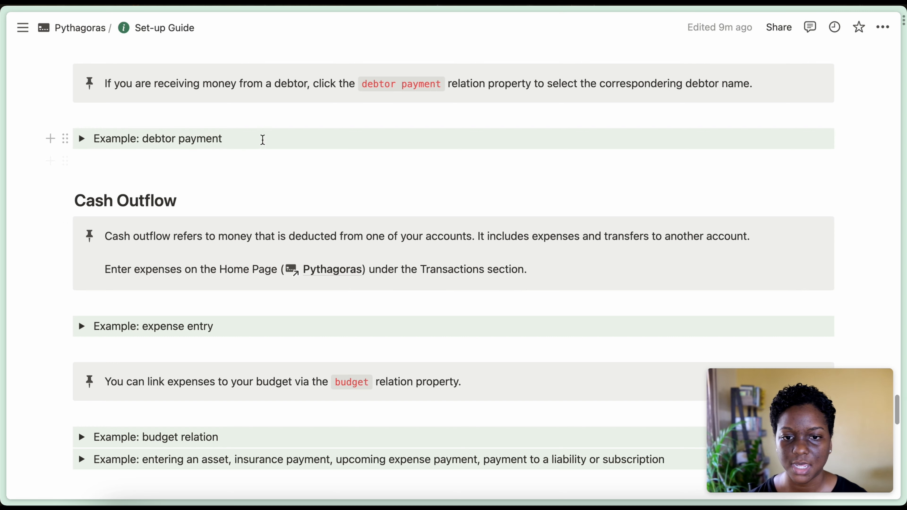
scroll(249, 251, up, 4)
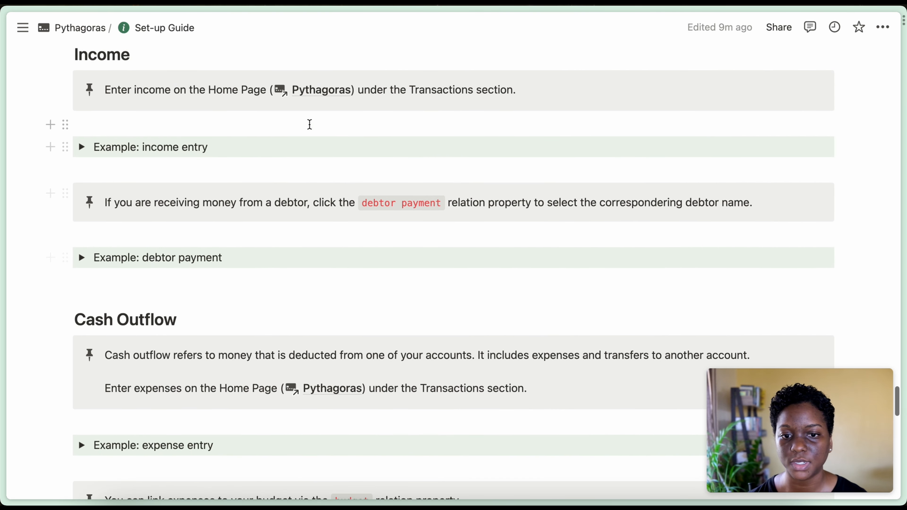
click(325, 90)
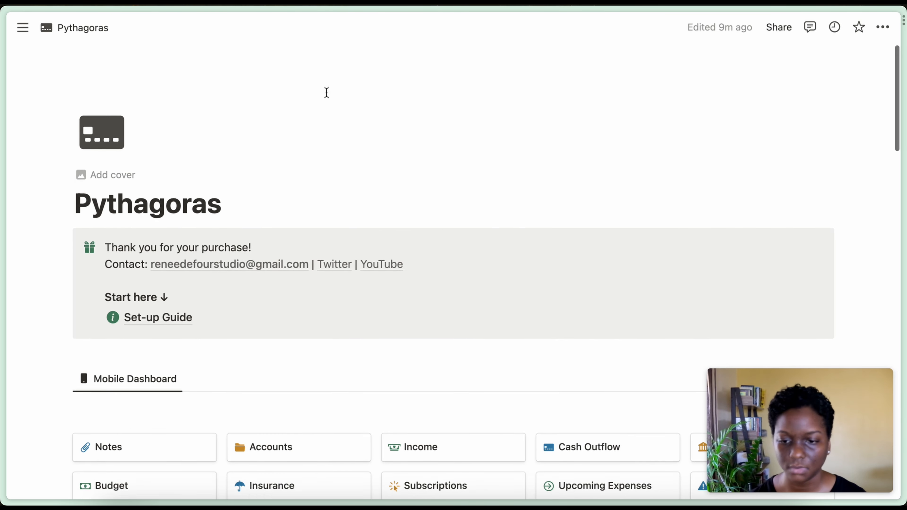
- Move the thank-you callout with the Set-up Guide link from the home page to the Admin page
scroll(327, 91, down, 2)
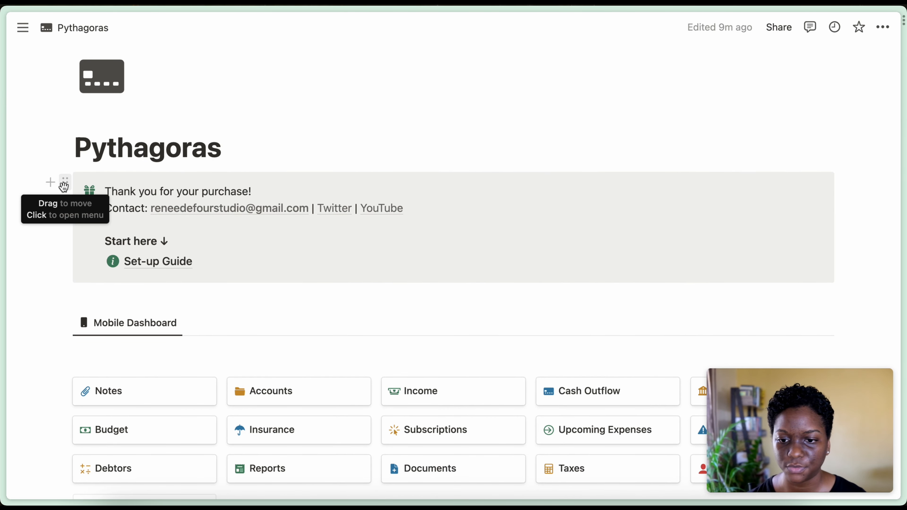
click(65, 183)
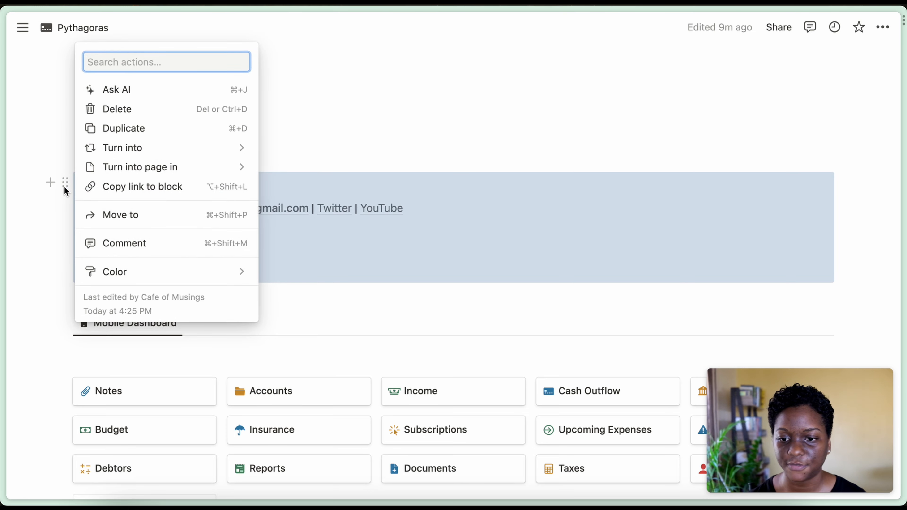
click(121, 222)
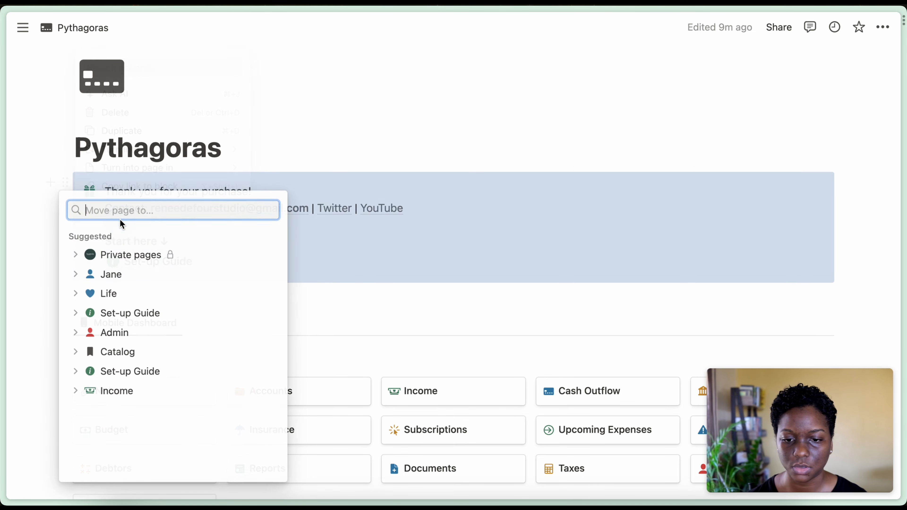
text(admin)
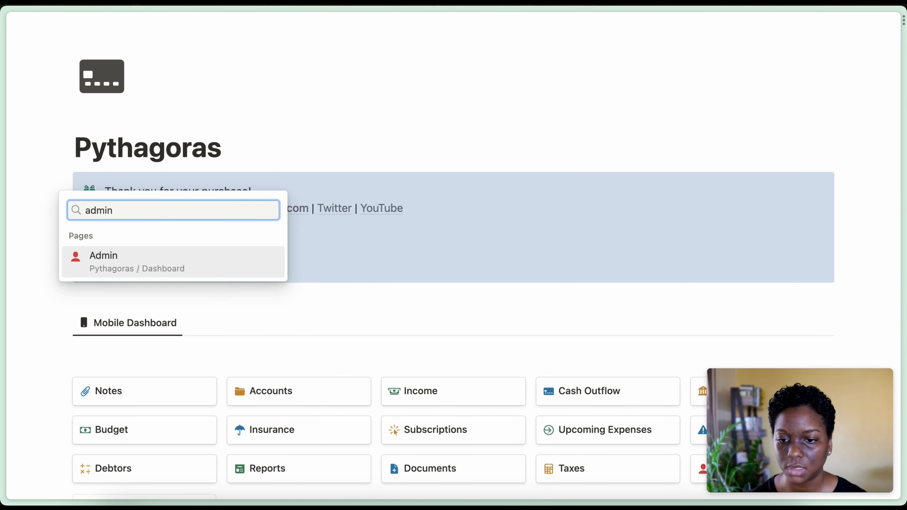
key(Return)
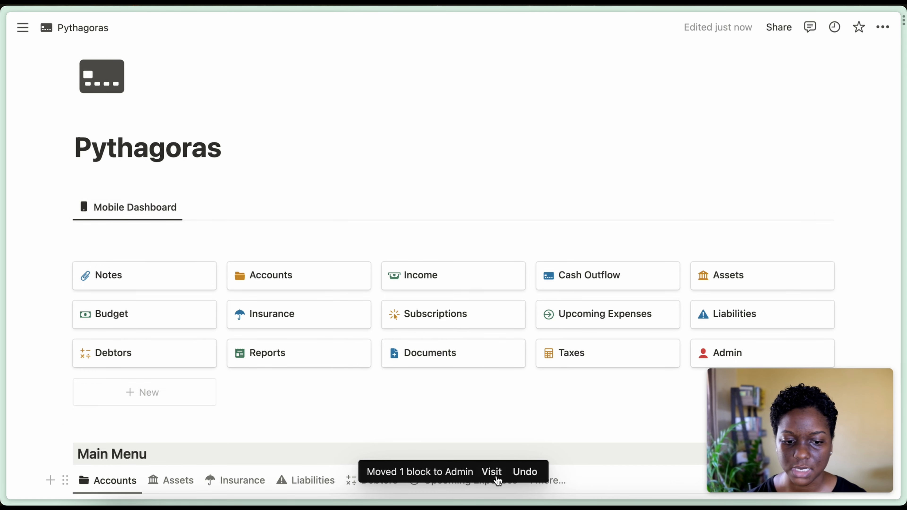
- Go to the Admin page, nest the moved callout inside the Set-up Guide toggle and collapse the toggle
click(499, 479)
click(217, 205)
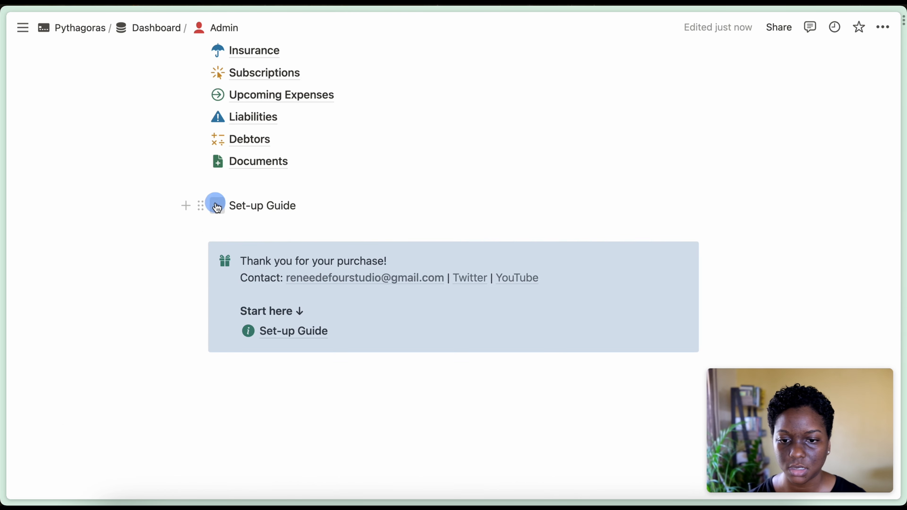
drag(200, 279, 226, 215)
click(217, 207)
scroll(216, 208, up, 6)
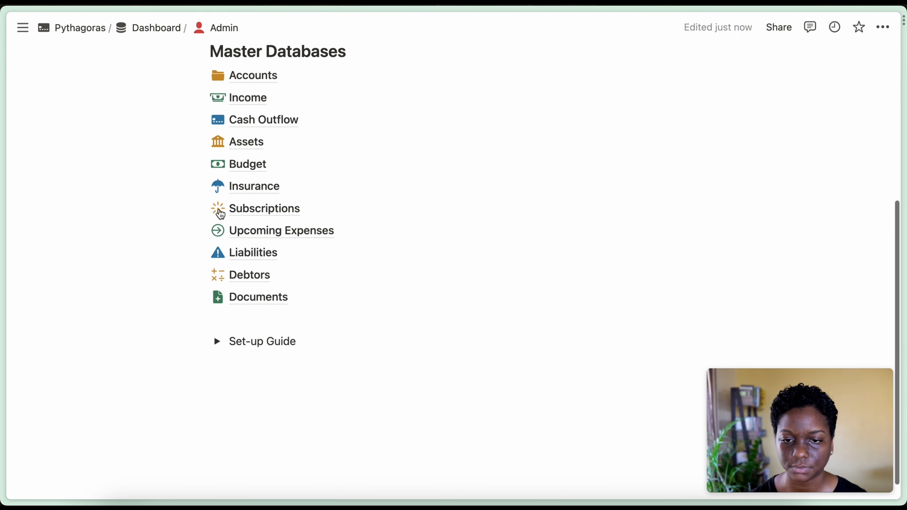
- Return to the Pythagoras home page and examine the columns of the Main Menu's Assets view
click(95, 28)
scroll(372, 228, down, 8)
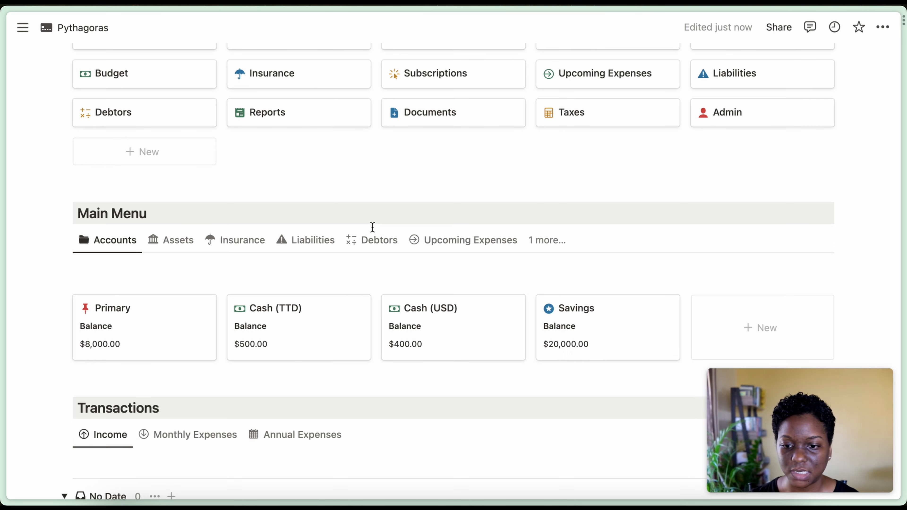
scroll(371, 226, down, 1)
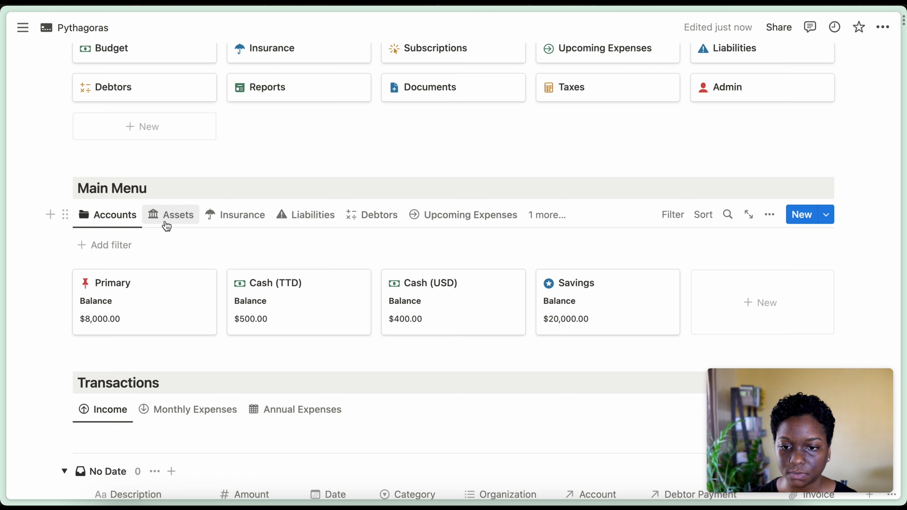
click(166, 226)
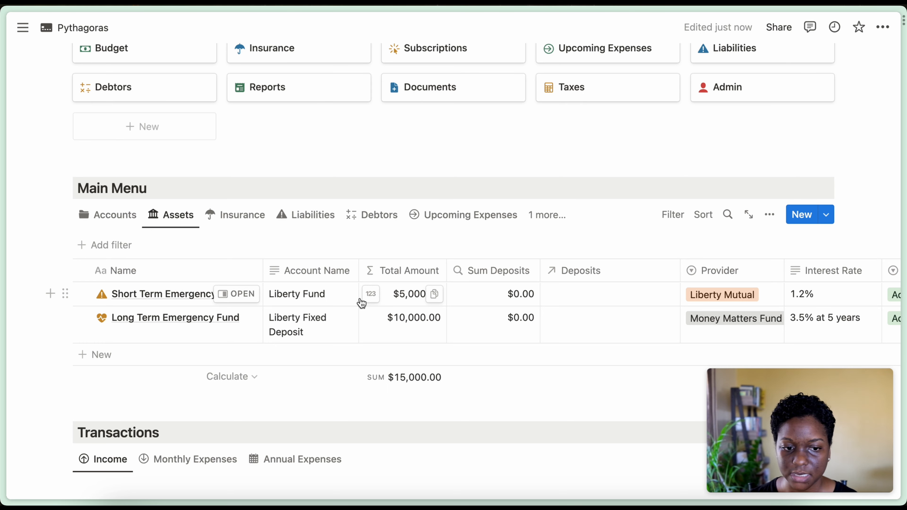
scroll(362, 303, right, 3)
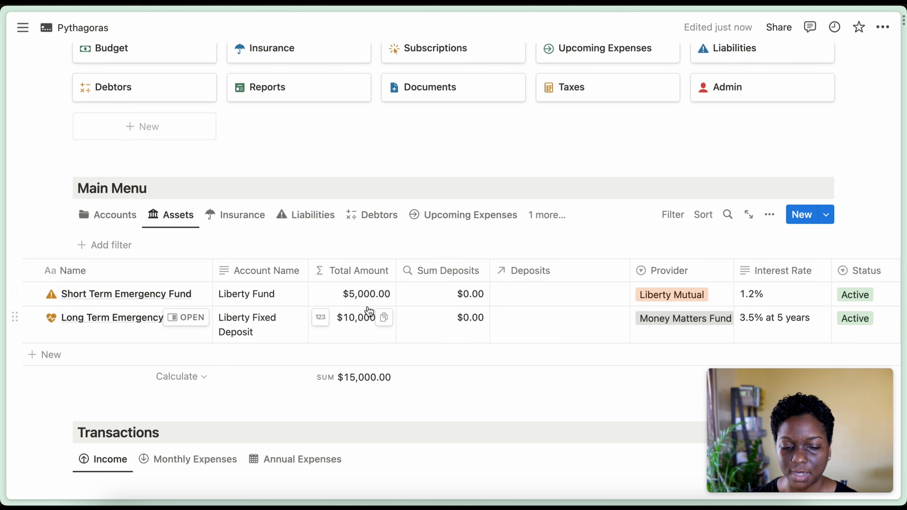
scroll(273, 316, left, 3)
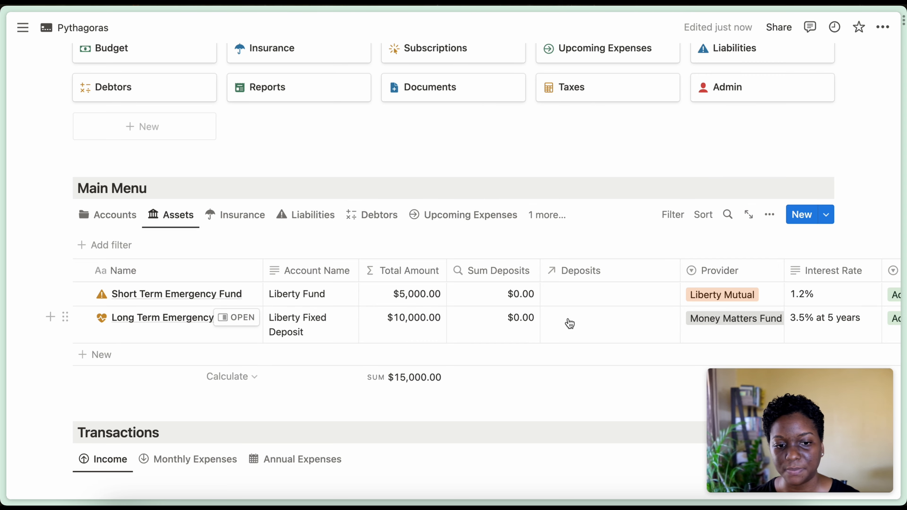
- Review the remaining columns of the Main Menu's Assets view and widen the Provider column slightly to fit its longest tag
scroll(569, 324, down, 8)
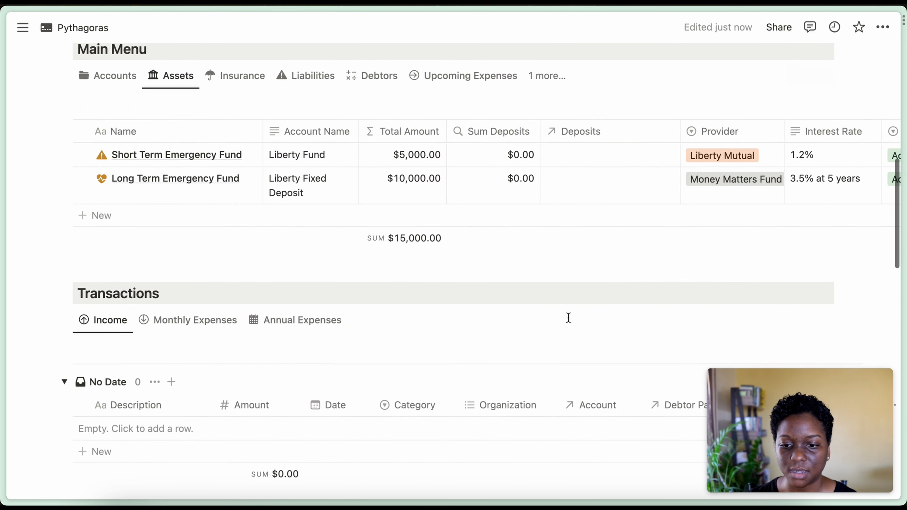
scroll(229, 193, up, 3)
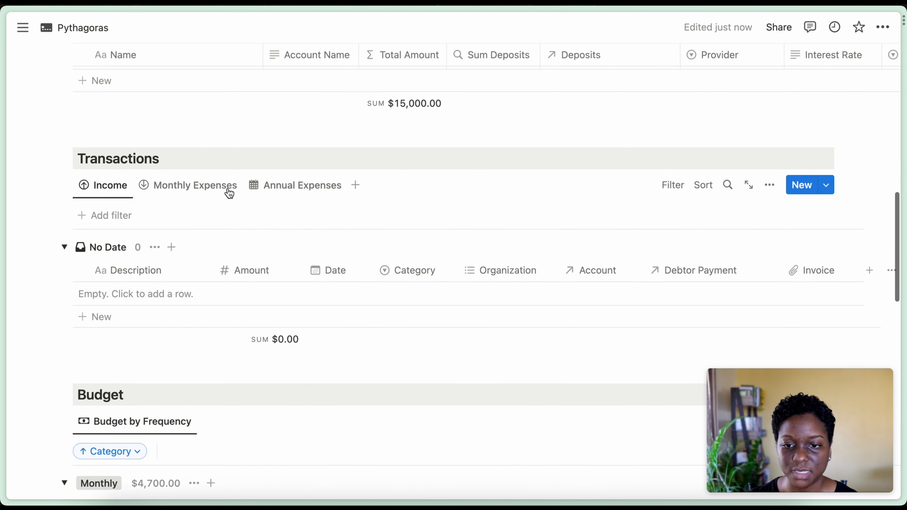
scroll(229, 192, up, 2)
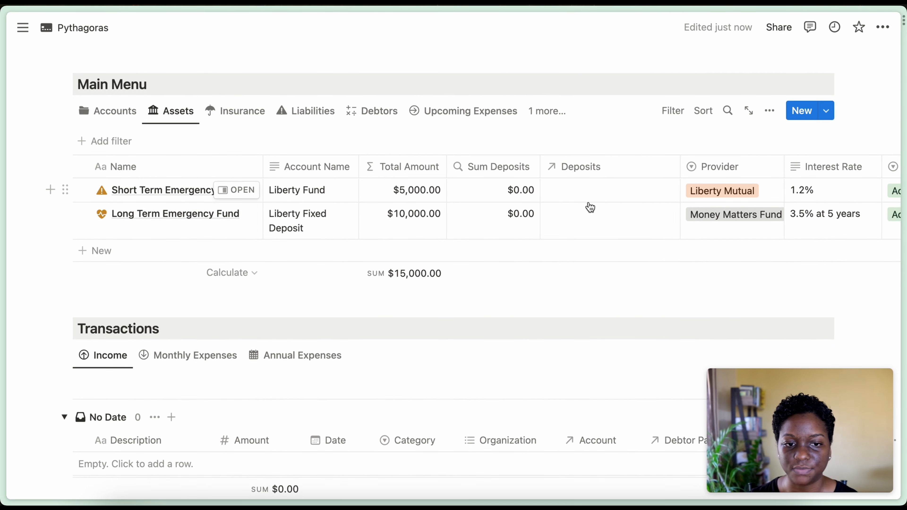
scroll(369, 227, right, 5)
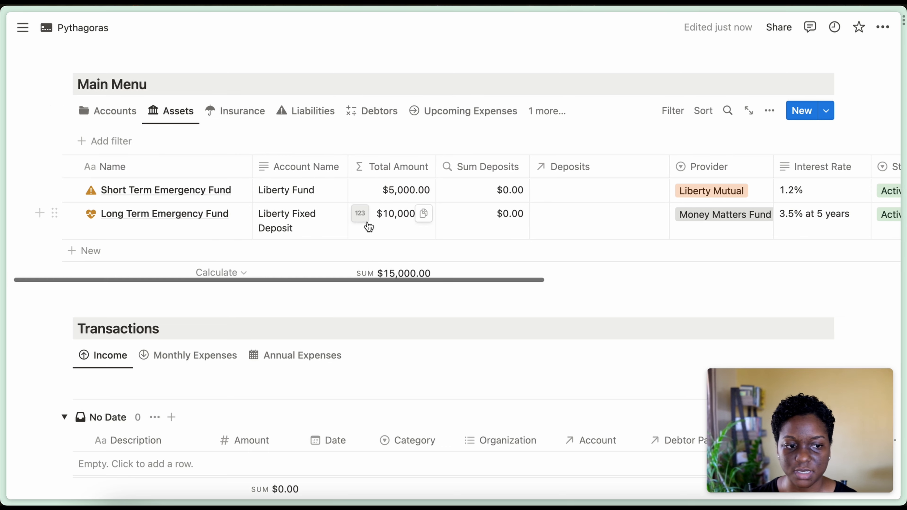
scroll(369, 227, right, 3)
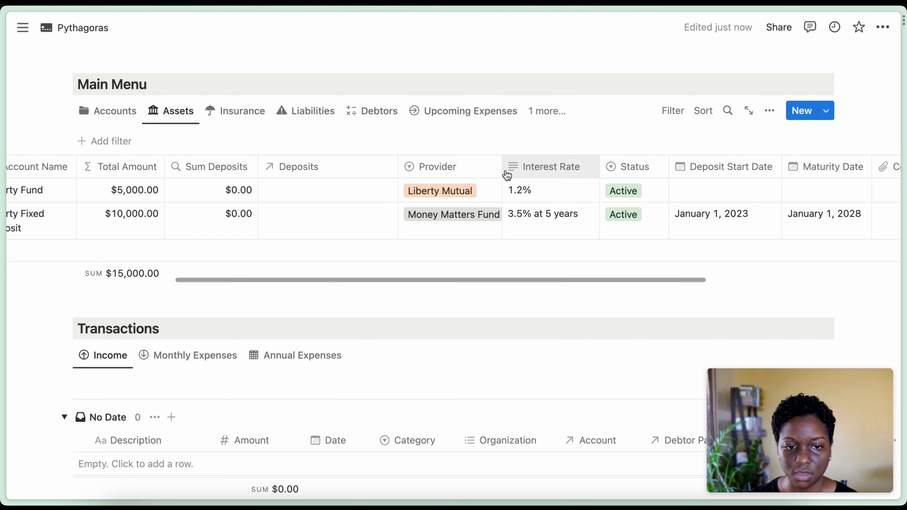
drag(502, 170, 507, 170)
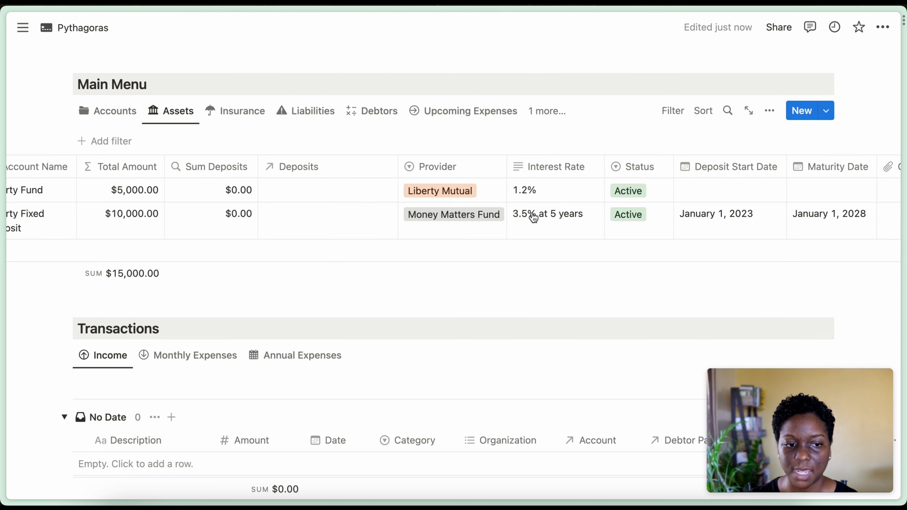
- Look through the Main Menu's Insurance and Liabilities views
scroll(534, 217, left, 4)
scroll(534, 217, left, 2)
click(248, 121)
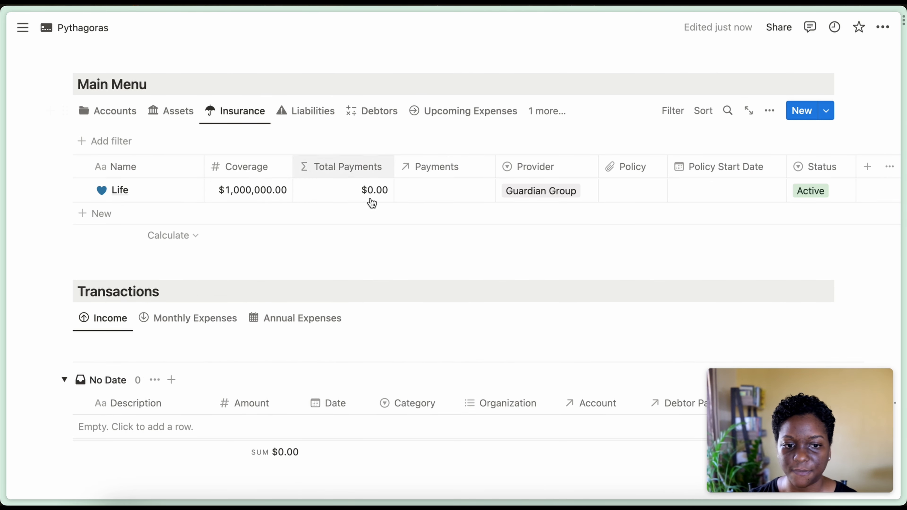
click(321, 112)
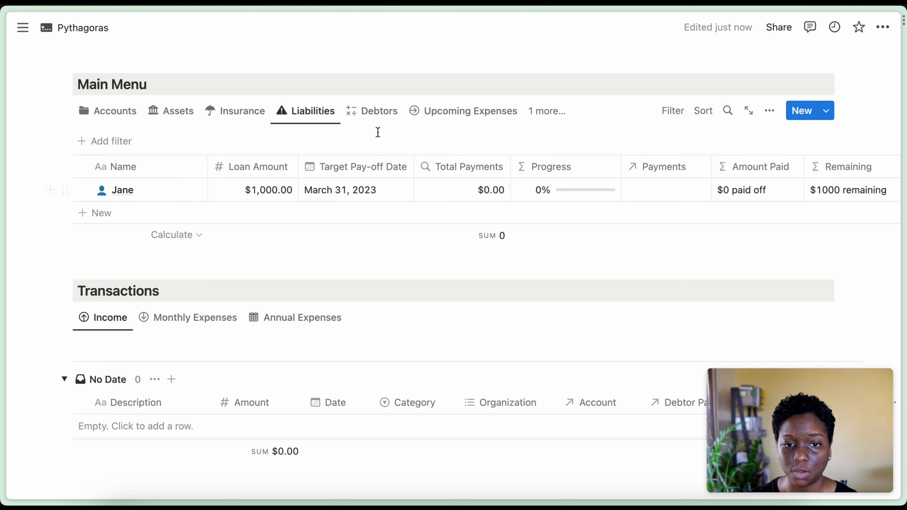
- In the Main Menu's Debtors view, give the only debtor's page an amber user icon and close the page
click(378, 116)
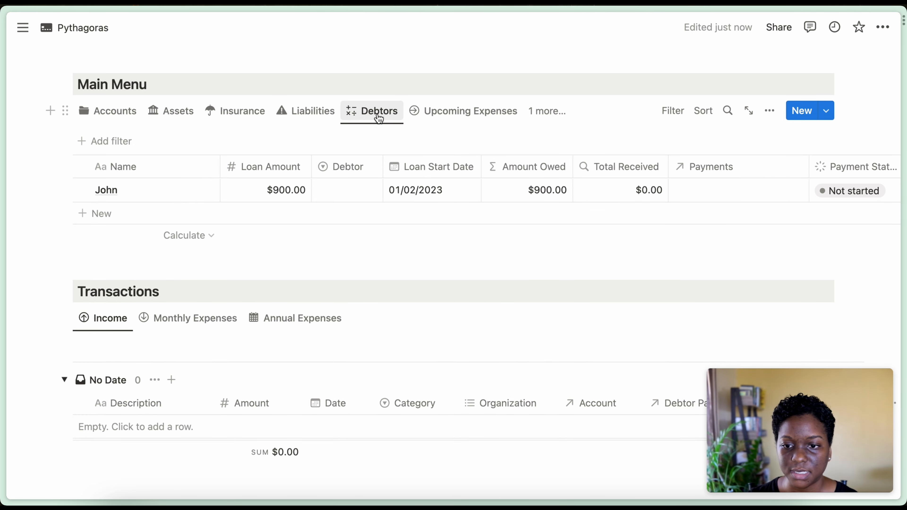
click(187, 191)
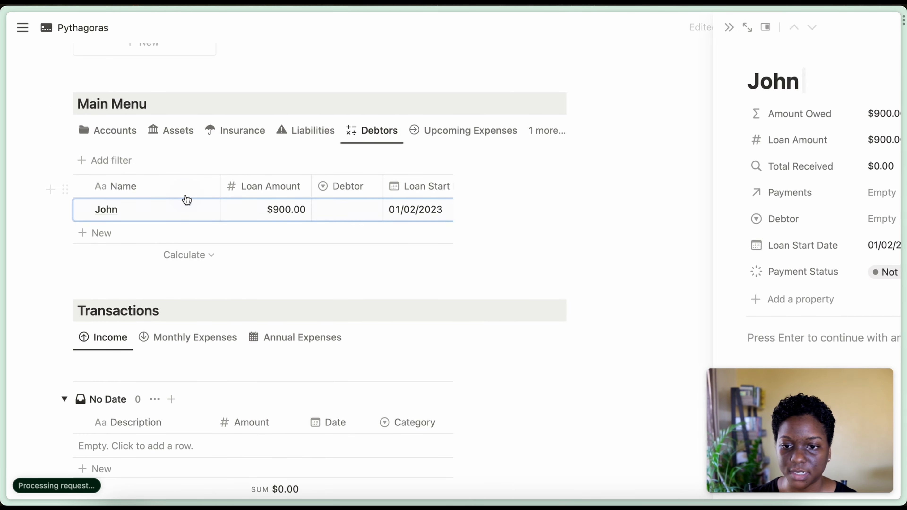
click(514, 57)
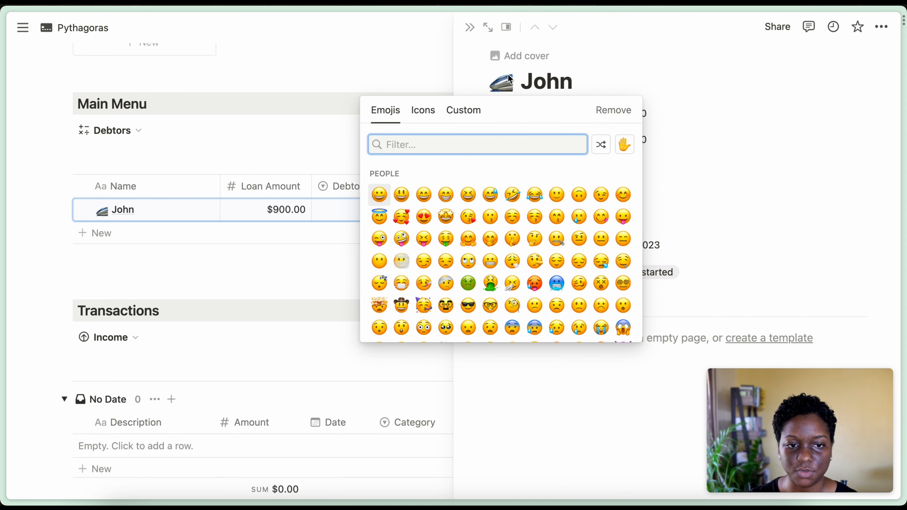
click(424, 110)
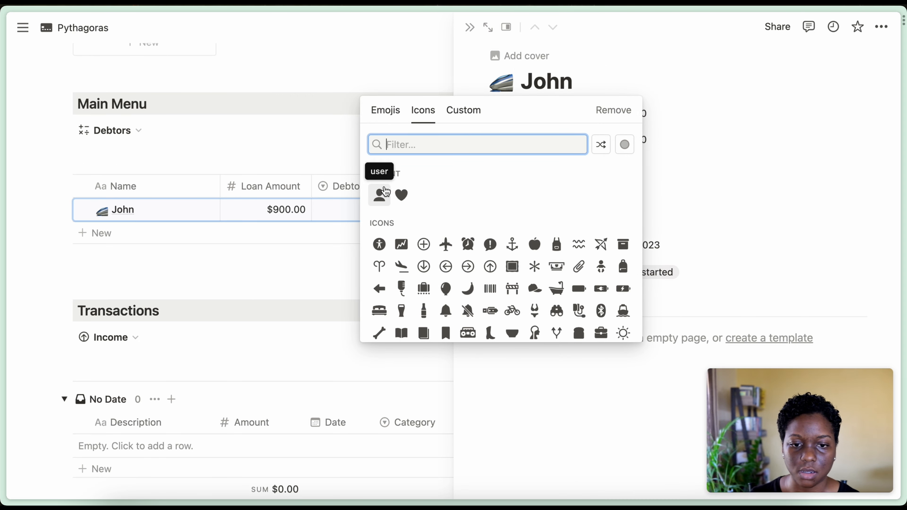
mouse_move(384, 192)
click(403, 217)
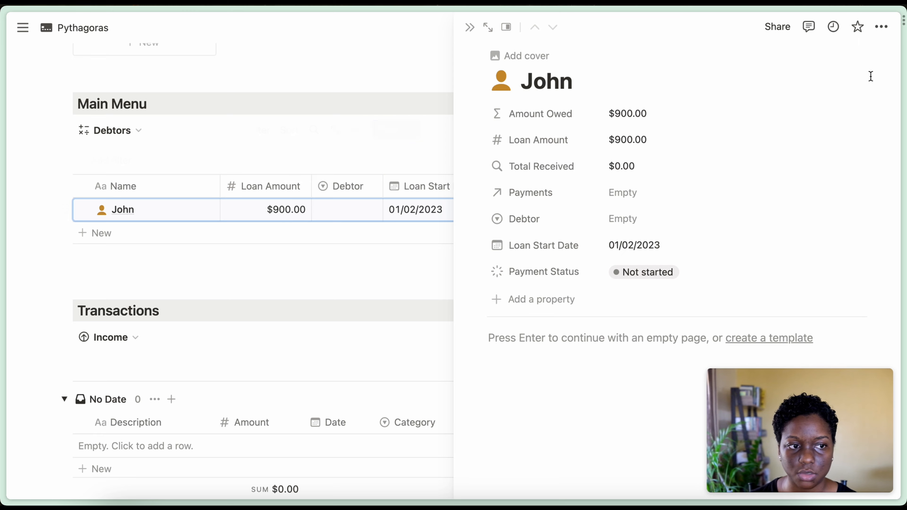
click(470, 27)
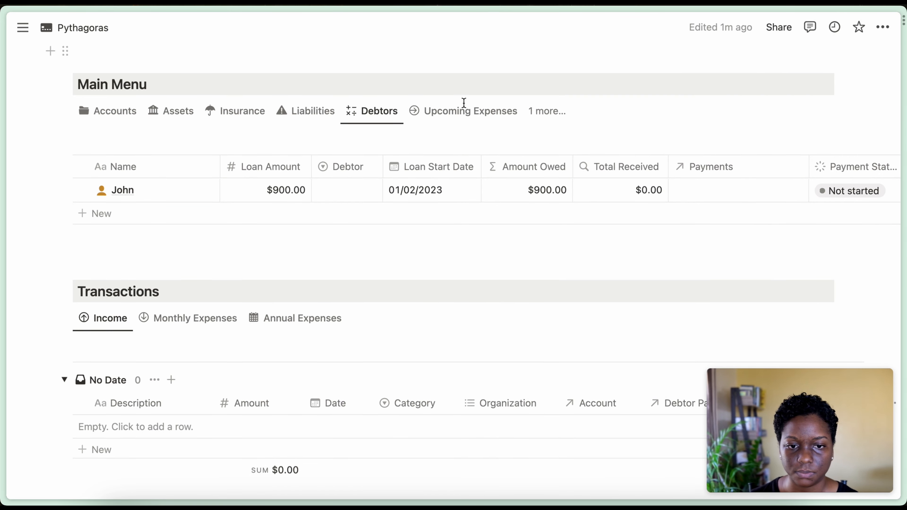
- In the Upcoming Expenses view, give the Camera page a green circled right-arrow icon and close the page
click(462, 112)
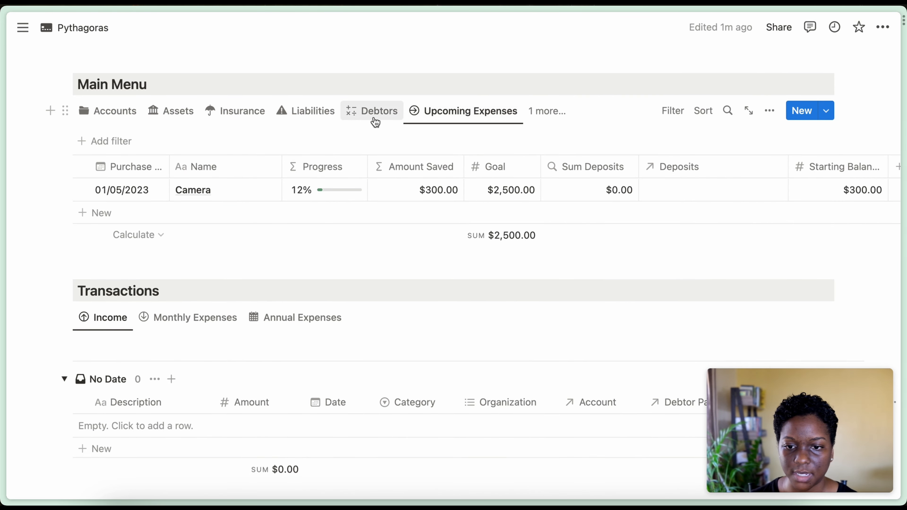
mouse_move(227, 203)
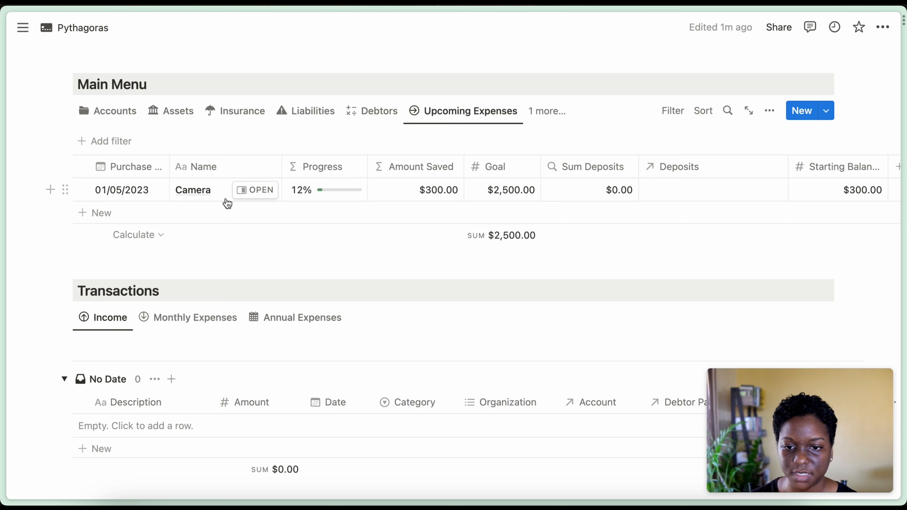
click(237, 199)
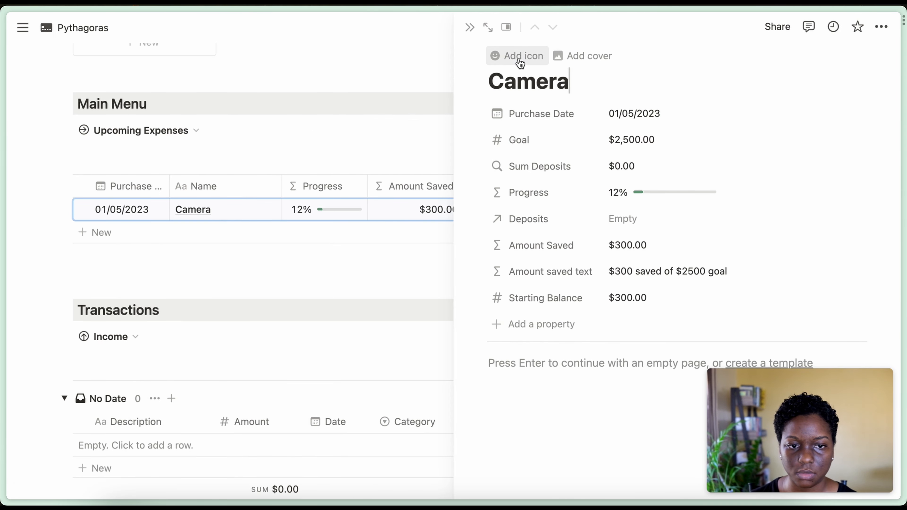
click(518, 62)
click(421, 114)
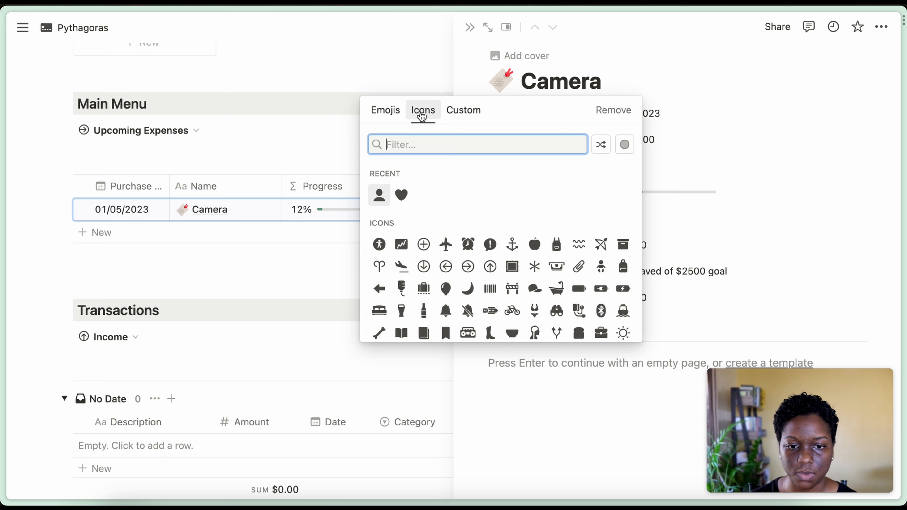
mouse_move(470, 267)
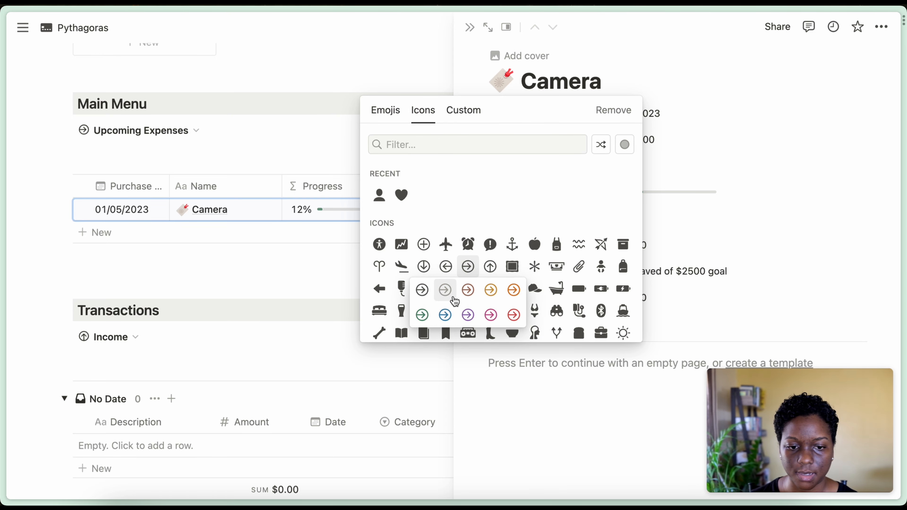
click(422, 314)
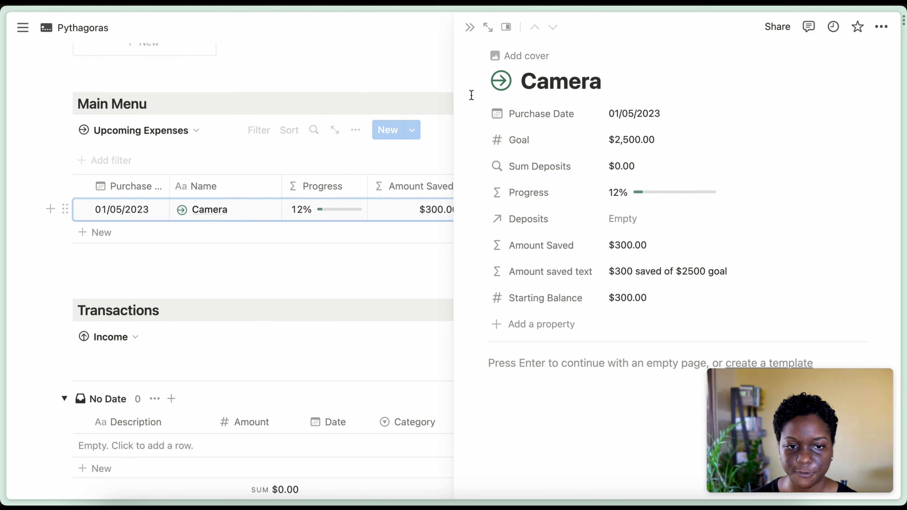
click(469, 28)
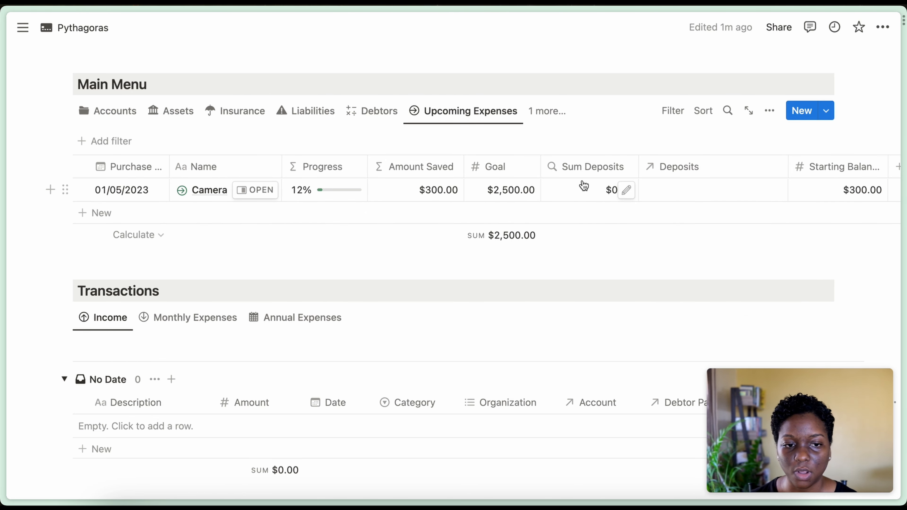
- Review the columns of the Main Menu's Subscriptions view and return to the Accounts view
click(550, 112)
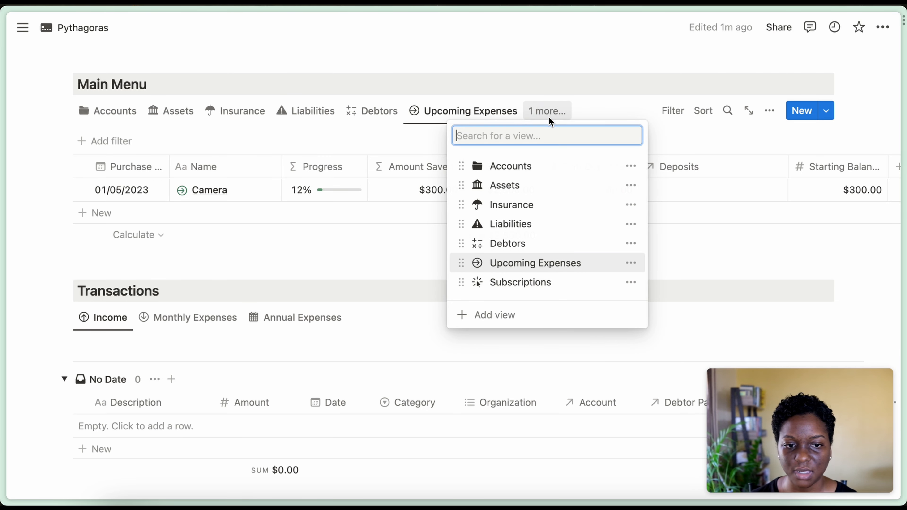
click(528, 285)
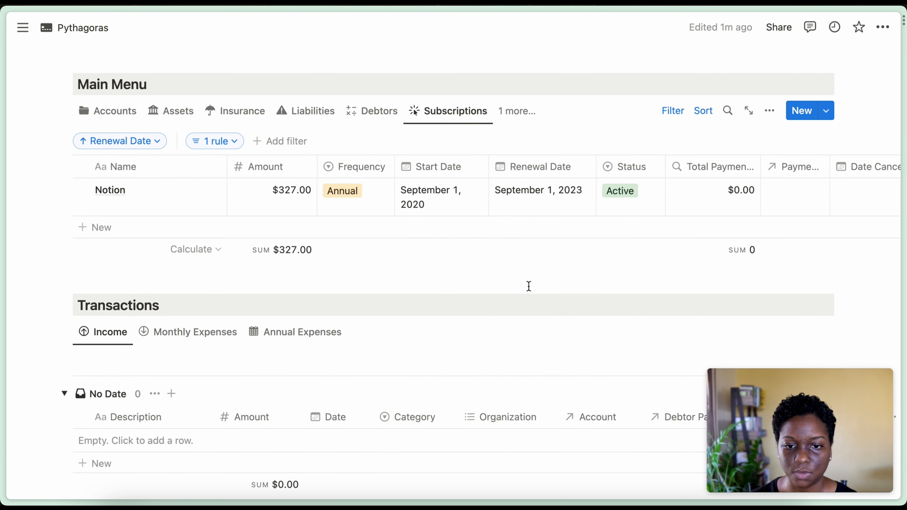
scroll(599, 237, right, 3)
scroll(599, 238, left, 3)
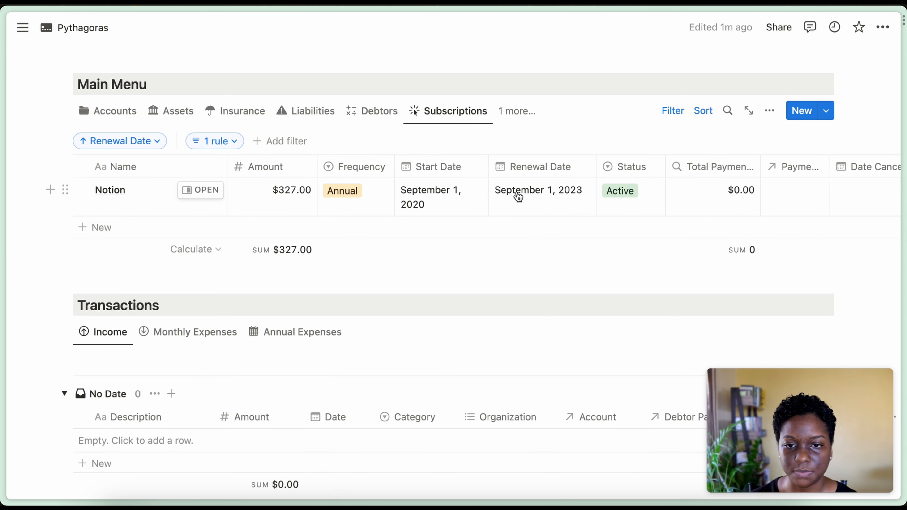
click(109, 111)
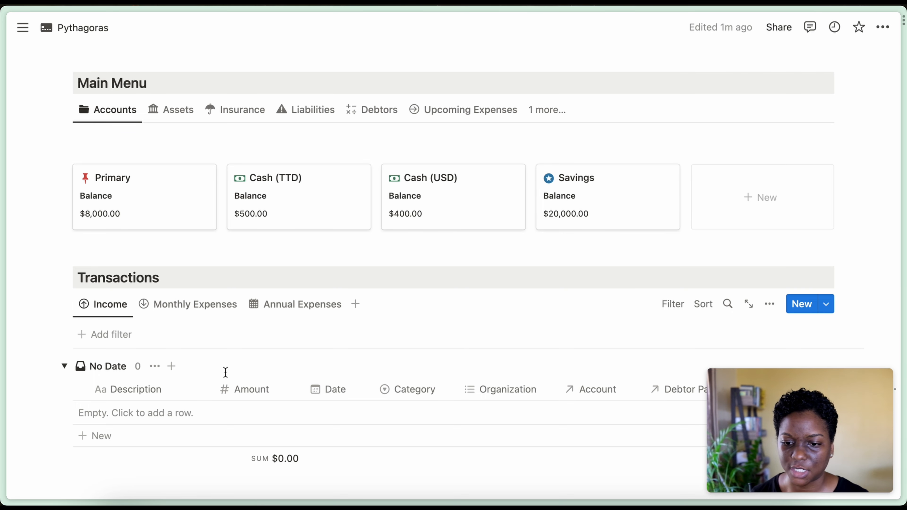
- Add an entry to the Income view under Transactions with the description Salary and an amount of 10000
scroll(226, 373, down, 1)
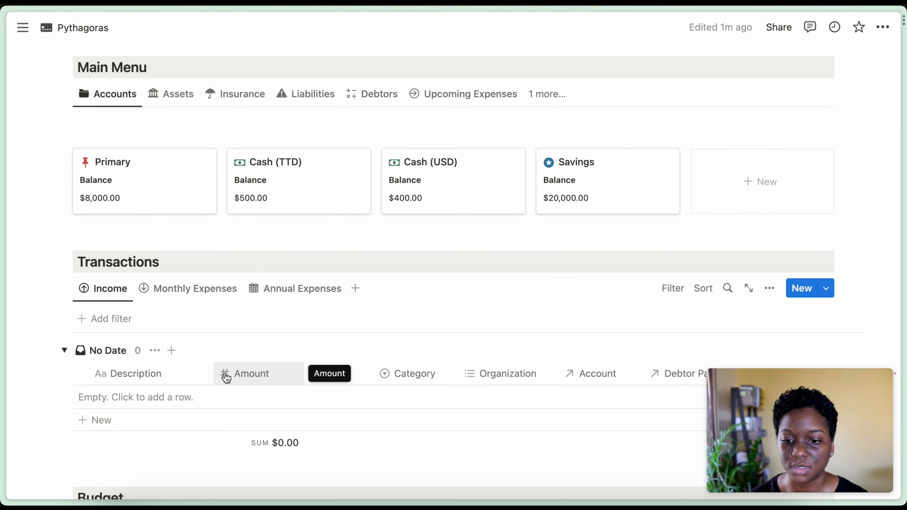
scroll(226, 377, down, 2)
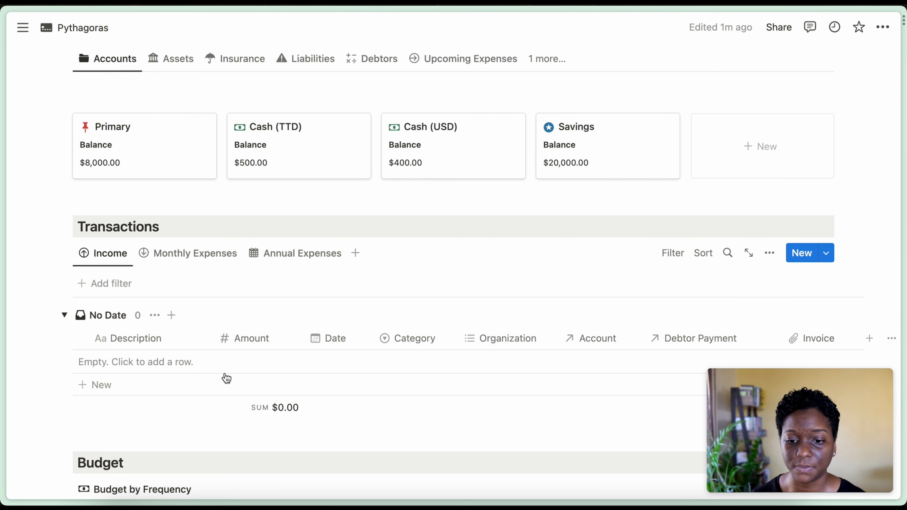
click(215, 384)
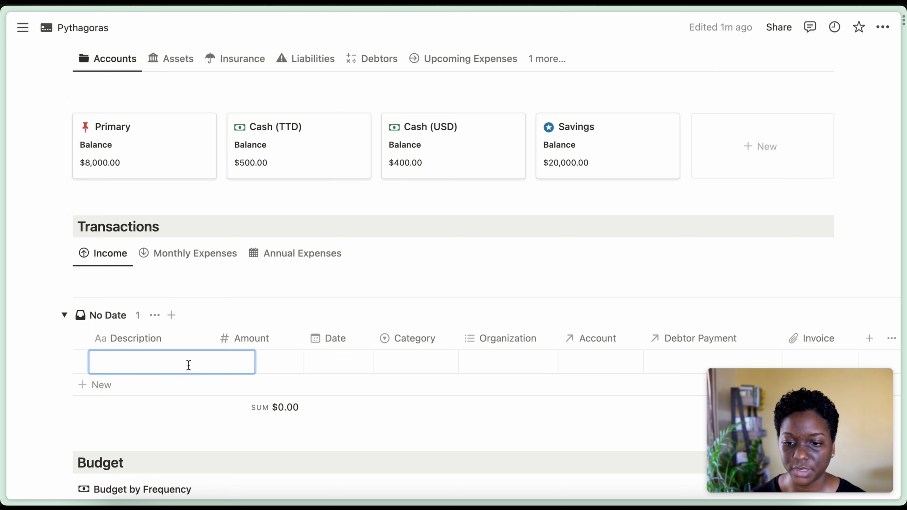
text(Salary)
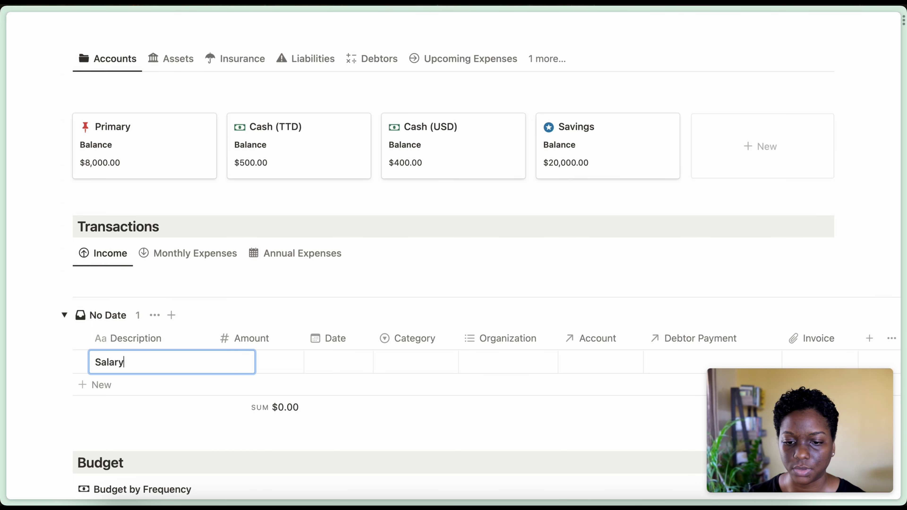
key(Tab)
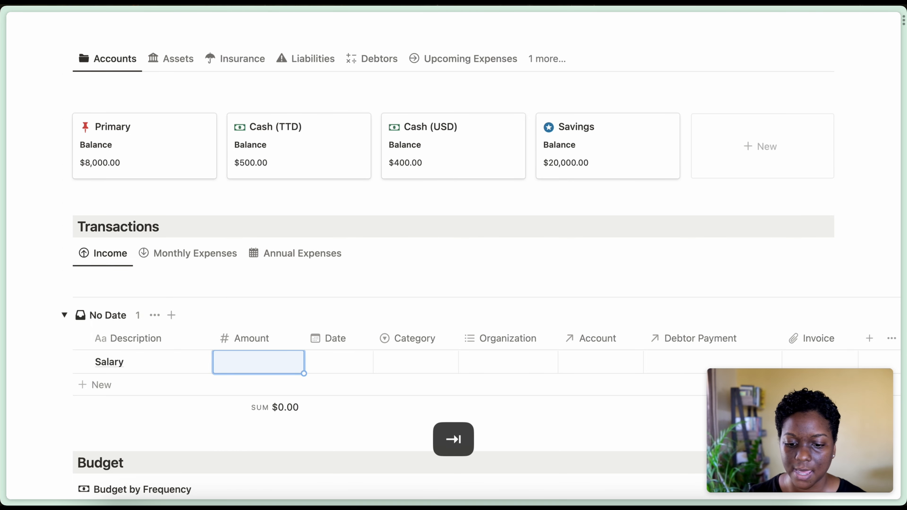
text(10000)
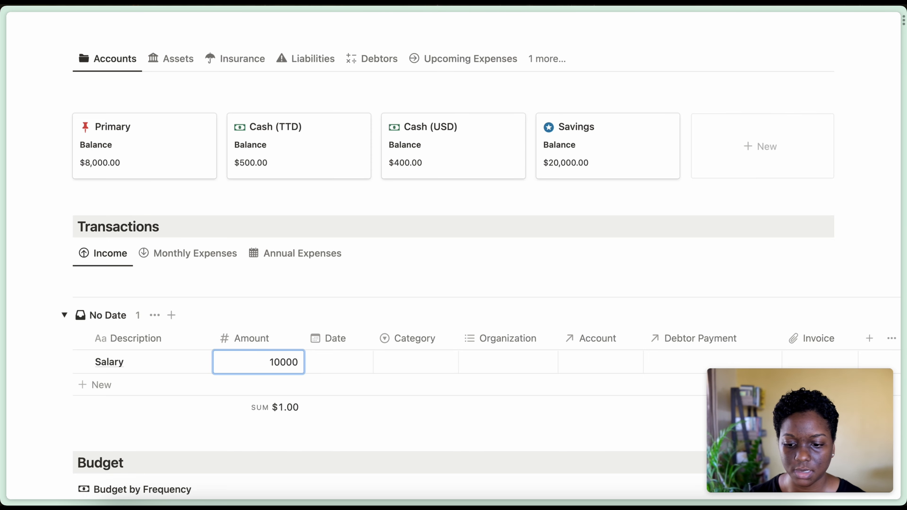
key(Tab)
- Set the Salary income entry's date to 28/02/2023 and view the entry in its month group
click(338, 368)
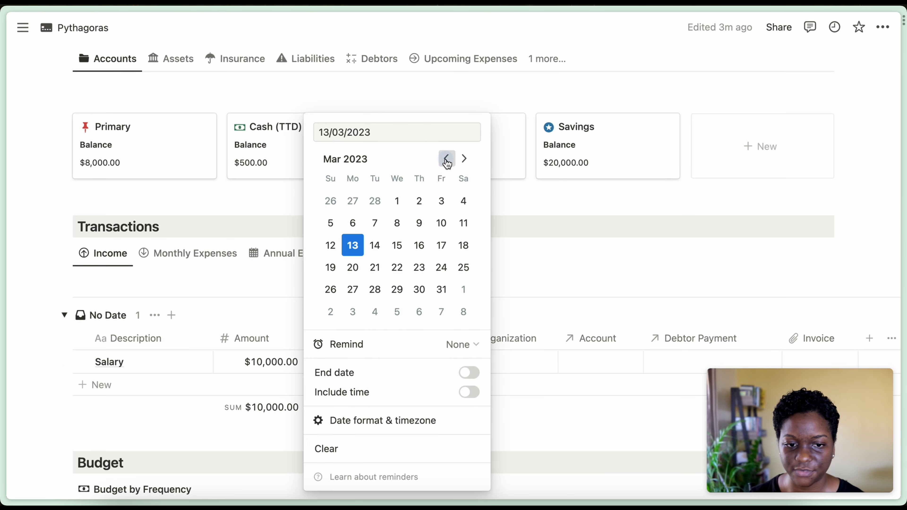
click(447, 159)
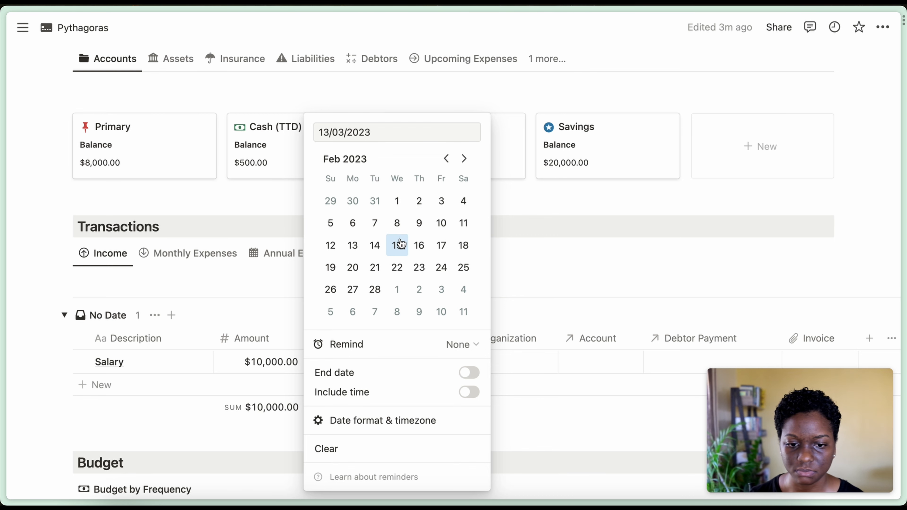
click(376, 288)
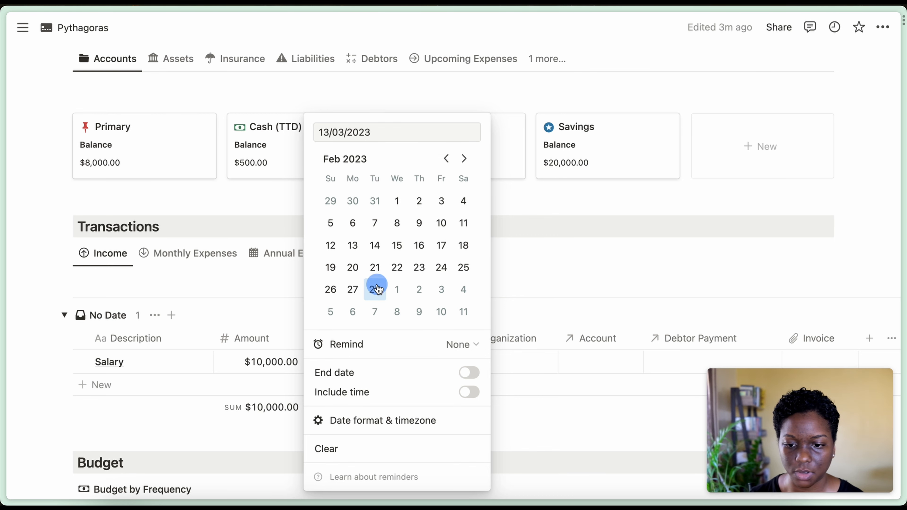
click(284, 315)
scroll(284, 316, down, 3)
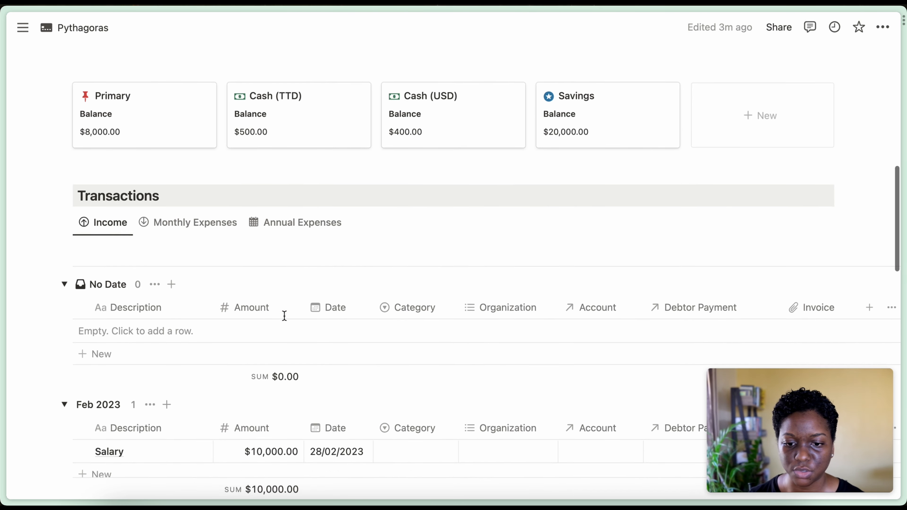
scroll(283, 323, down, 3)
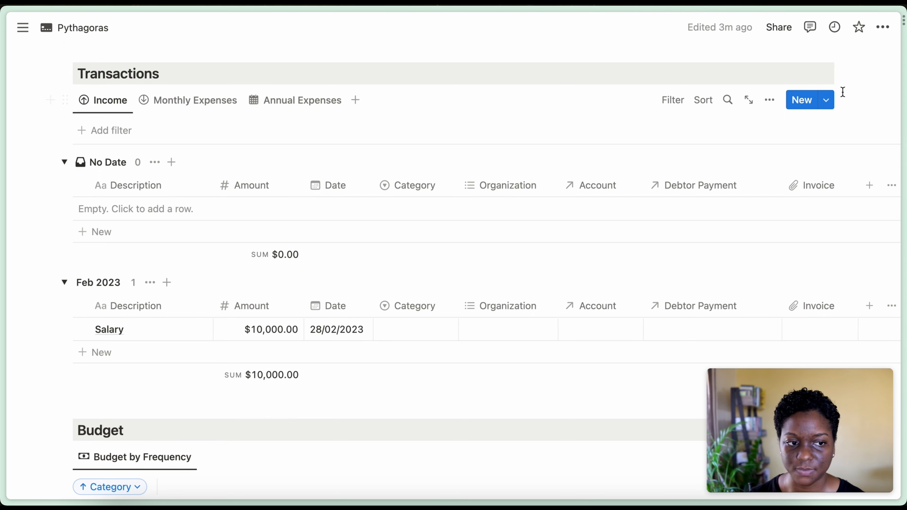
- Hide the No Date group in the Income view and slightly narrow the Description column
click(771, 102)
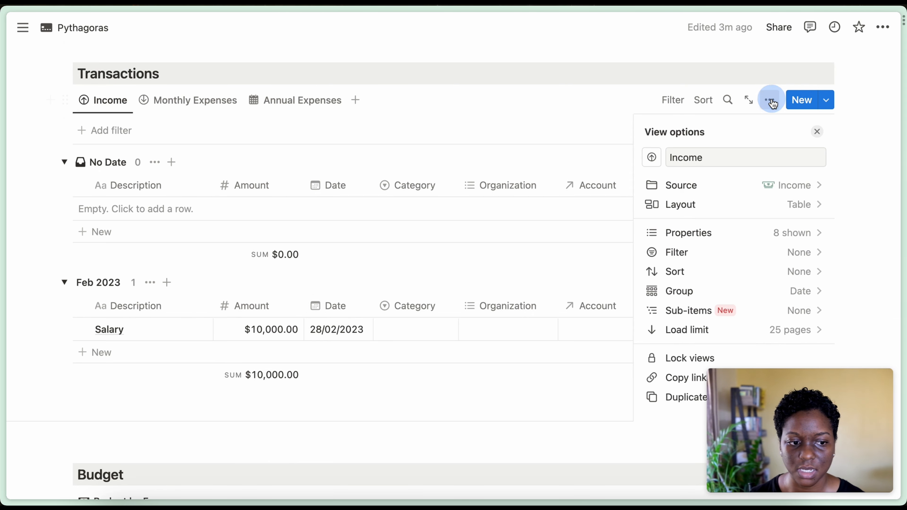
click(738, 288)
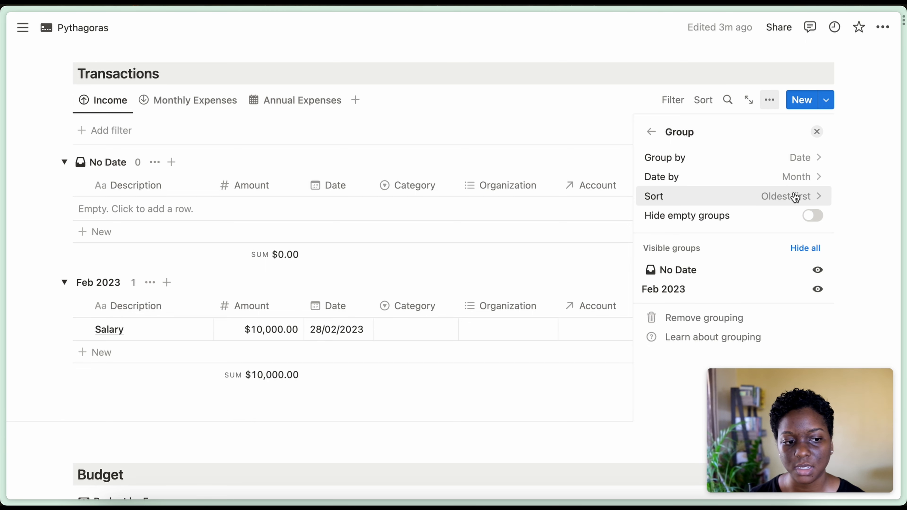
click(818, 271)
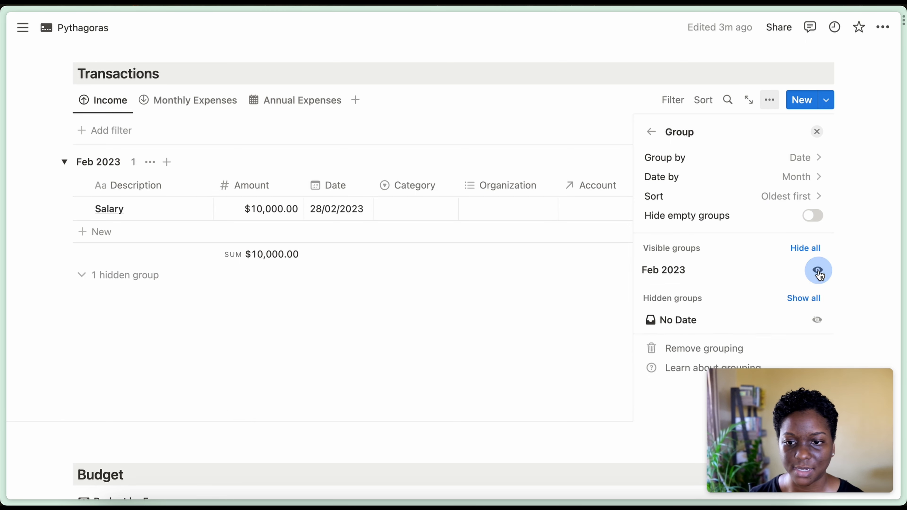
click(817, 131)
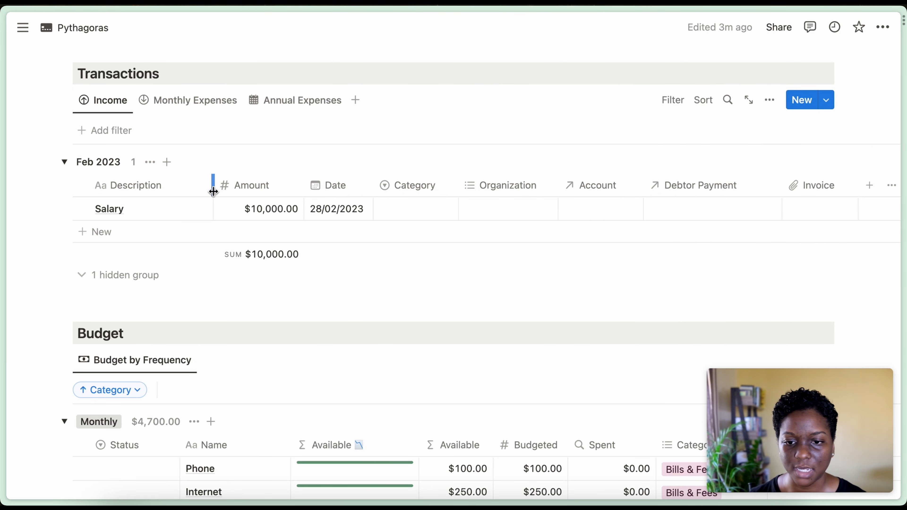
drag(213, 192, 206, 187)
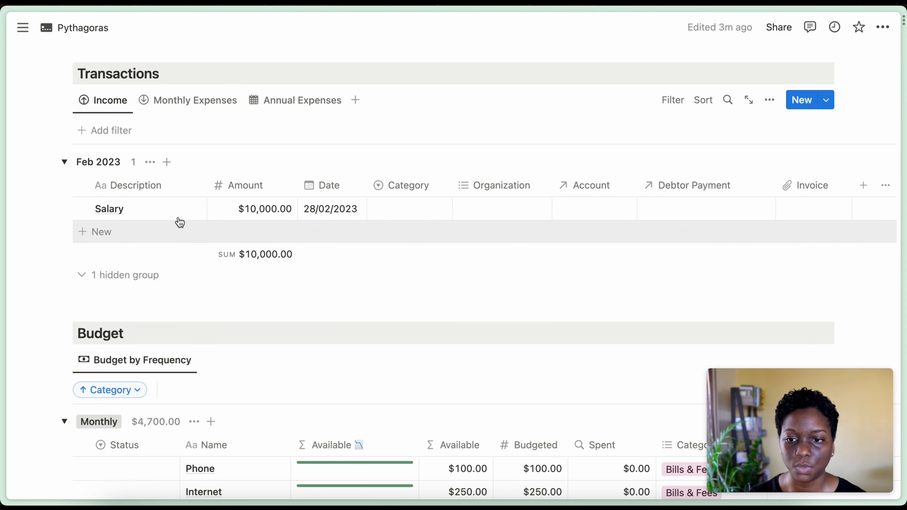
- Set the Salary income entry's category to Salary and its organization to Employer
click(66, 163)
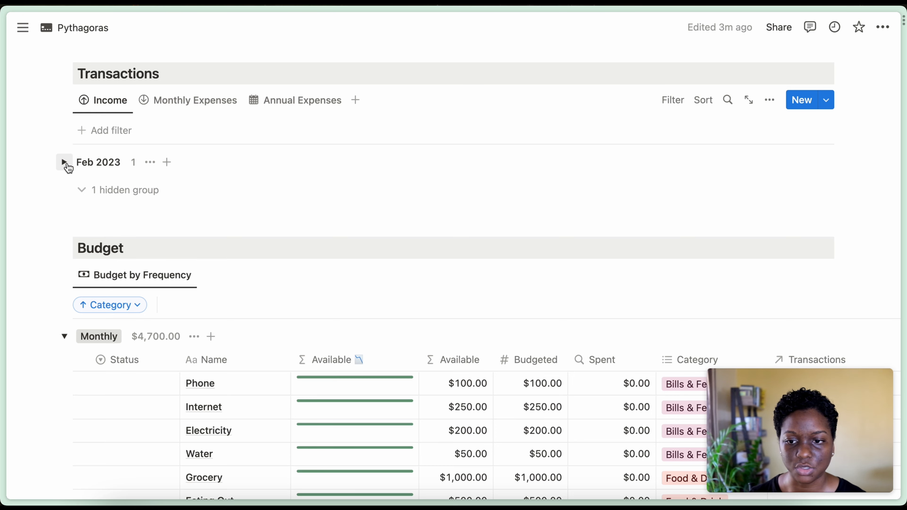
click(66, 163)
click(419, 209)
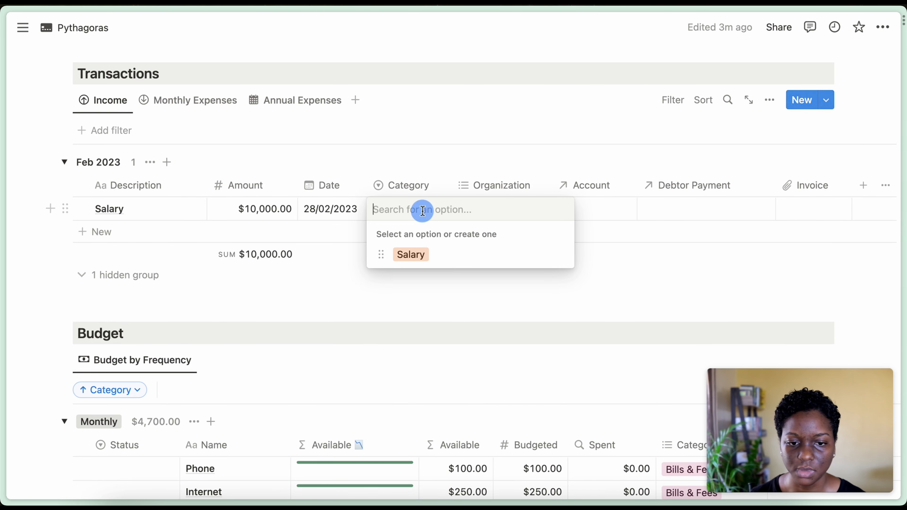
click(427, 252)
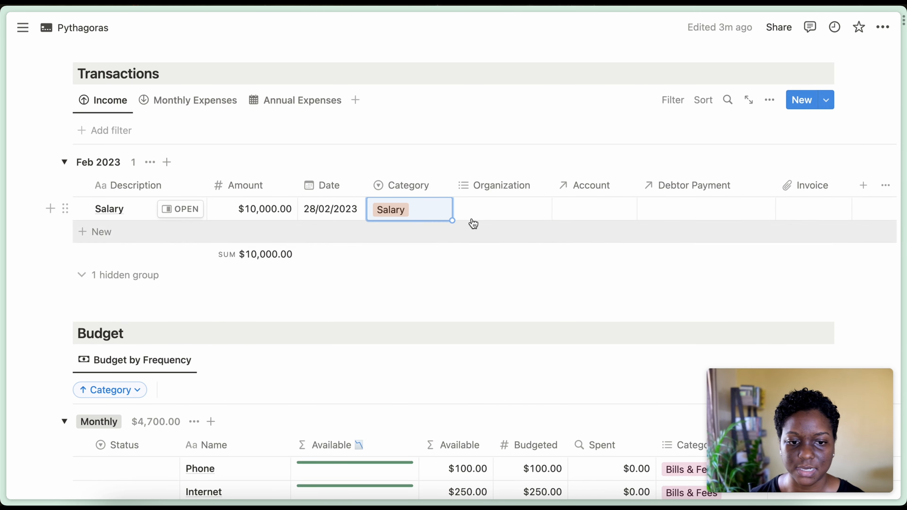
click(473, 209)
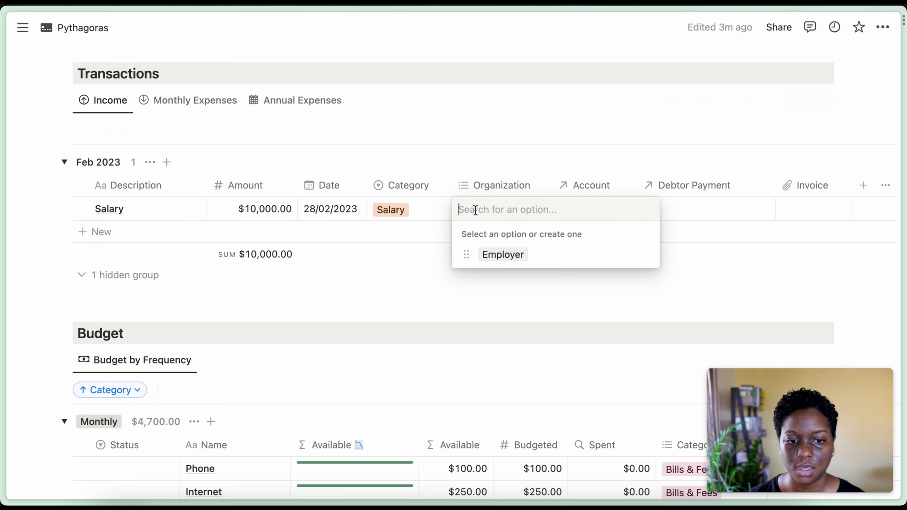
click(521, 254)
click(580, 173)
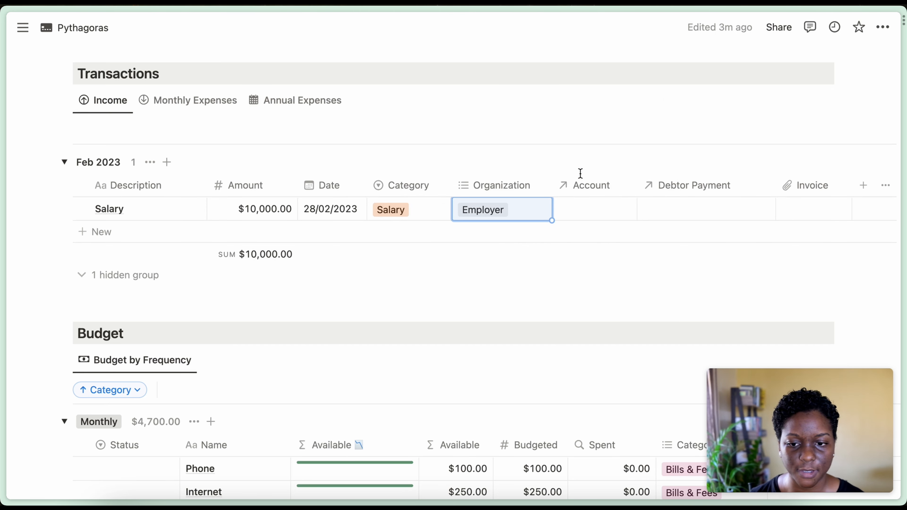
- Link the Salary income entry to the Primary account
scroll(585, 213, up, 1)
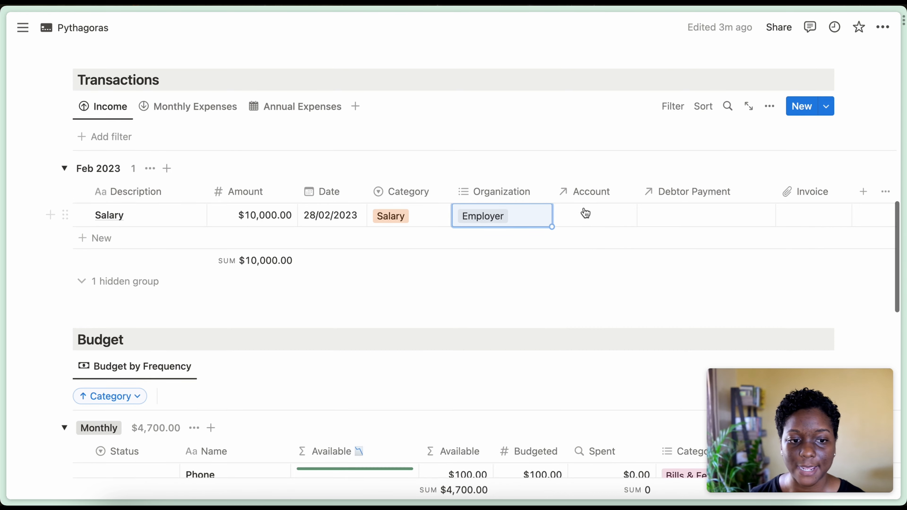
scroll(585, 213, up, 8)
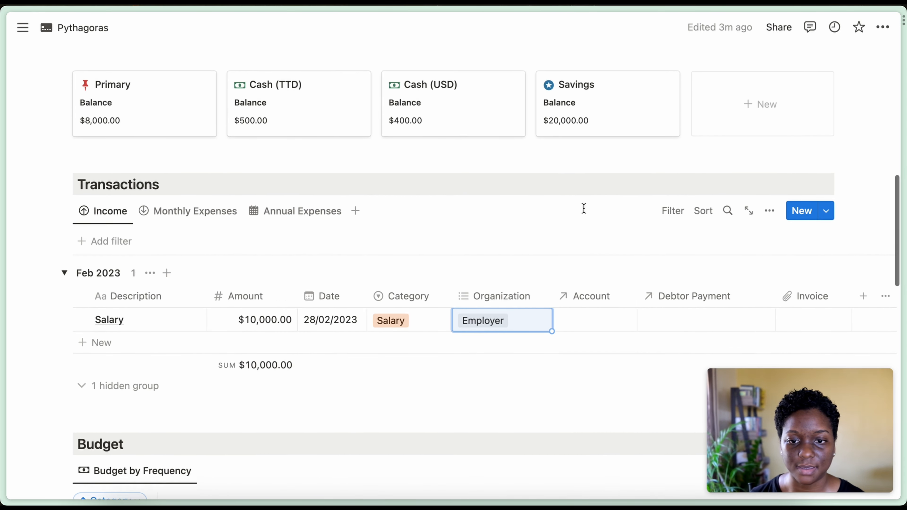
scroll(584, 208, up, 2)
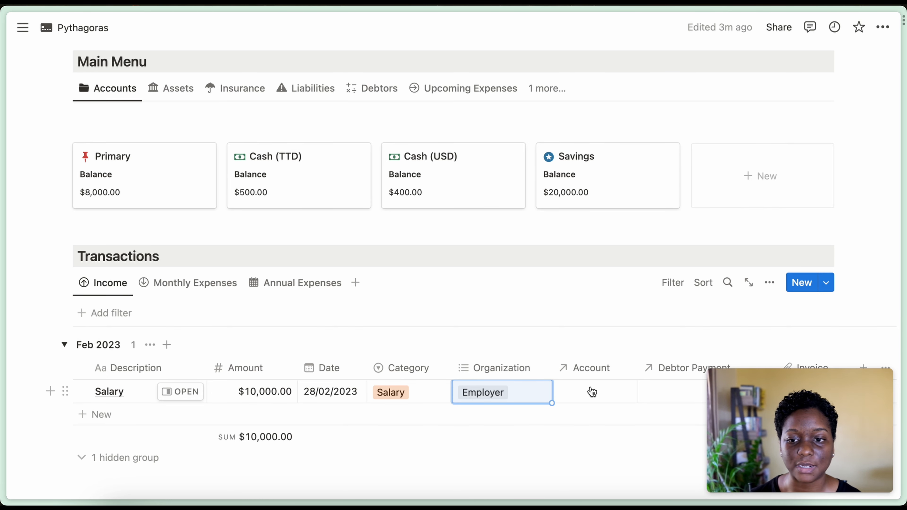
click(591, 392)
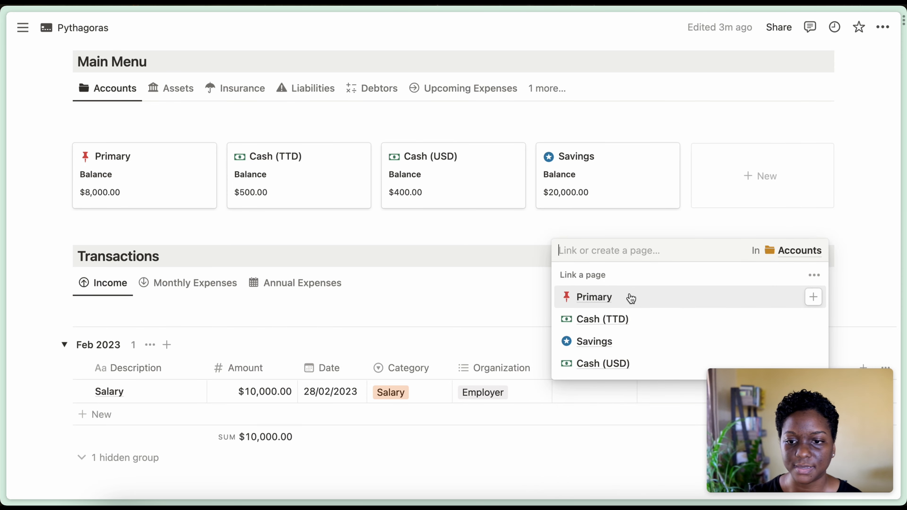
click(631, 298)
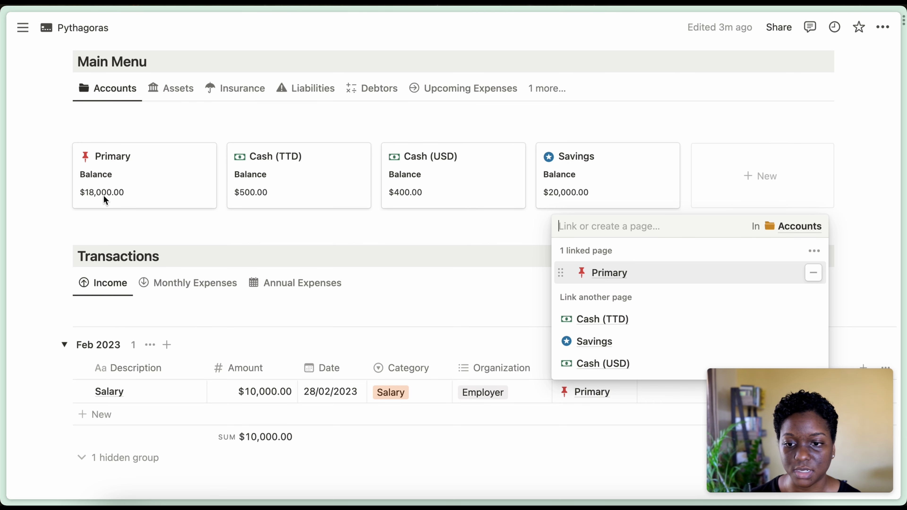
click(328, 226)
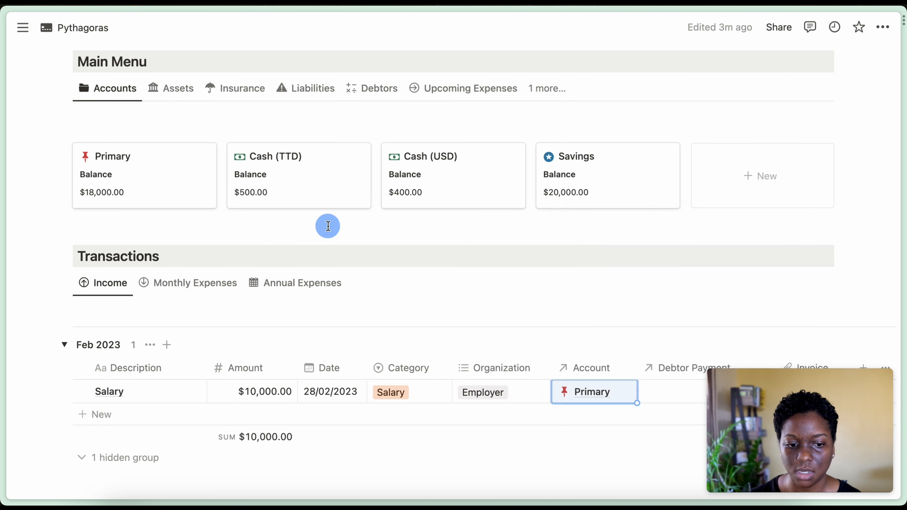
scroll(437, 301, down, 3)
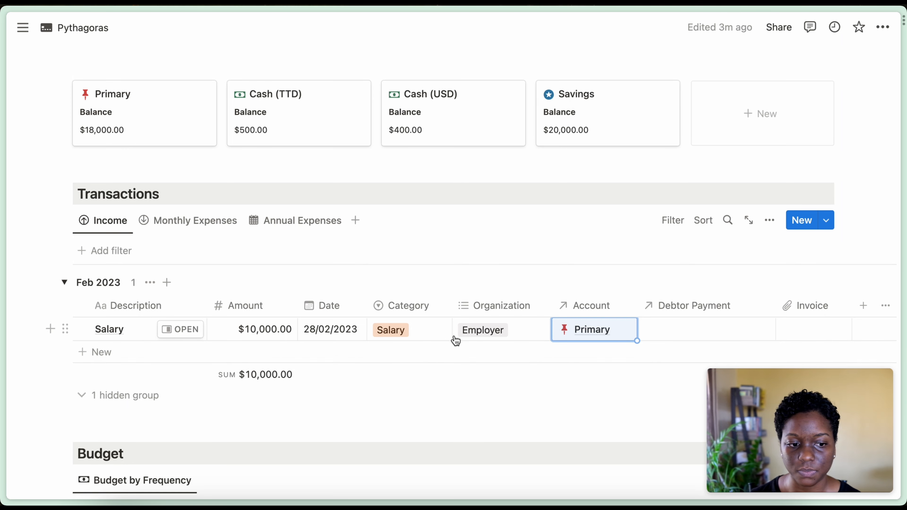
scroll(456, 340, right, 1)
scroll(456, 341, left, 1)
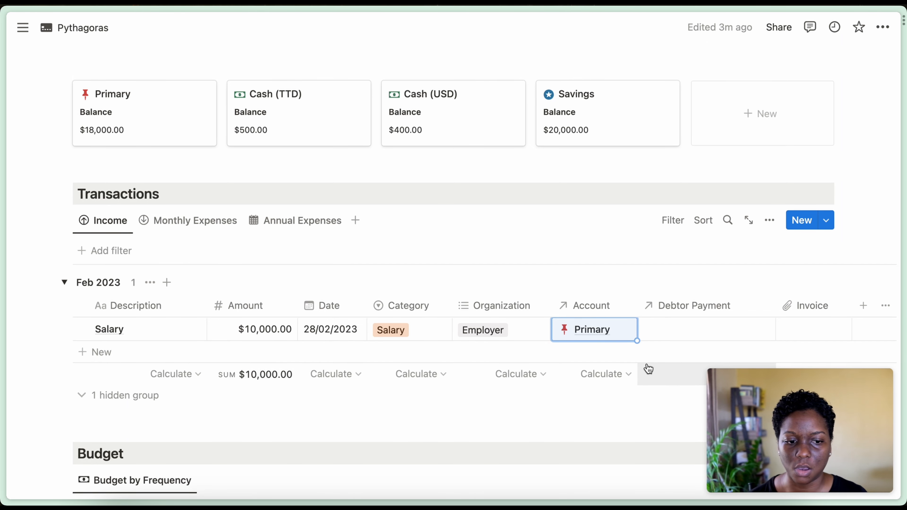
scroll(649, 369, down, 2)
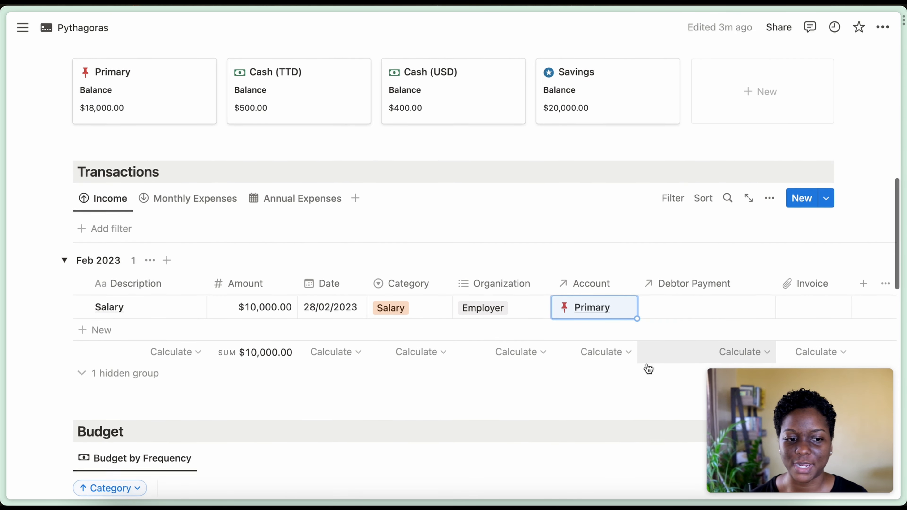
scroll(648, 369, down, 1)
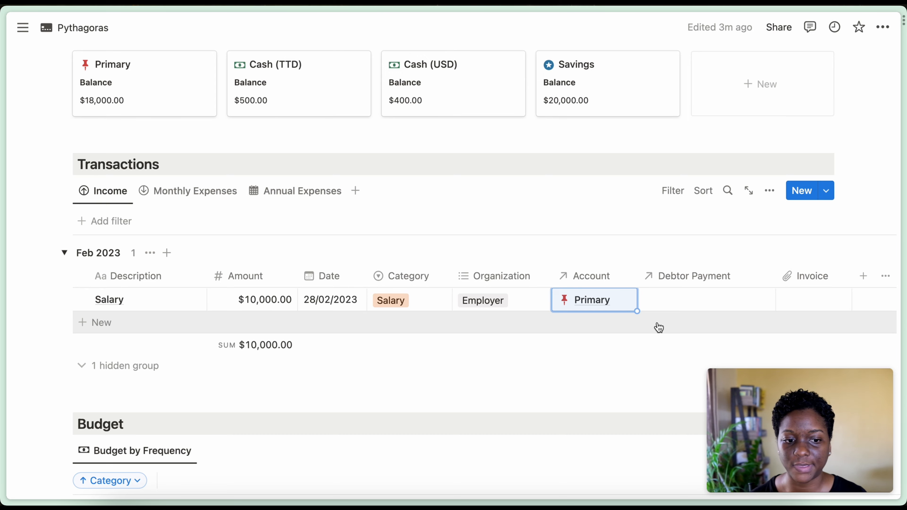
- Show the Debtors list and add a Feb 2023 income entry described as a payment from the listed debtor, with an amount of 200
scroll(659, 328, up, 5)
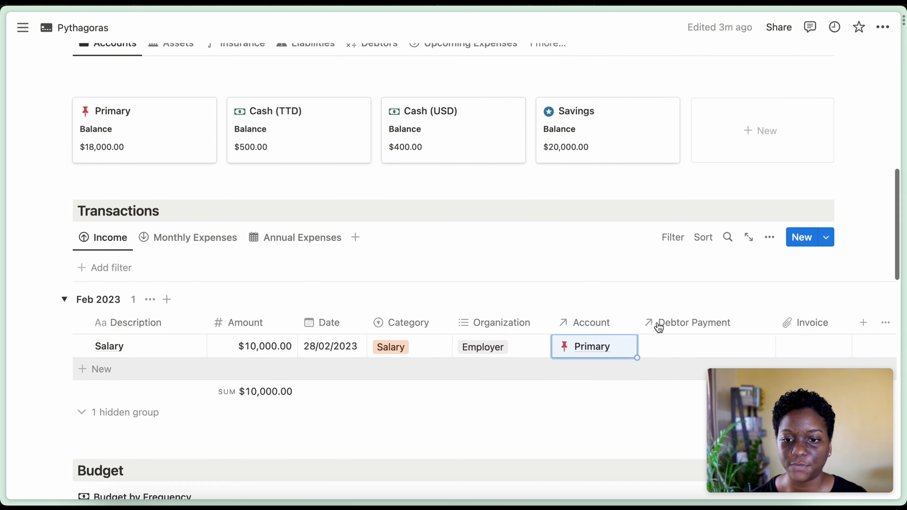
click(379, 90)
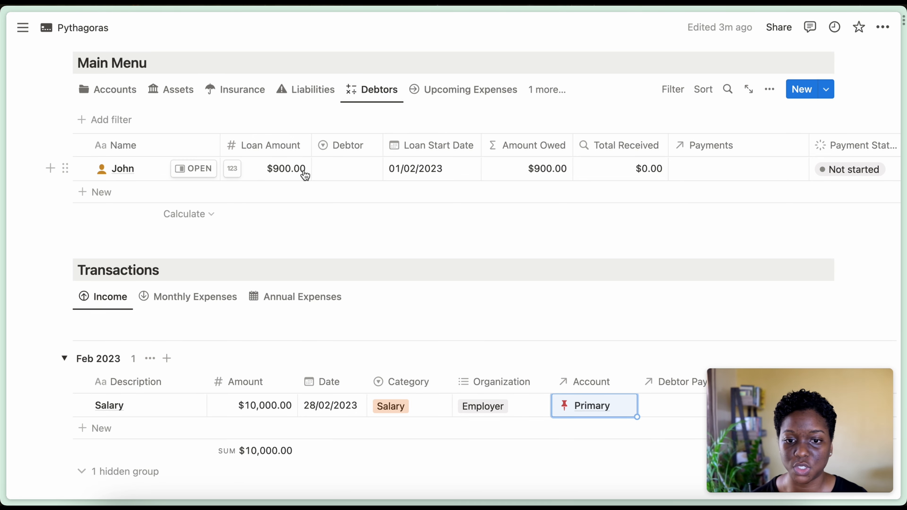
scroll(303, 175, down, 3)
click(206, 374)
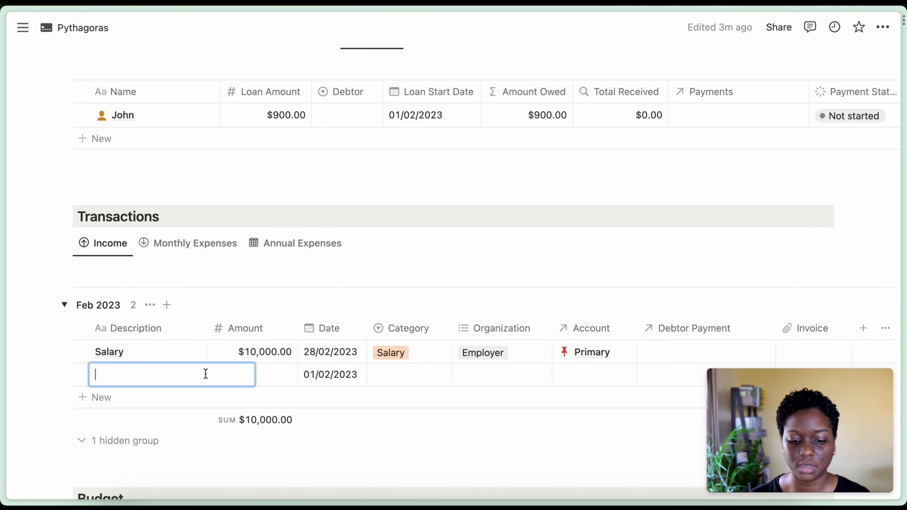
text(Payment)
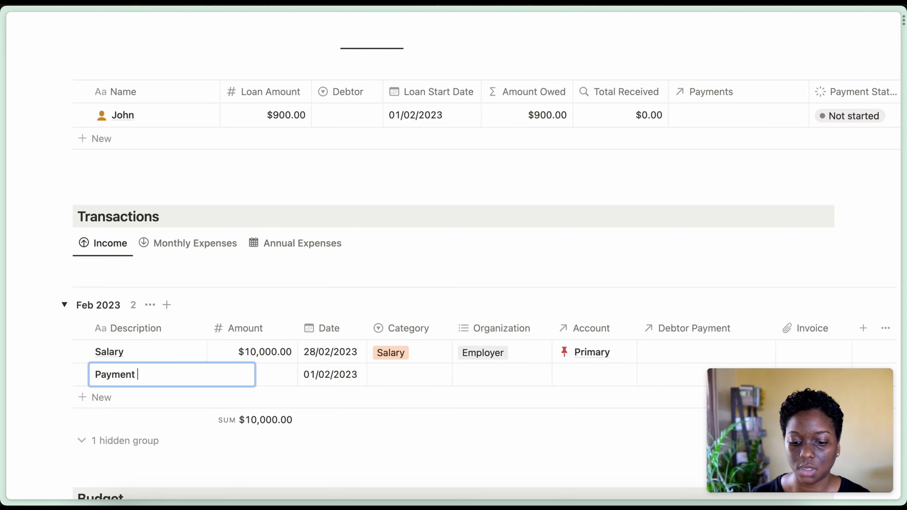
text(f)
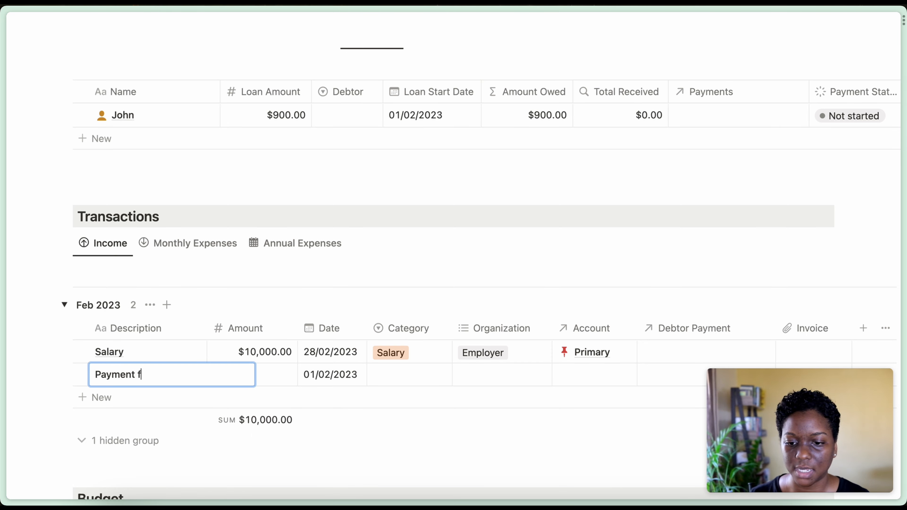
text(rom John)
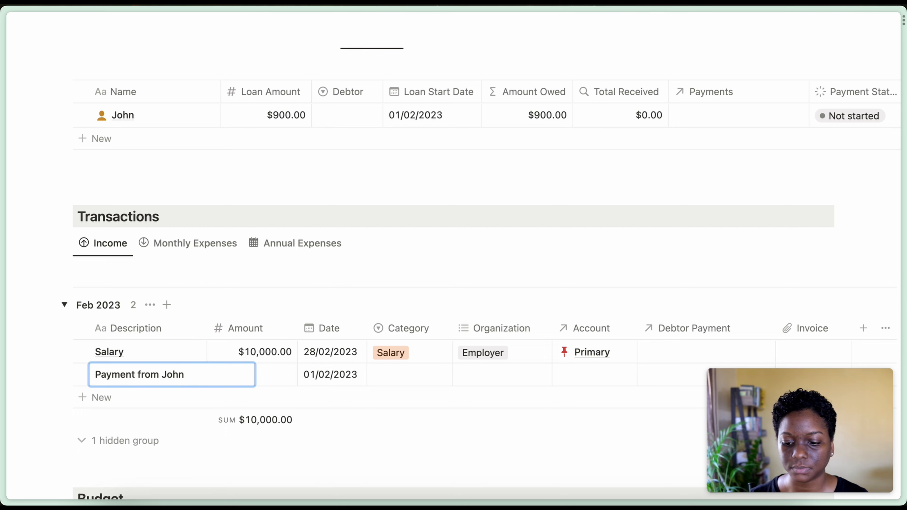
key(Tab)
text(200)
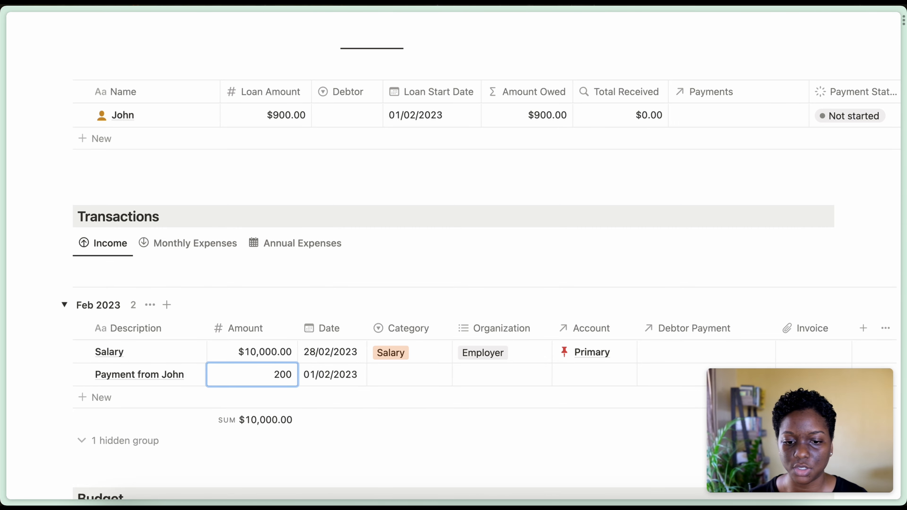
key(Tab)
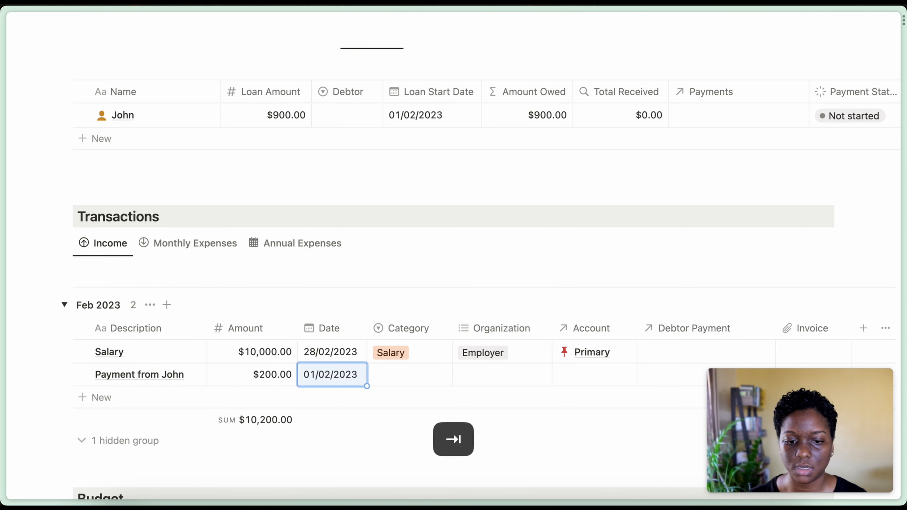
- Create and assign the category "Debtor Payment" for the debtor's payment entry, and widen the Category column to fit it
click(432, 380)
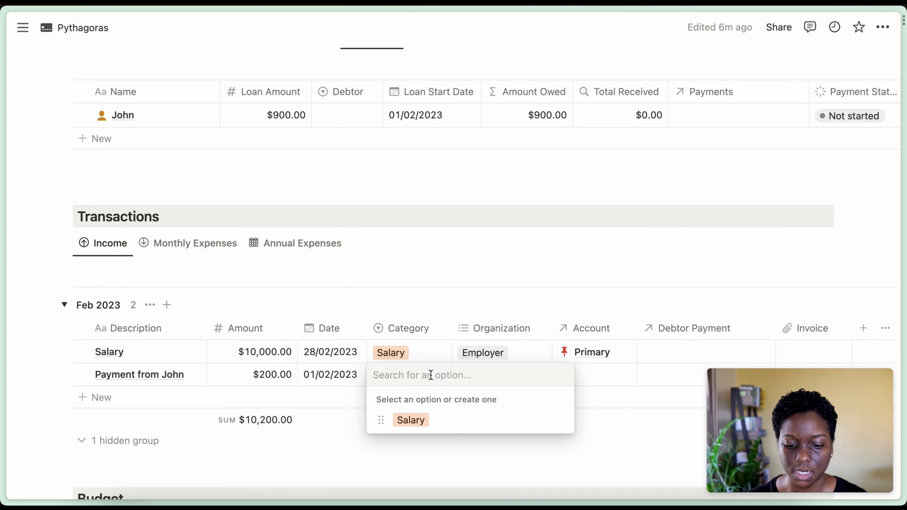
text(Debtor )
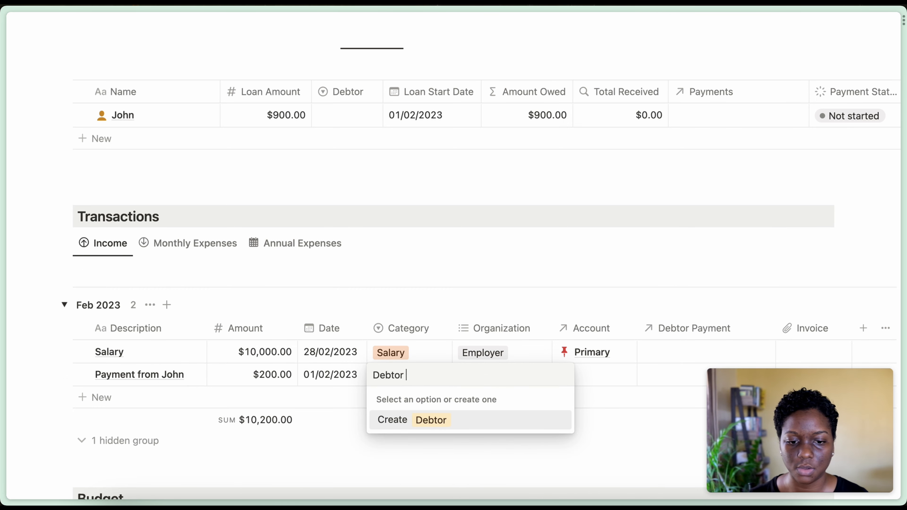
text(Payment)
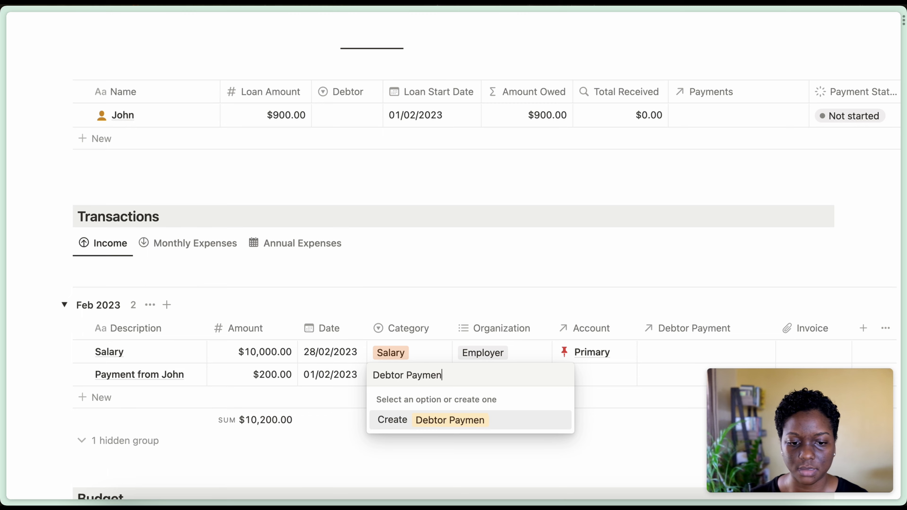
key(Return)
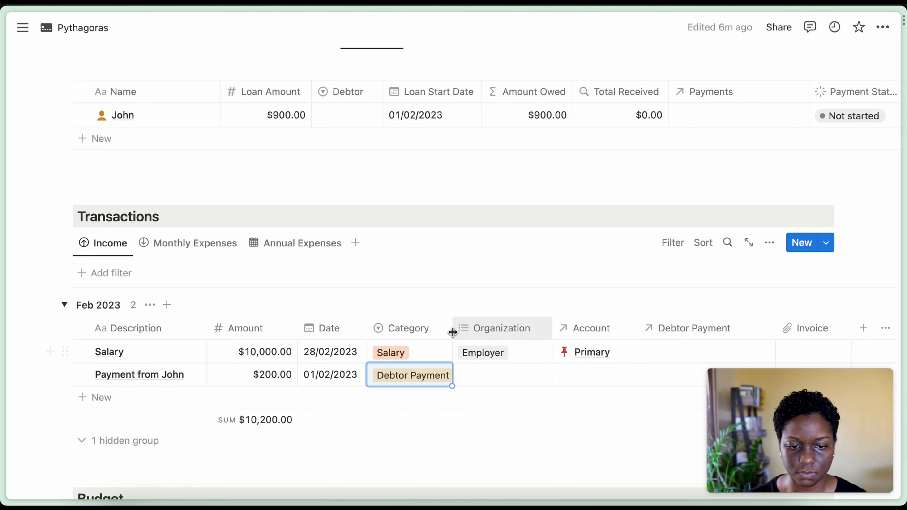
drag(451, 330, 457, 331)
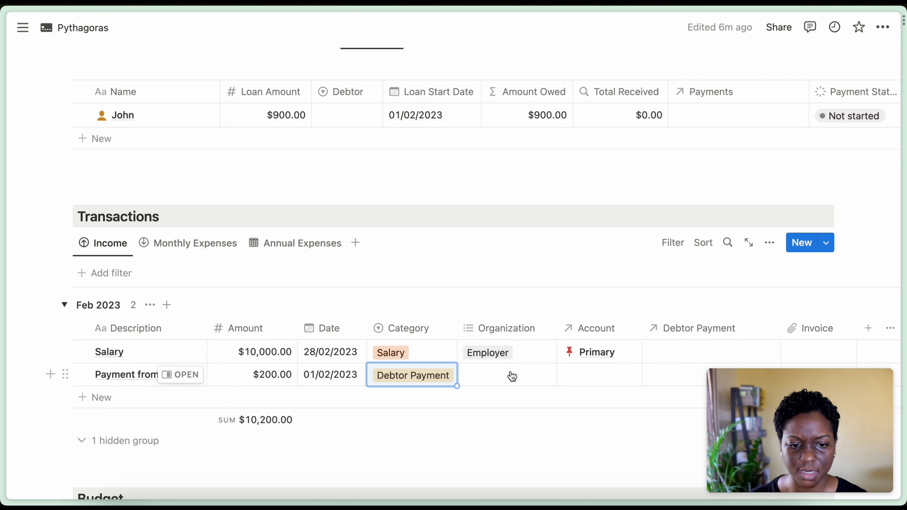
- Link the debtor's payment entry to the Primary account
click(593, 379)
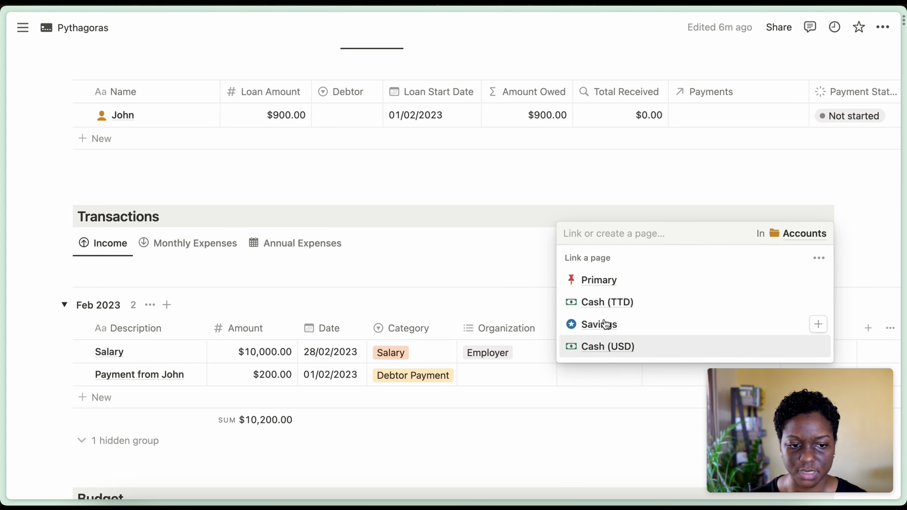
click(638, 286)
click(528, 266)
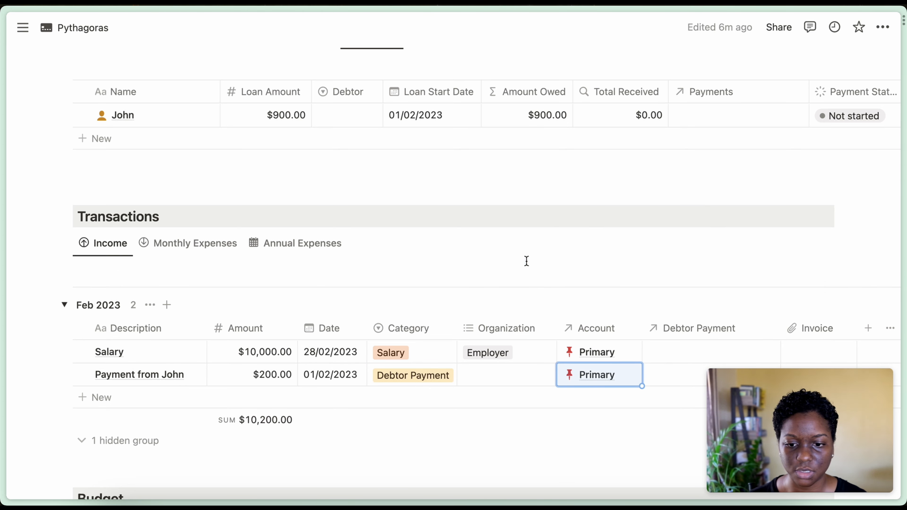
- Show the Accounts view to check the Primary account's balance against the recorded income
scroll(528, 264, up, 4)
scroll(528, 266, down, 1)
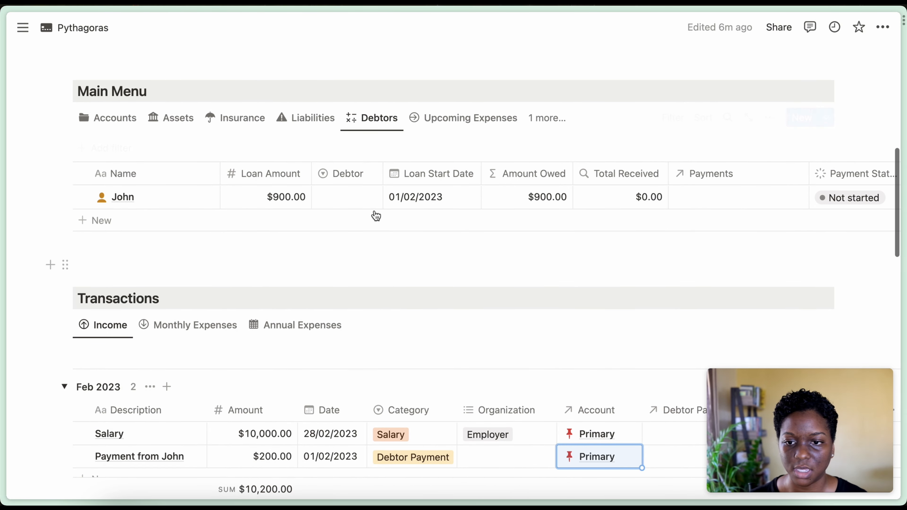
click(120, 117)
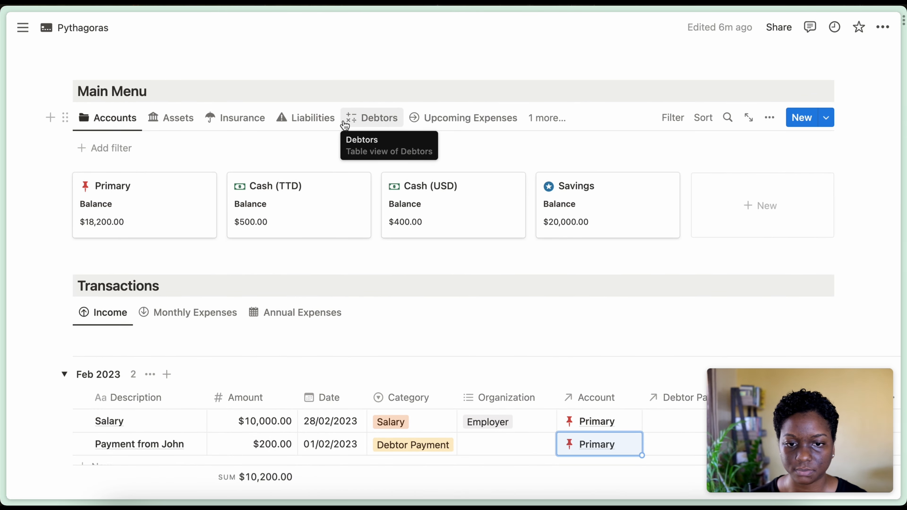
- Return to the Debtors list and examine the debtor's Amount Owed and Total Received
click(371, 118)
scroll(366, 121, down, 3)
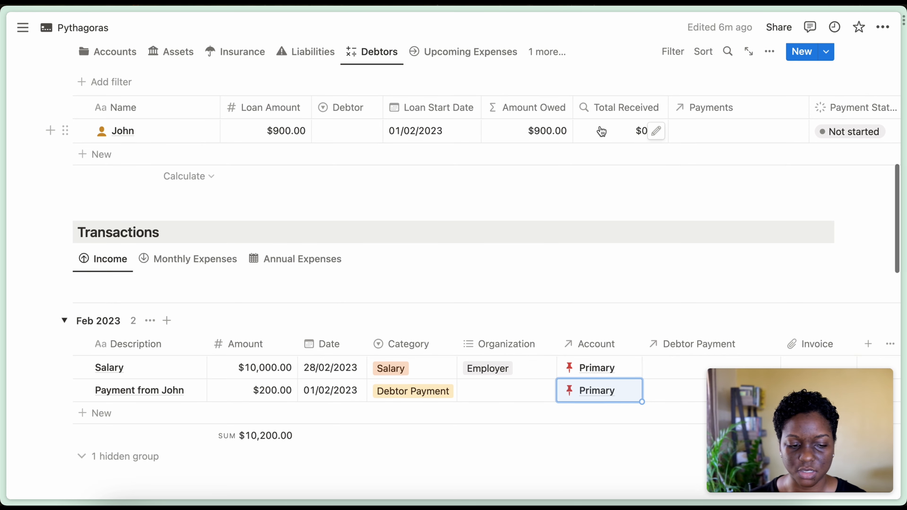
scroll(602, 132, down, 3)
scroll(602, 146, up, 3)
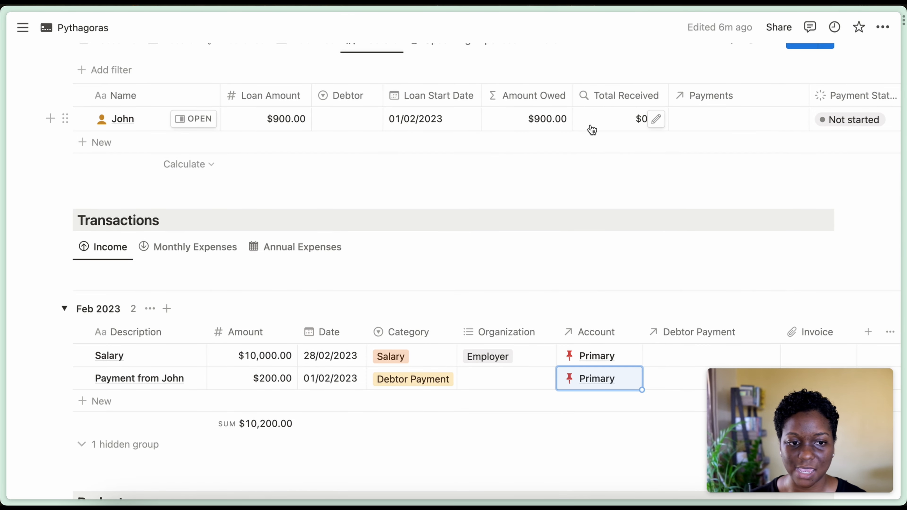
scroll(595, 131, up, 2)
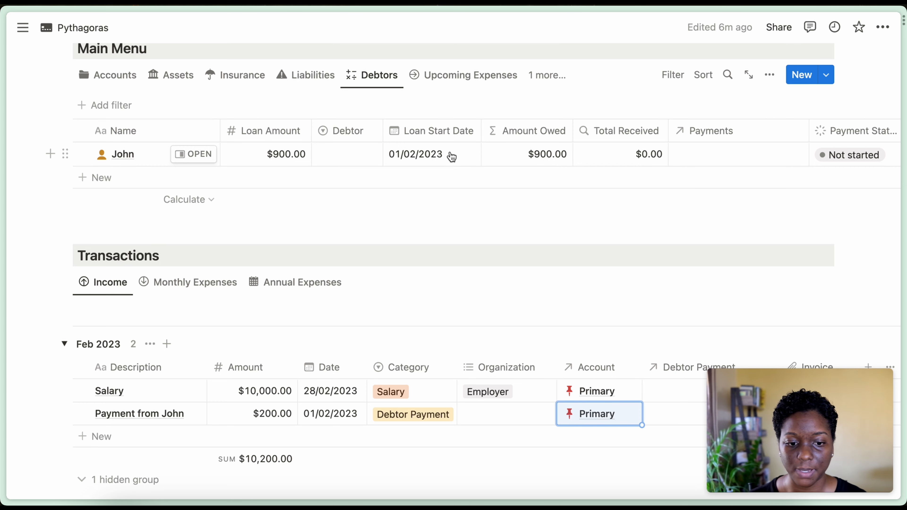
- Link the 200 debtor's payment entry to the debtor's record through its Debtor Payment property
scroll(451, 156, down, 3)
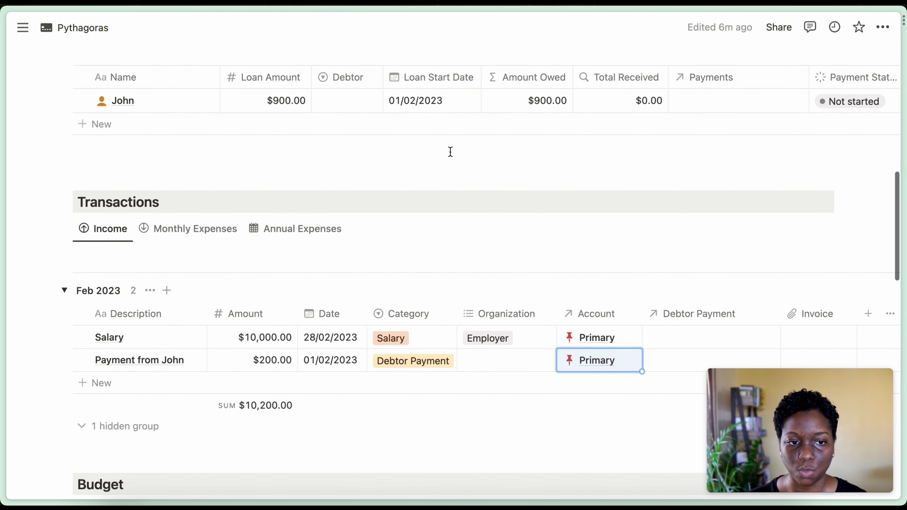
click(680, 363)
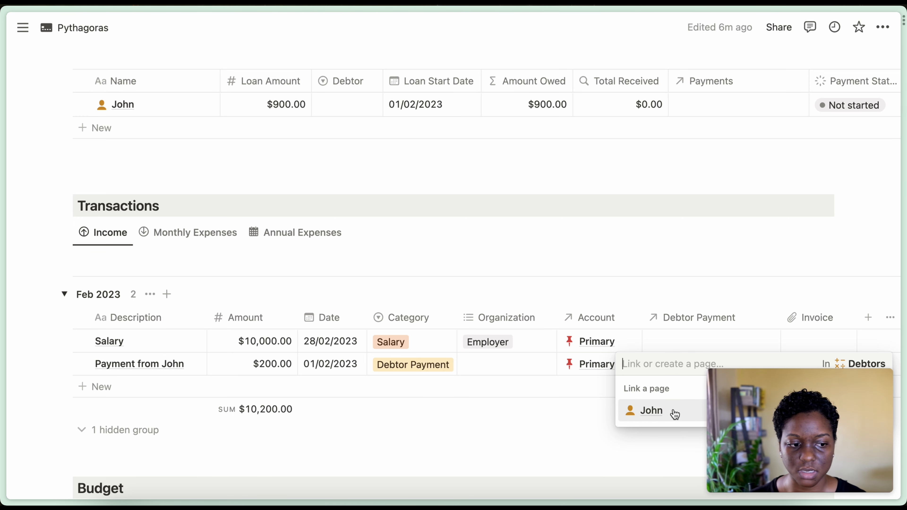
click(675, 413)
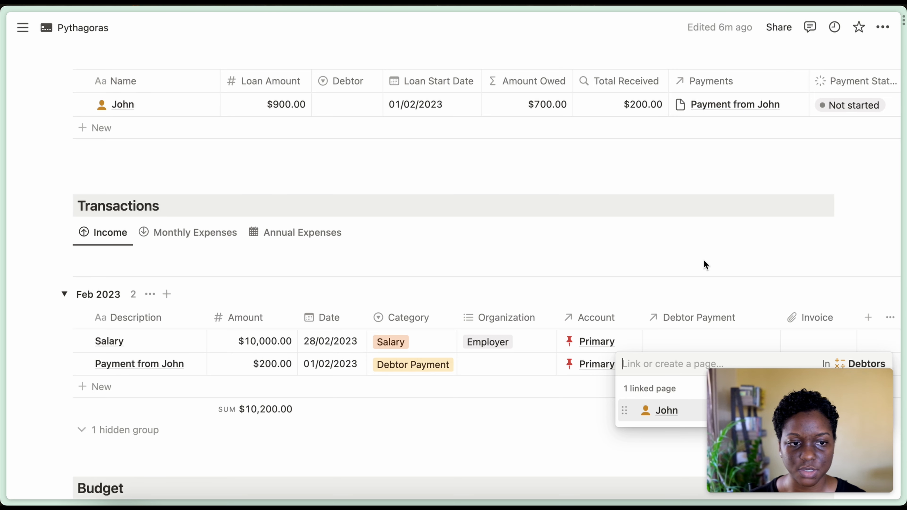
key(Escape)
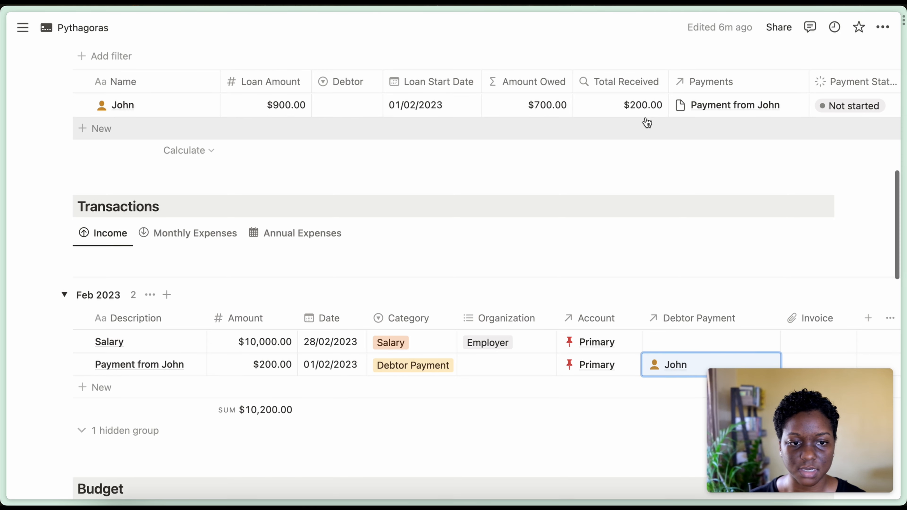
- Set the debtor's payment status to In progress in the Debtors list
scroll(647, 122, up, 2)
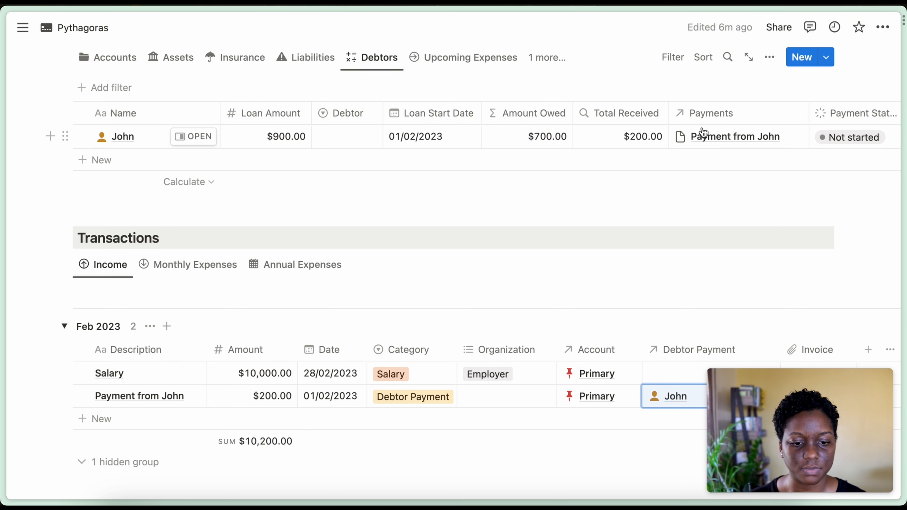
scroll(712, 139, right, 3)
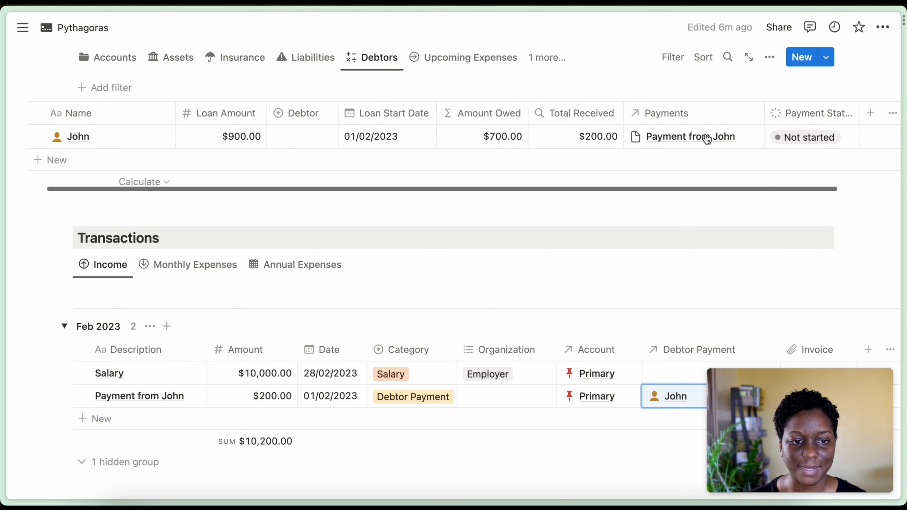
click(813, 143)
click(798, 233)
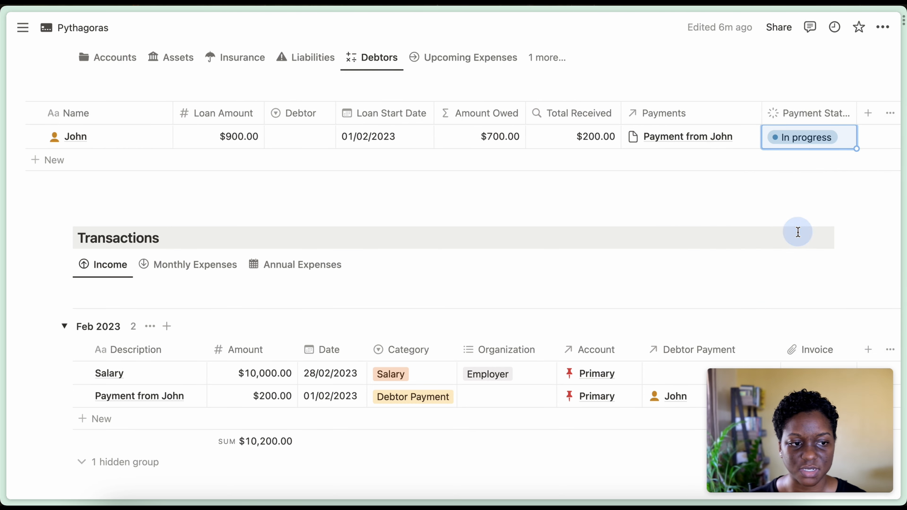
scroll(747, 158, left, 3)
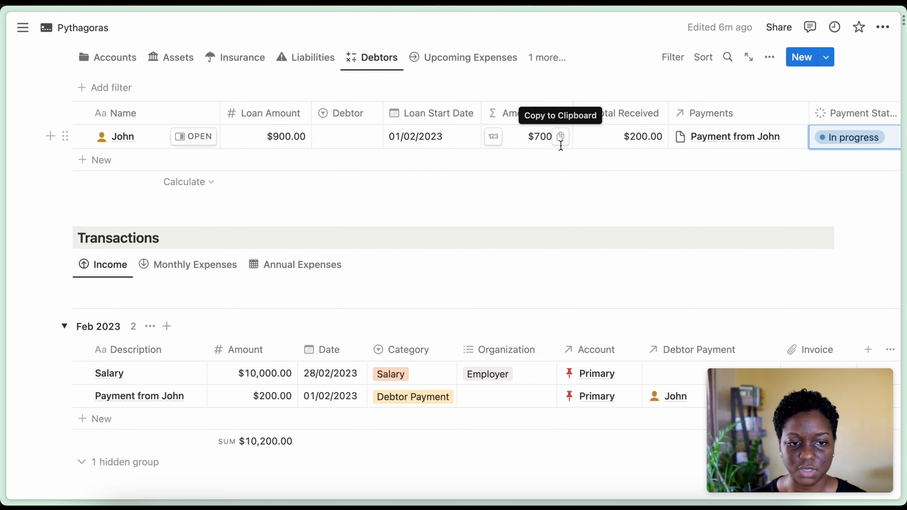
- Add a new entry to the Monthly Expenses transactions titled "Eating out at Flow Cafe"
scroll(584, 183, down, 4)
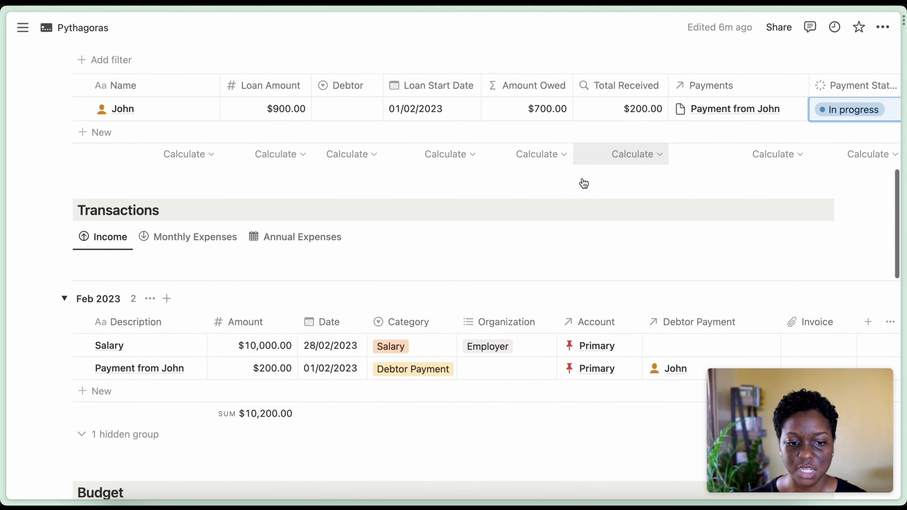
scroll(584, 184, down, 4)
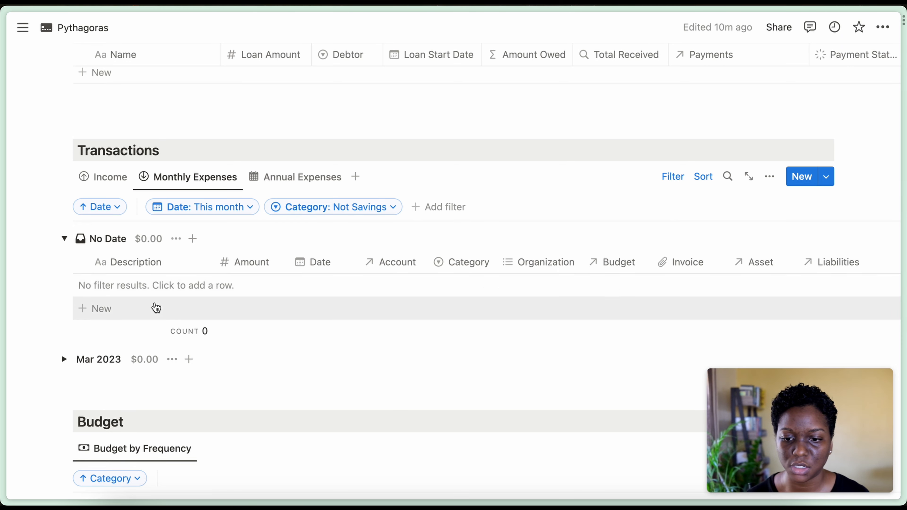
click(160, 308)
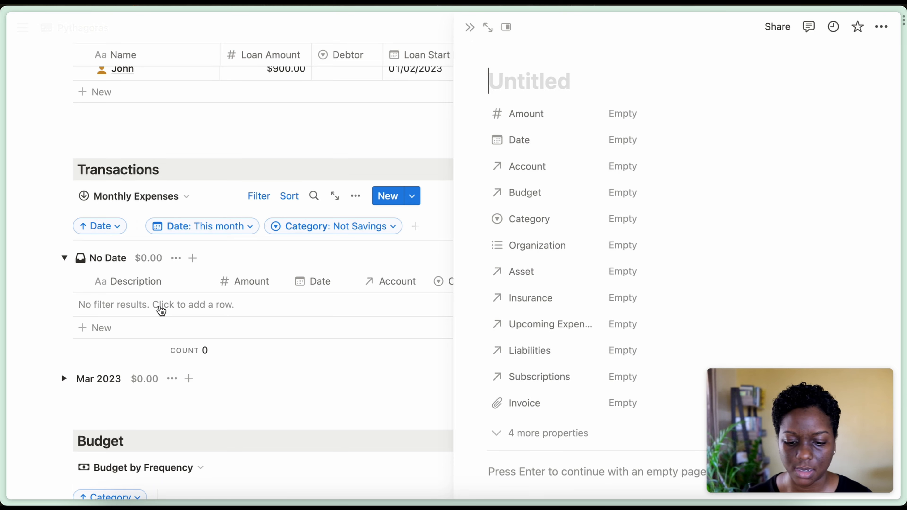
text(Eating)
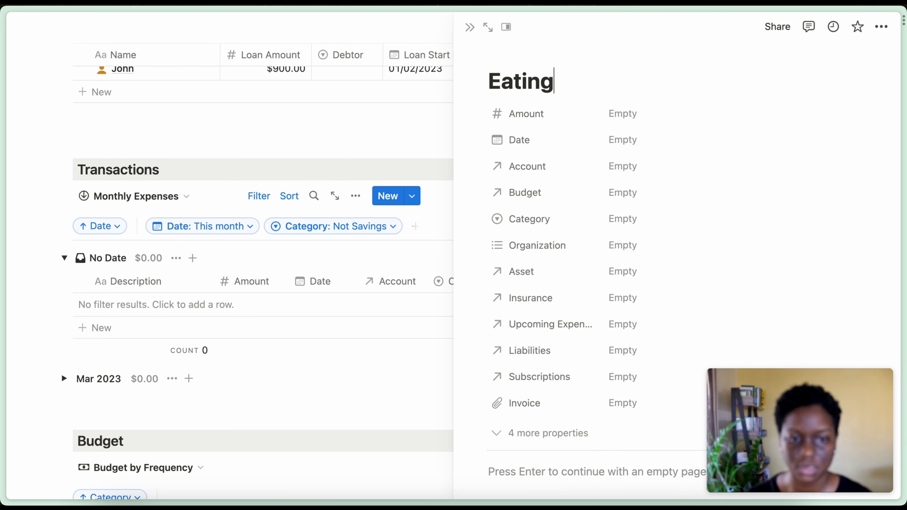
text( out )
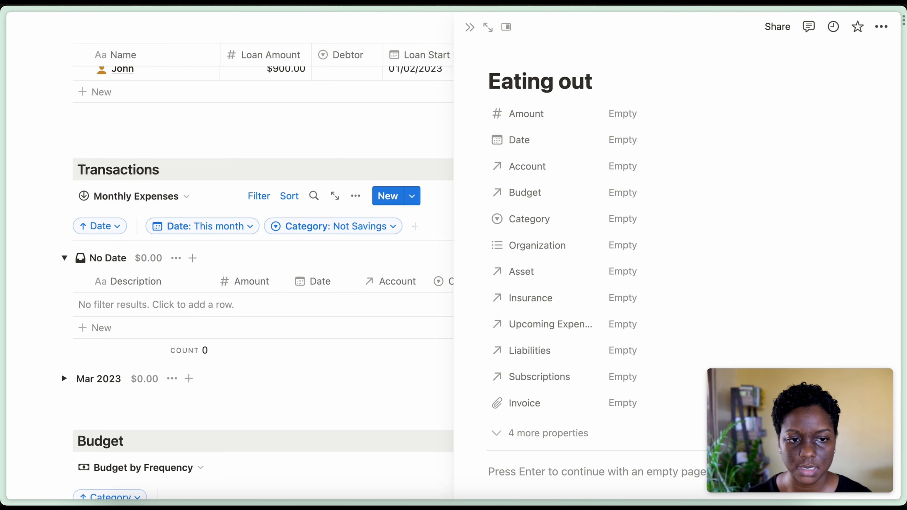
text(at Flow Cafe)
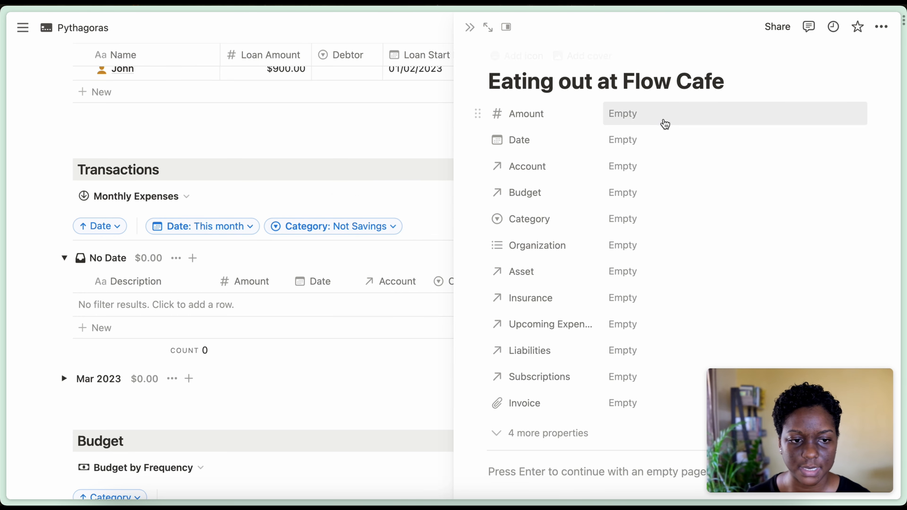
- Give the Flow Cafe expense an amount of 30.00 and the date 06/03/2023, and close its page
click(663, 118)
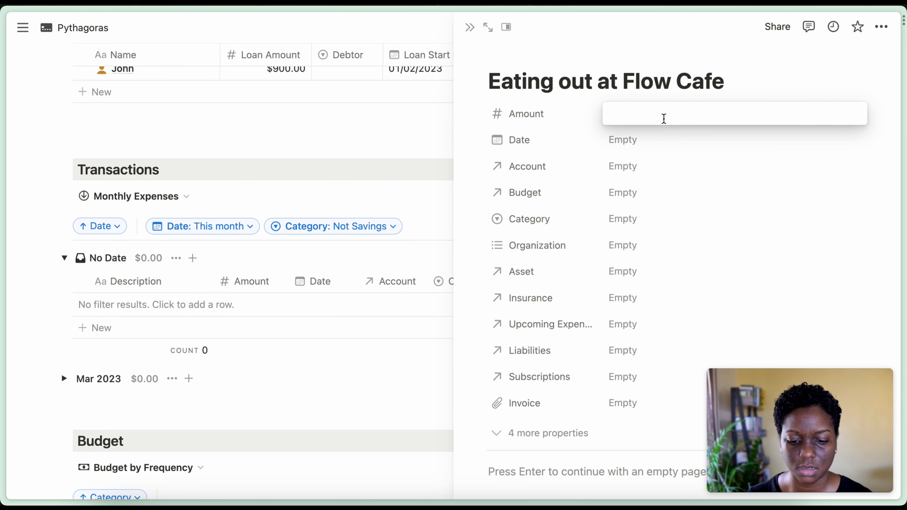
text(30)
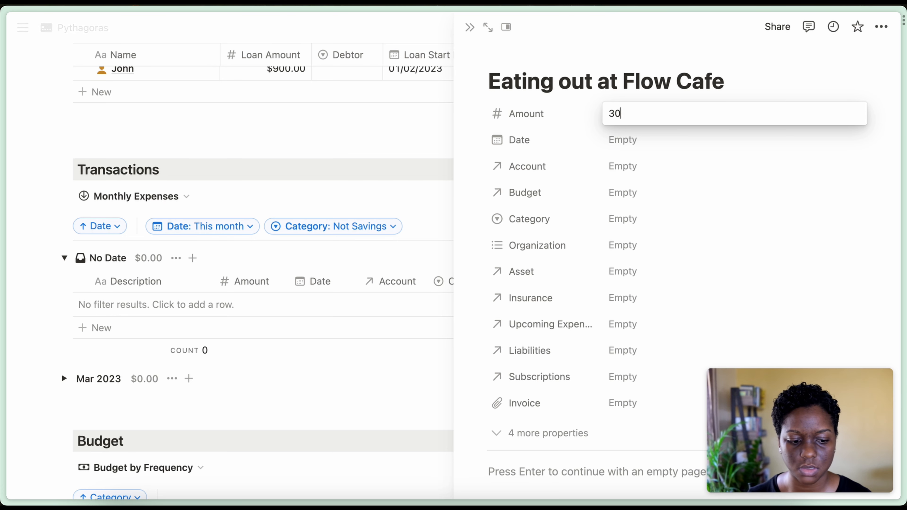
text(.00)
key(Return)
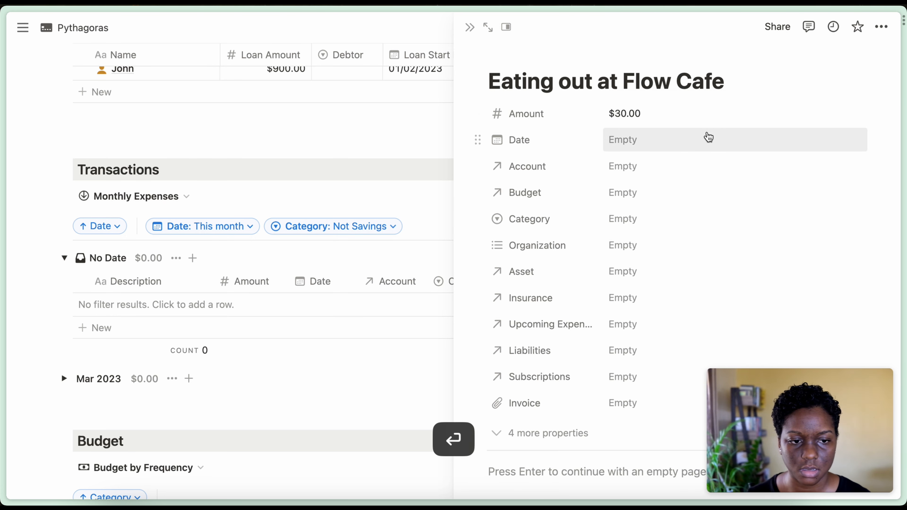
click(706, 137)
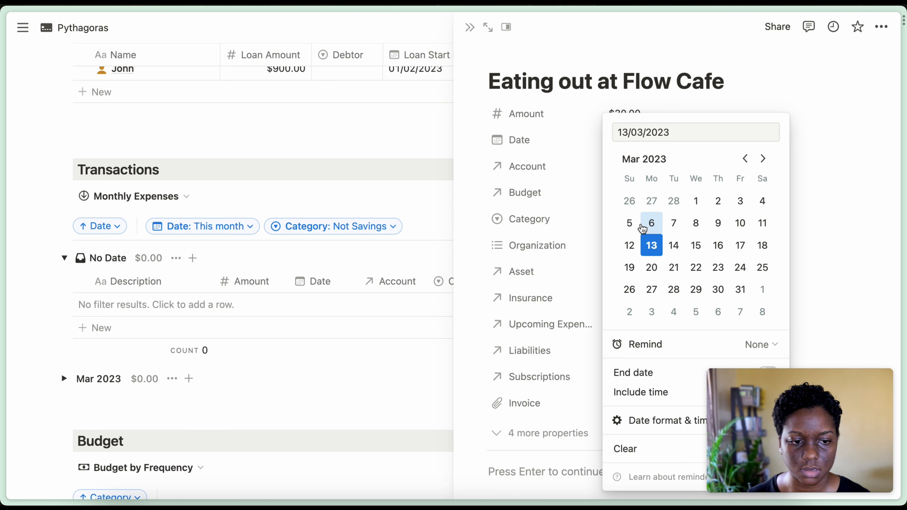
click(651, 223)
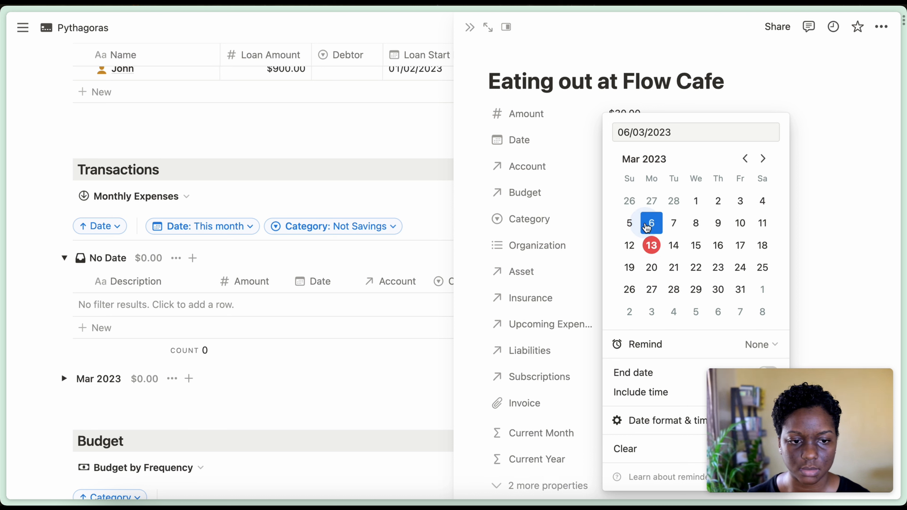
click(676, 114)
click(469, 27)
- Expand the Mar 2023 group of the monthly expenses and hide the No Date group
scroll(483, 255, down, 3)
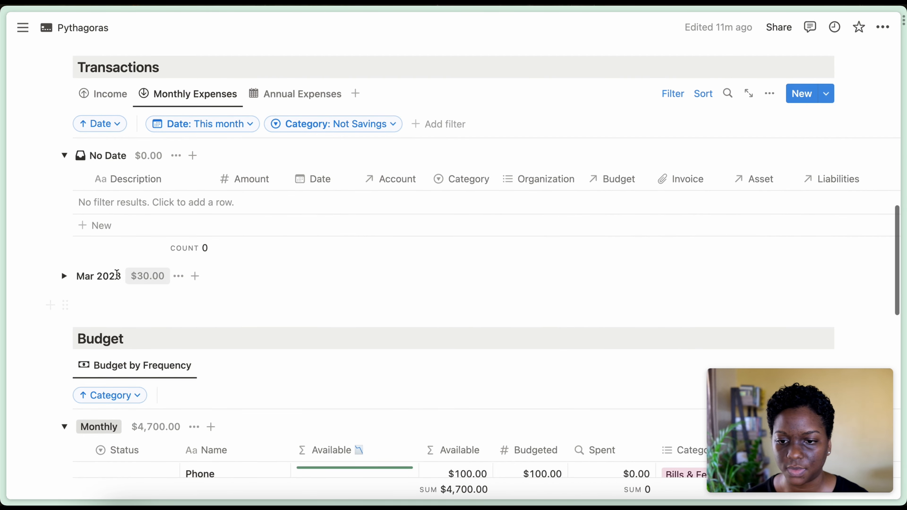
click(65, 276)
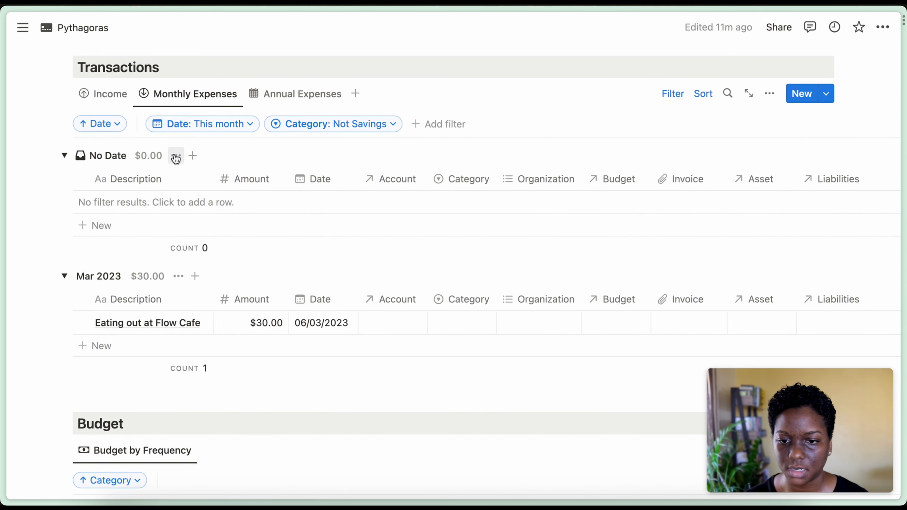
click(176, 157)
click(175, 177)
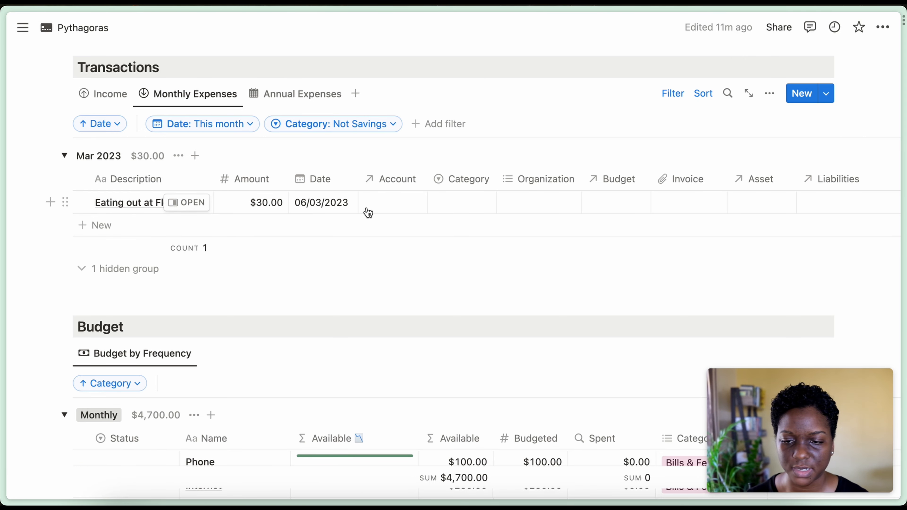
- Show the Accounts view and link the Flow Cafe expense to the Primary account
scroll(368, 212, up, 5)
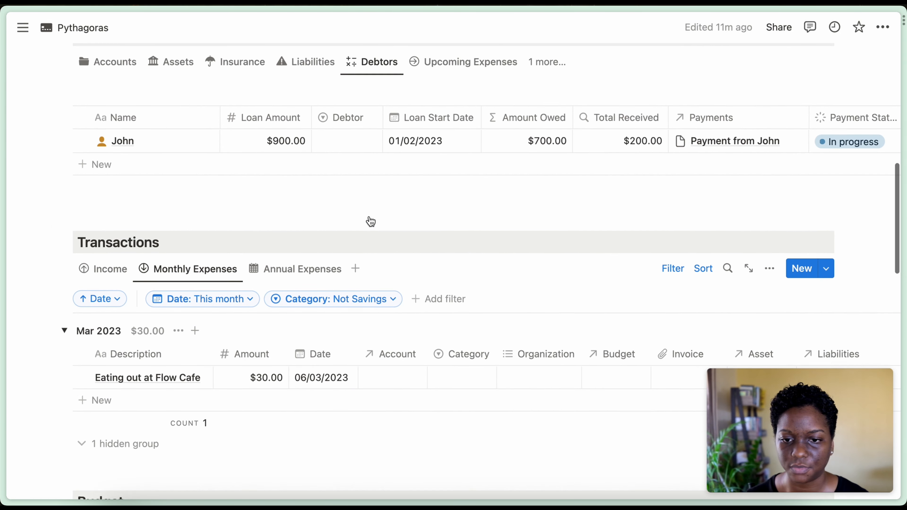
scroll(368, 215, up, 1)
click(130, 91)
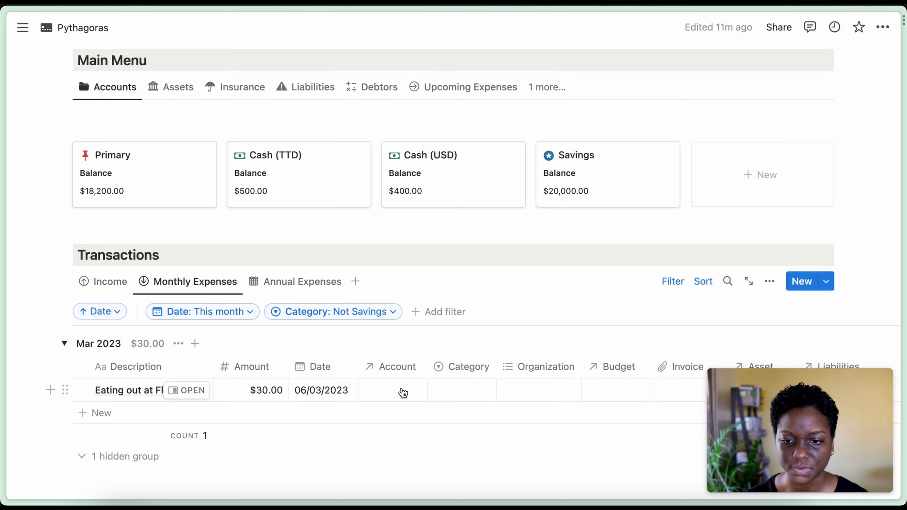
click(403, 393)
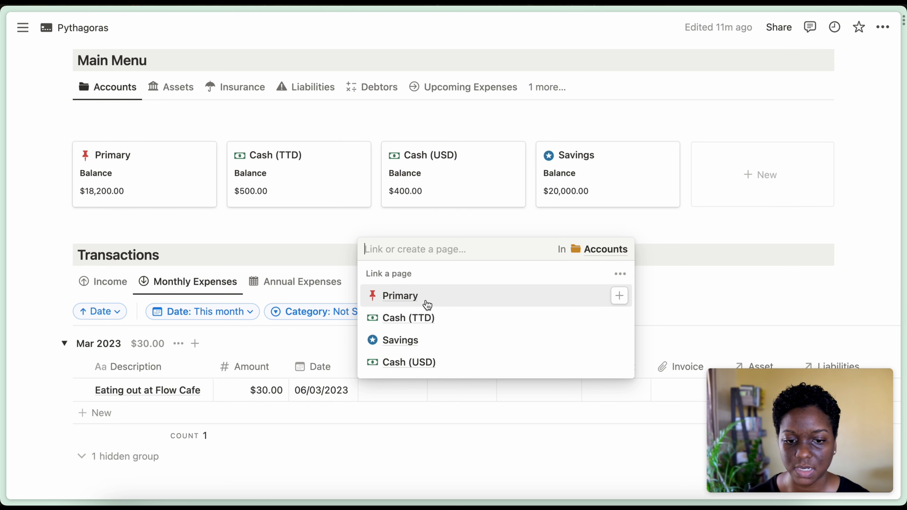
click(427, 304)
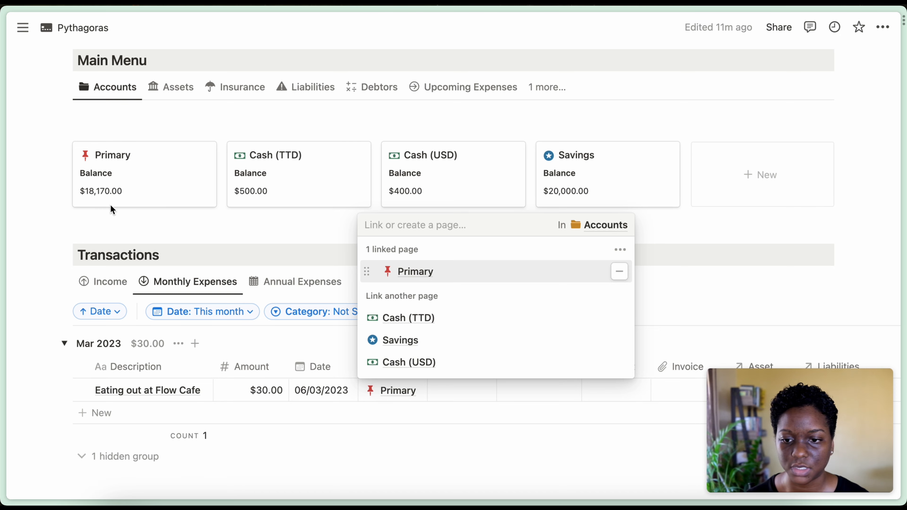
click(281, 235)
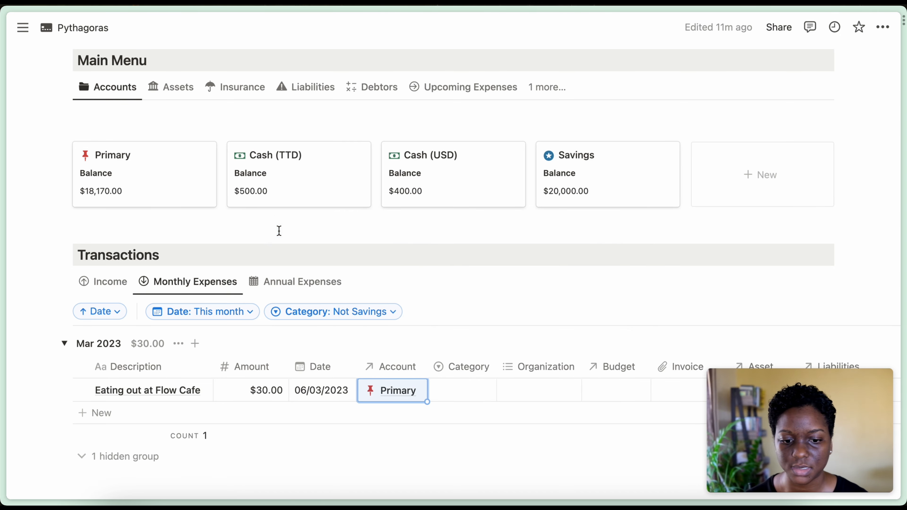
- Assign the Food & Drink category to the Flow Cafe expense and widen the Category column to fit it
scroll(467, 403, down, 2)
click(469, 349)
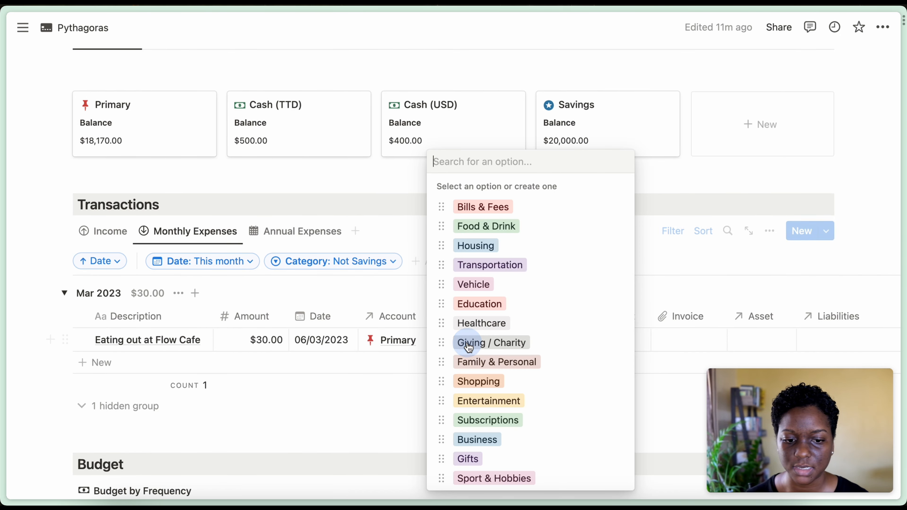
click(524, 227)
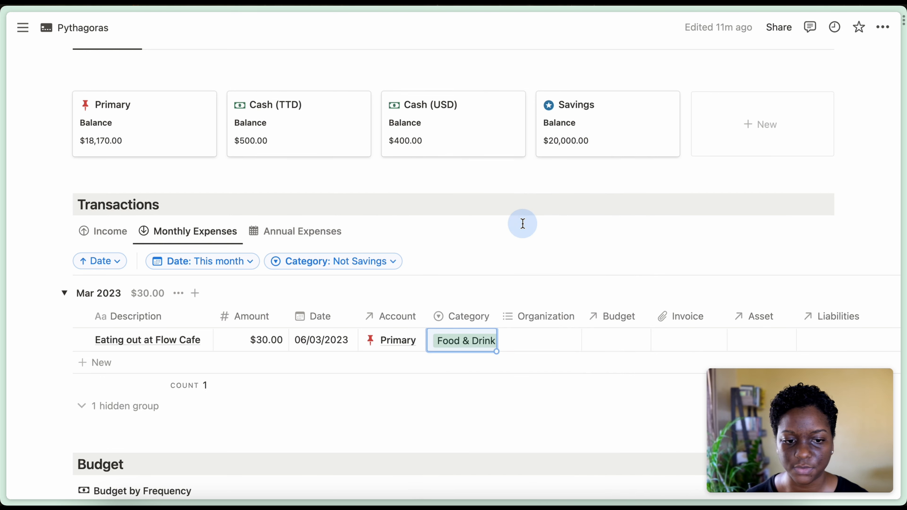
drag(497, 320, 504, 321)
- Create the organization Flow Cafe and assign it to the Eating out at Flow Cafe expense
click(532, 344)
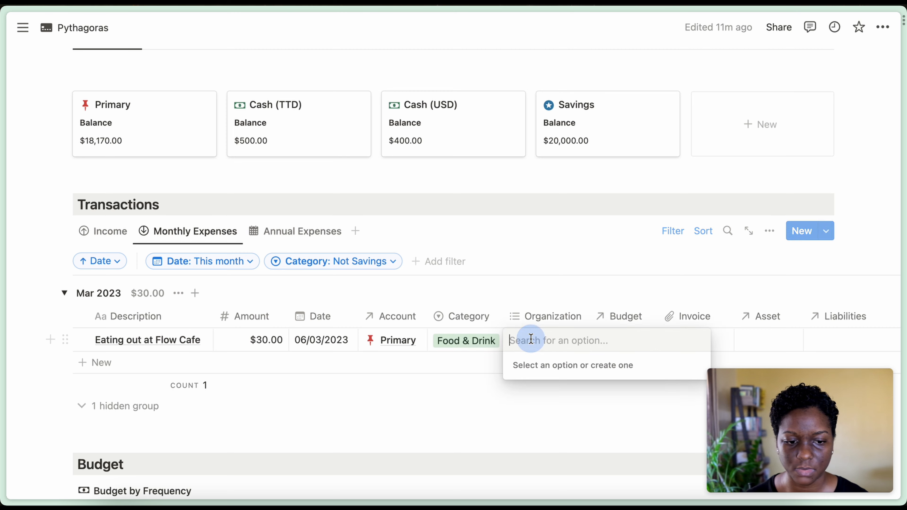
text(Flow)
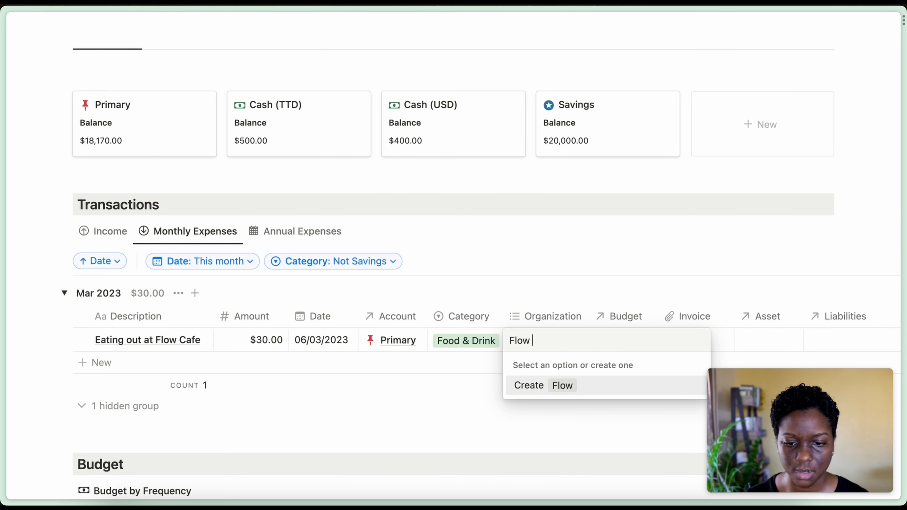
text( Cafe)
key(Return)
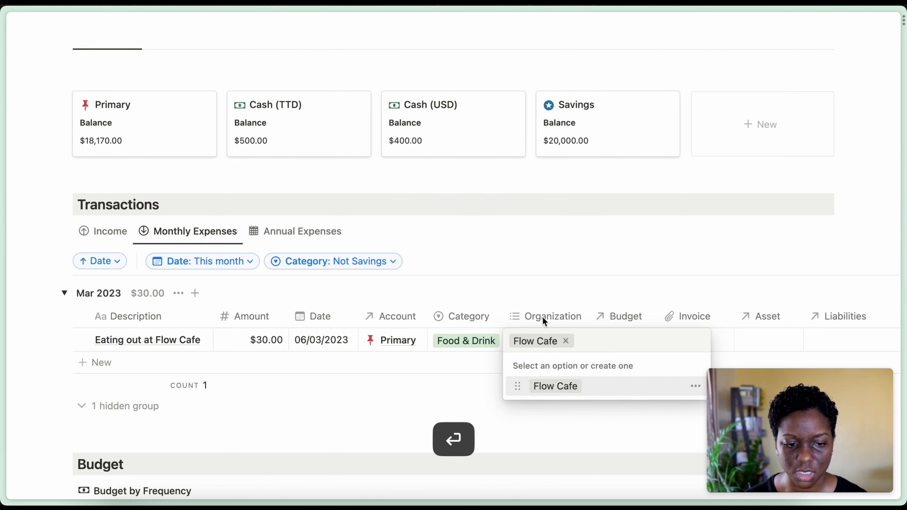
click(629, 286)
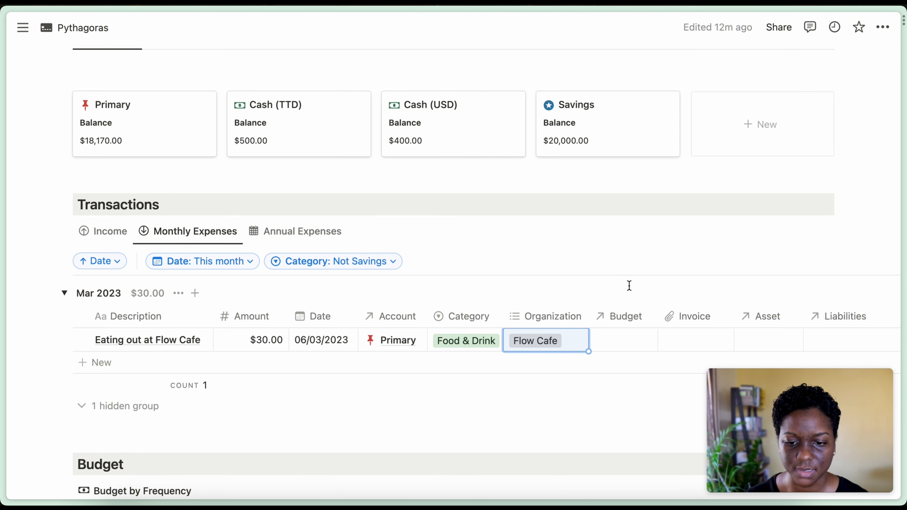
- Link the Flow Cafe expense to the Eating Out item of the budget
scroll(629, 286, down, 1)
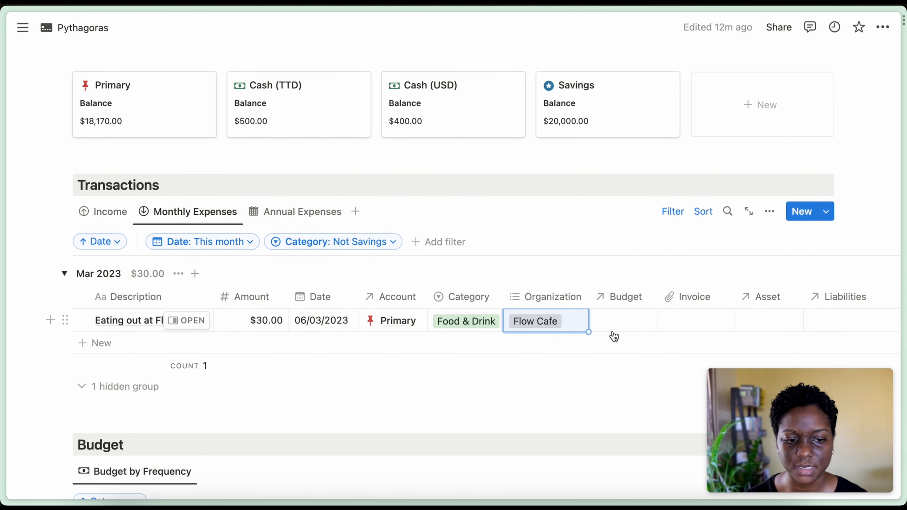
scroll(618, 331, down, 6)
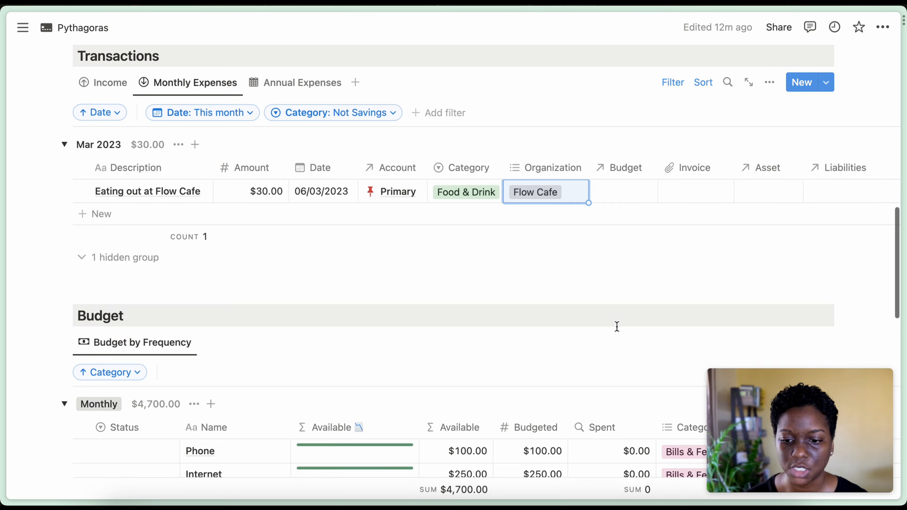
scroll(616, 326, down, 4)
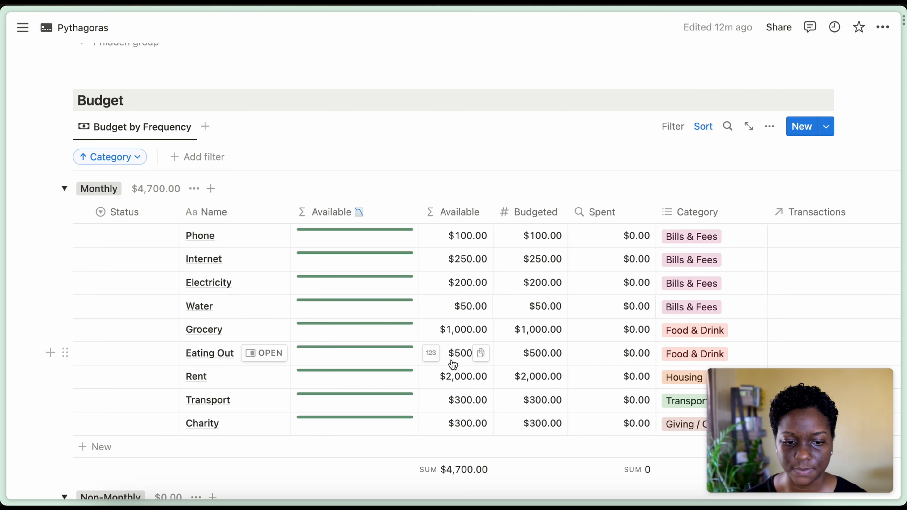
scroll(450, 364, up, 9)
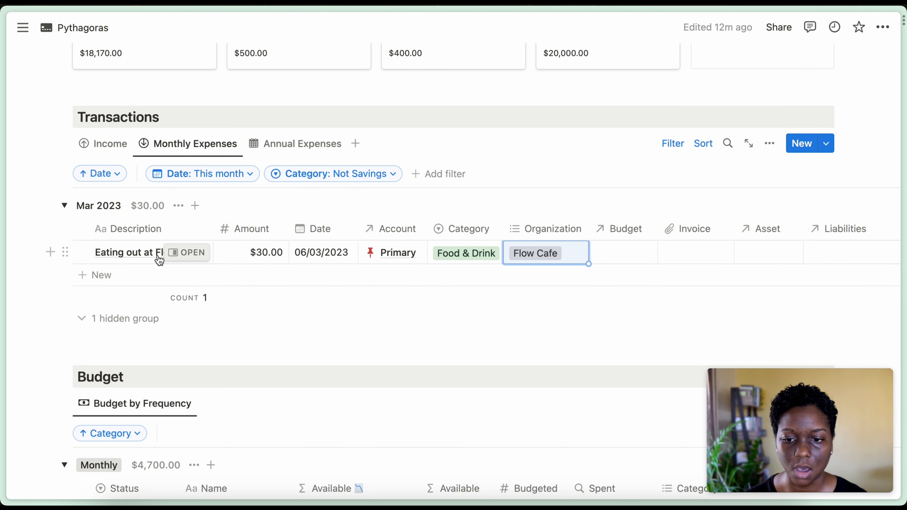
click(638, 261)
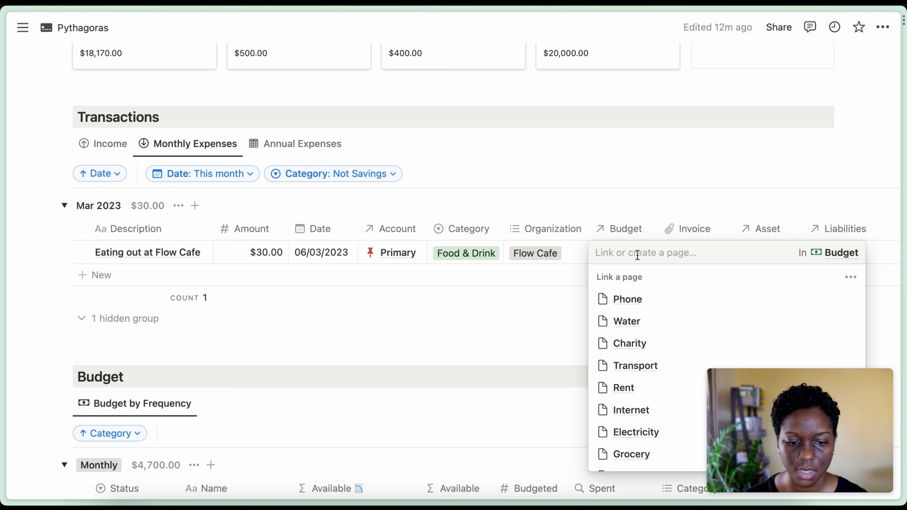
text(eat)
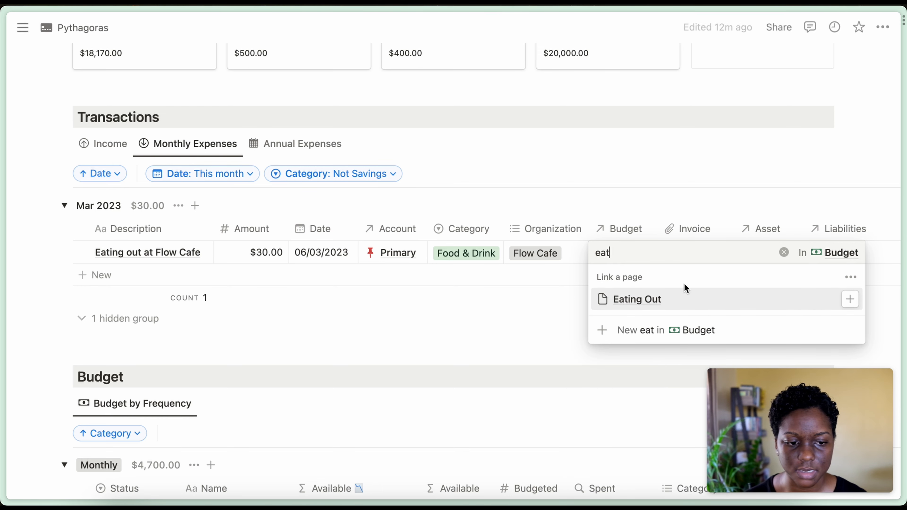
click(688, 299)
key(Escape)
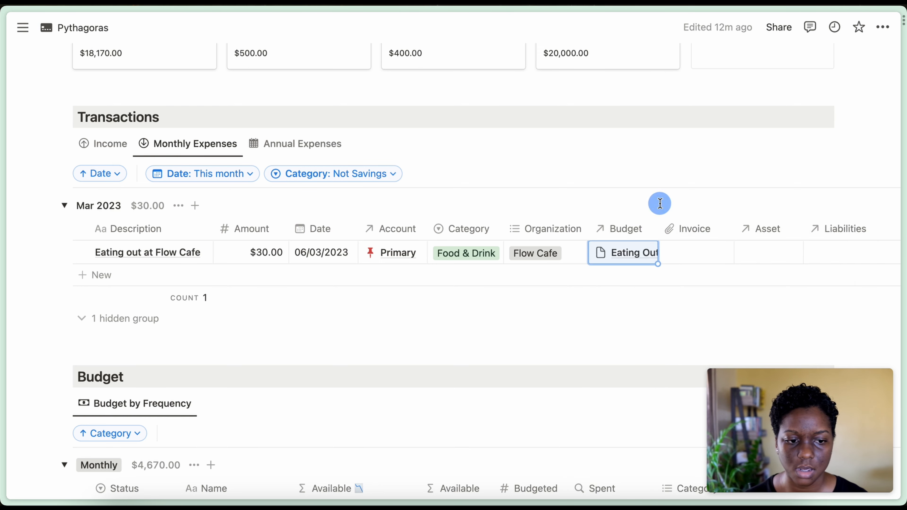
- Set the status of all monthly budget items, from Phone down to Charity, to Budgeted
scroll(659, 203, down, 2)
scroll(660, 203, down, 10)
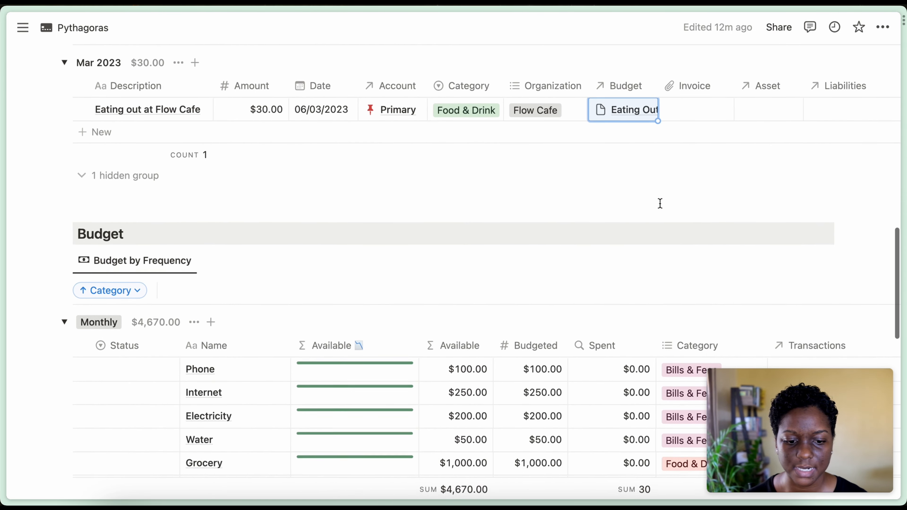
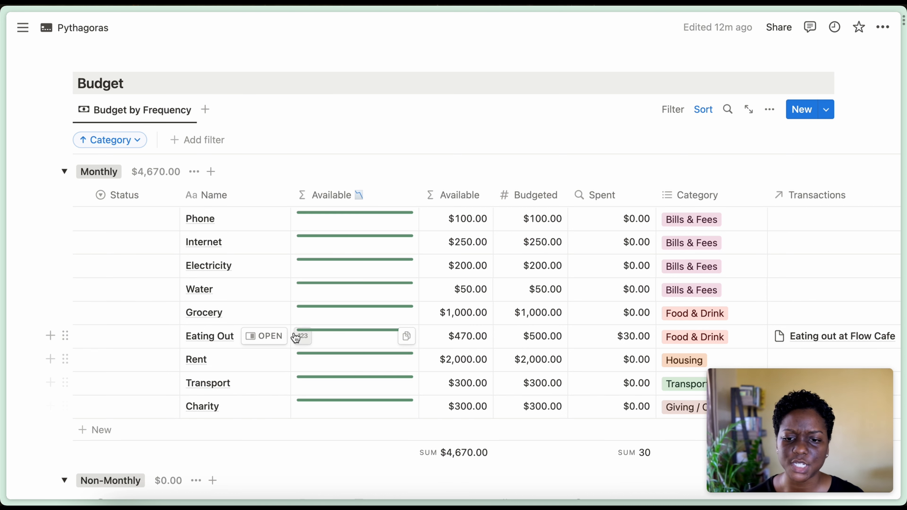
click(135, 218)
click(161, 283)
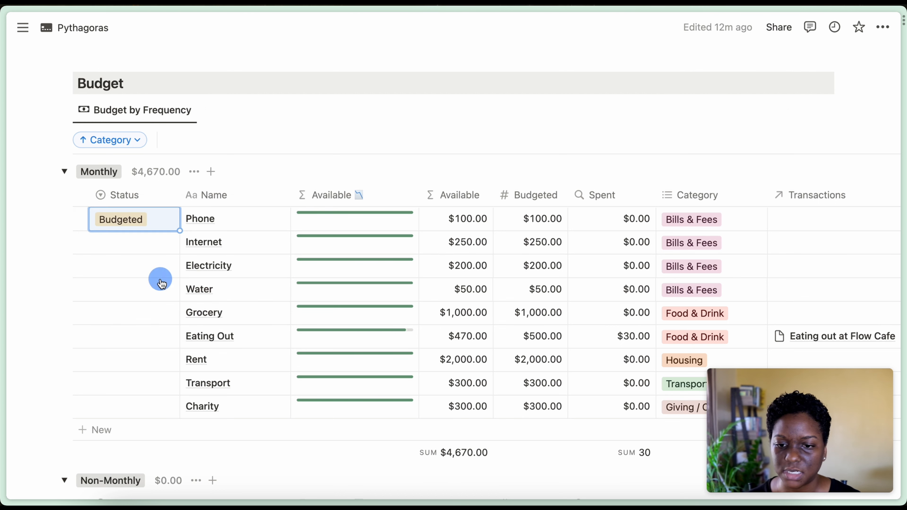
drag(179, 231, 169, 404)
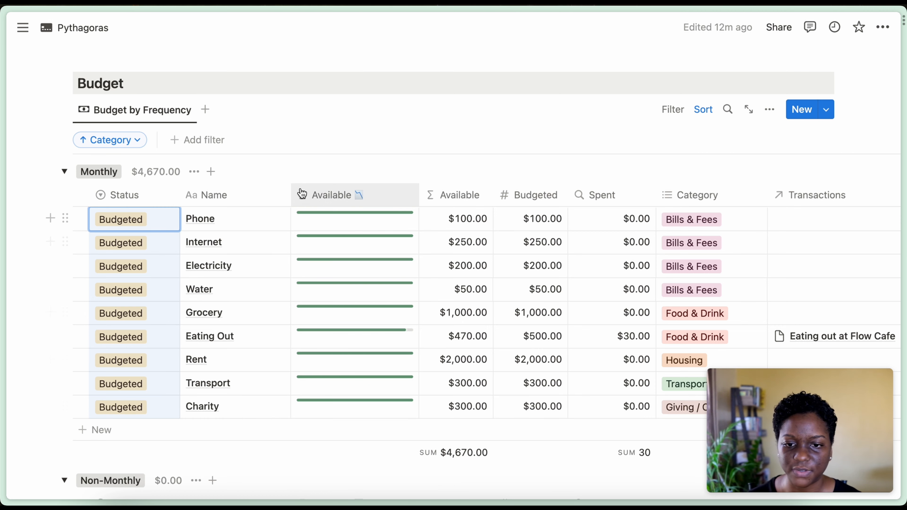
click(306, 168)
click(306, 167)
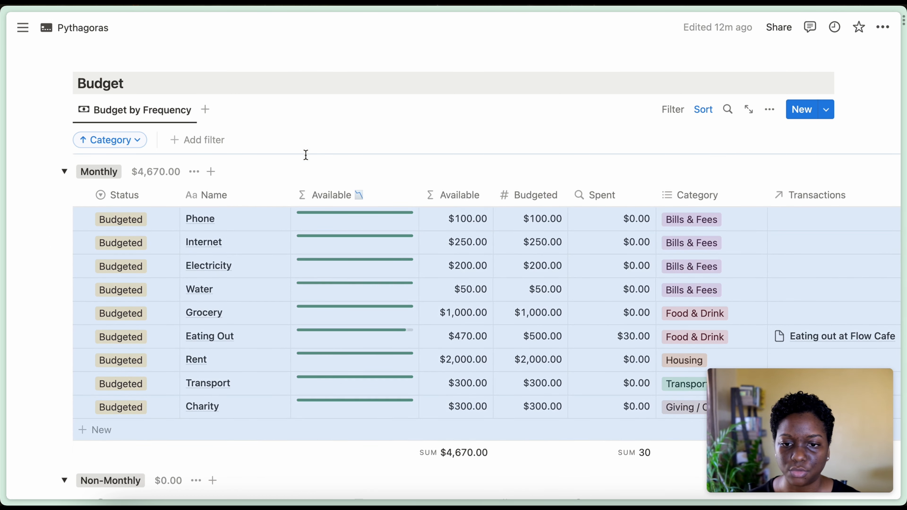
click(305, 92)
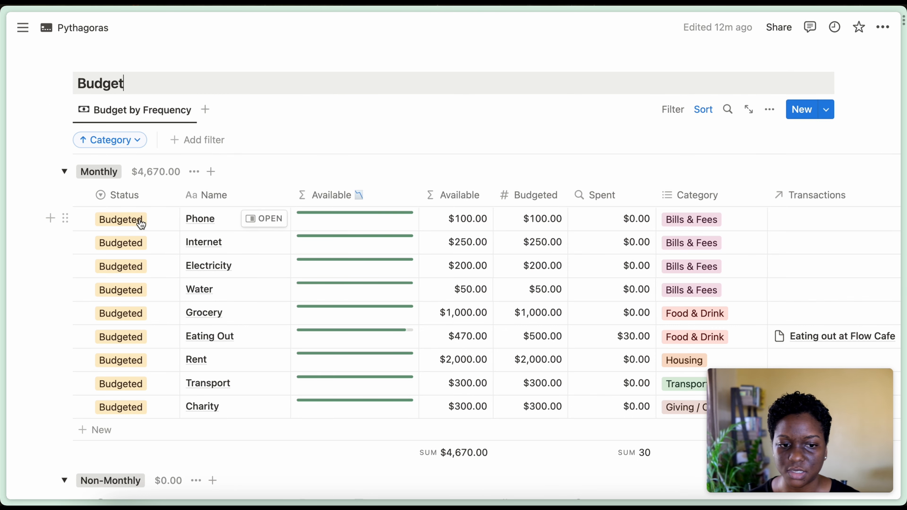
- Add a Phone bill expense of 100 to the Mar 2023 group of the monthly expenses
scroll(141, 222, up, 8)
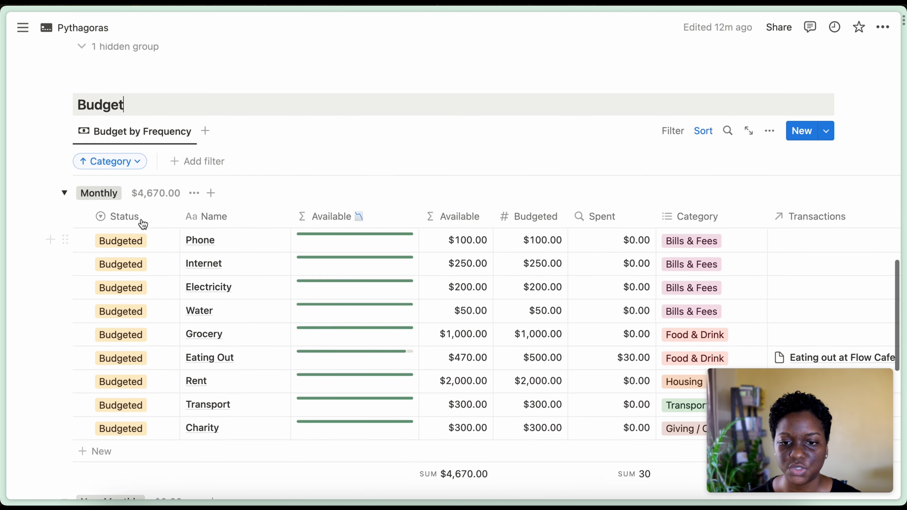
scroll(148, 255, down, 2)
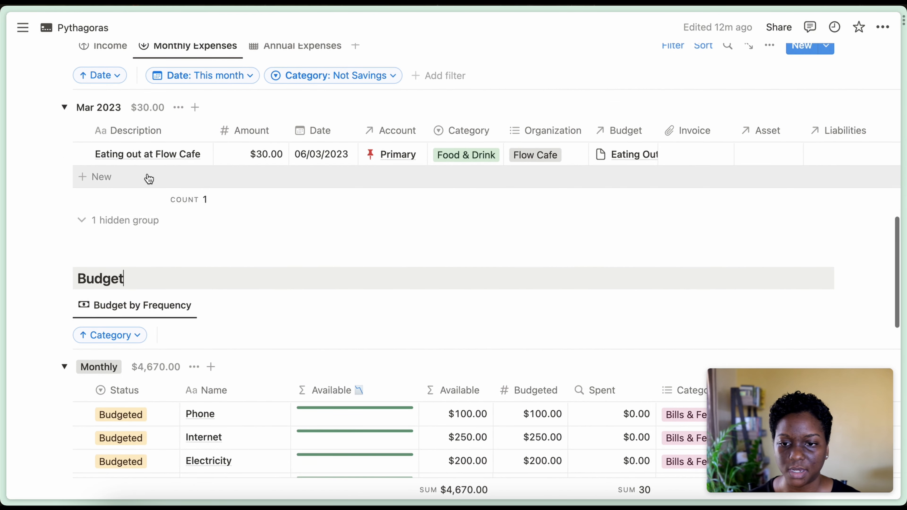
click(147, 177)
text(Phone bill)
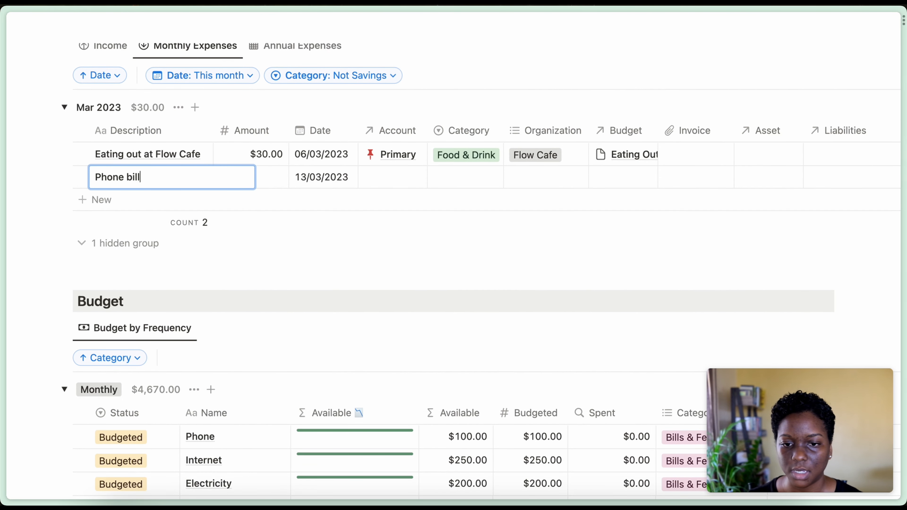
key(Tab)
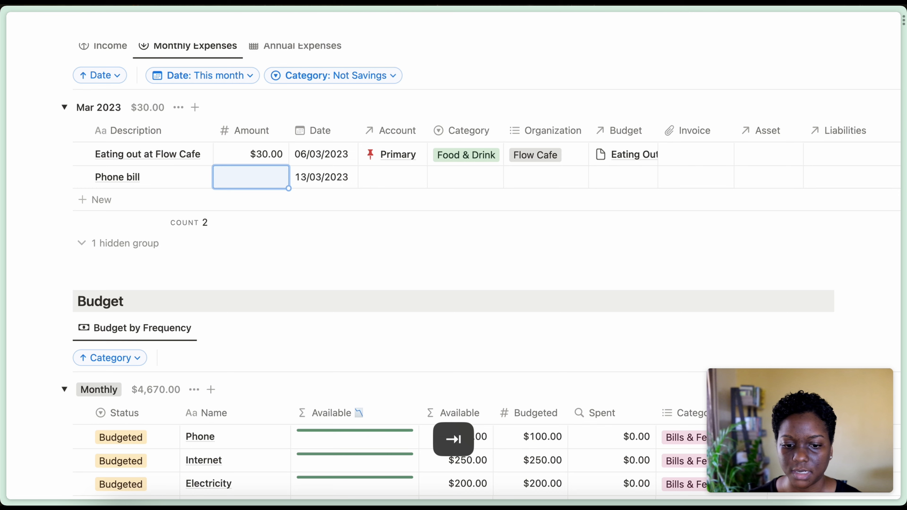
text(100)
key(Tab)
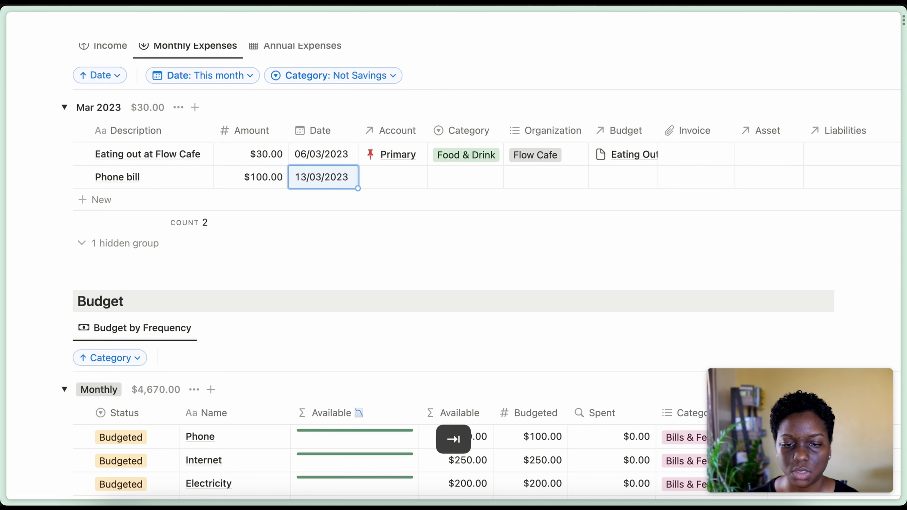
- Link the Phone bill expense to the Primary account and assign it the Bills & Fees category
click(396, 181)
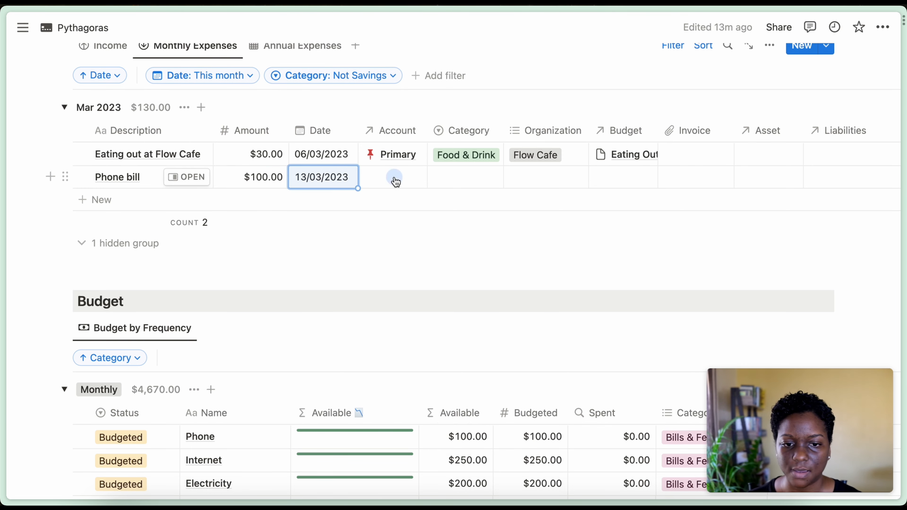
click(432, 224)
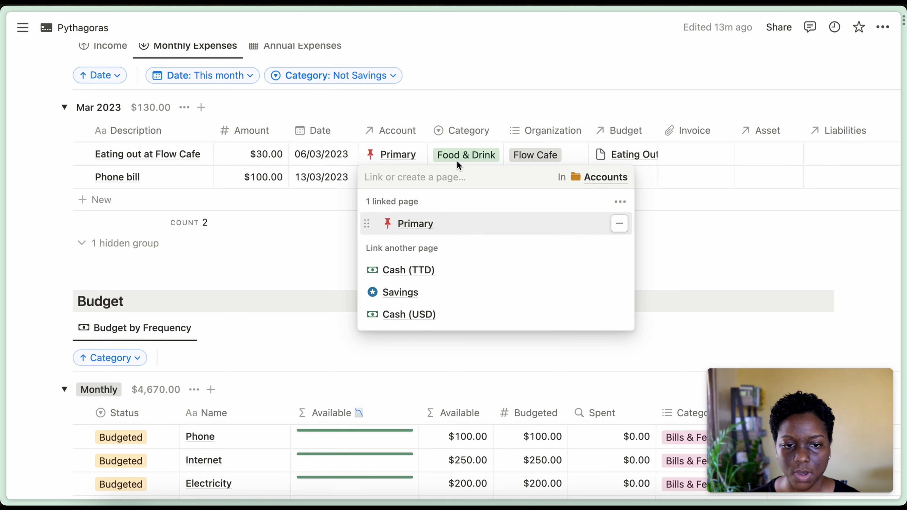
key(Escape)
click(457, 180)
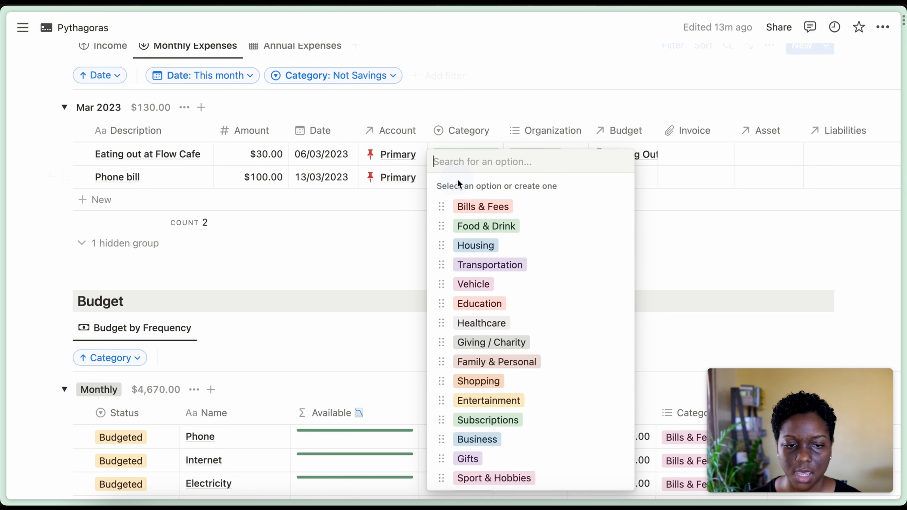
click(482, 206)
- Assign a new organization named Flow to the Phone bill expense and link it to the Phone budget item
click(535, 180)
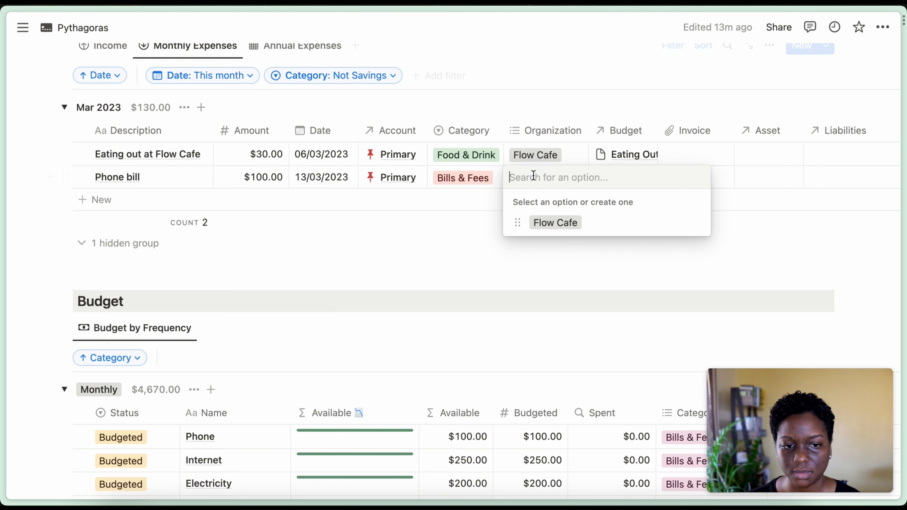
text(Flow)
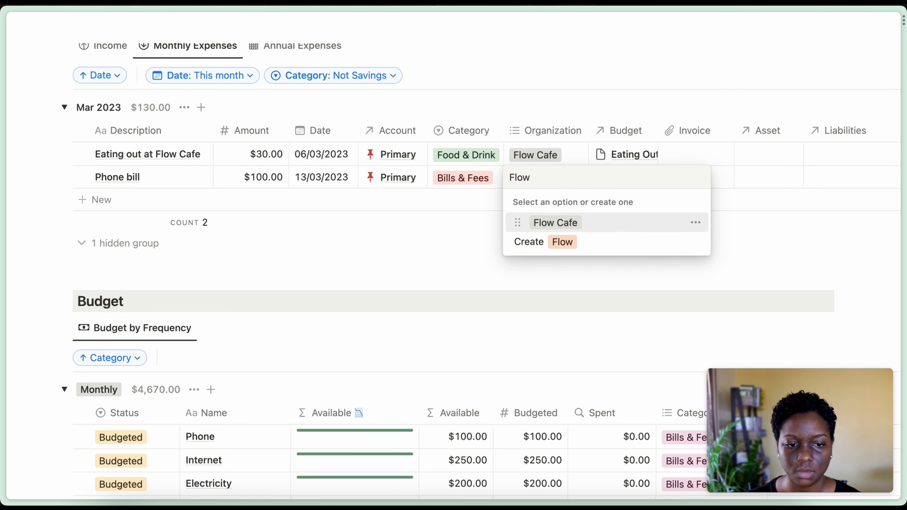
click(568, 246)
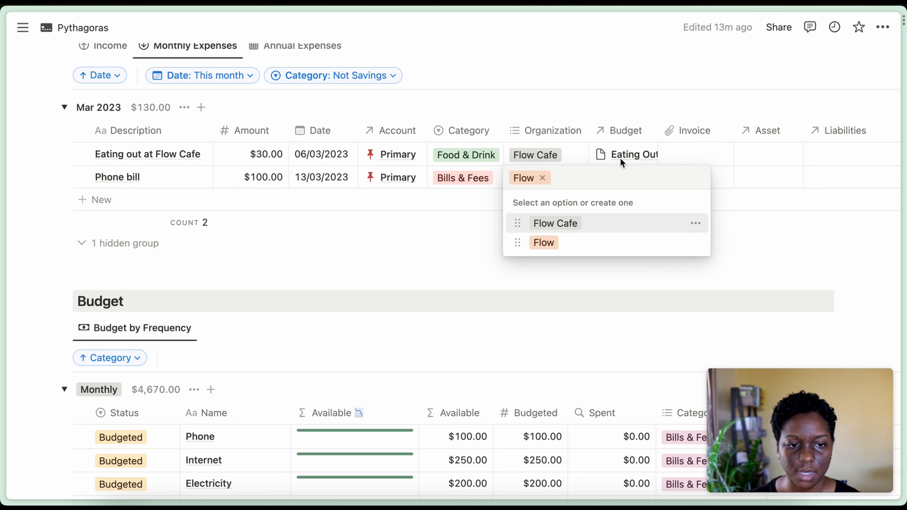
key(Escape)
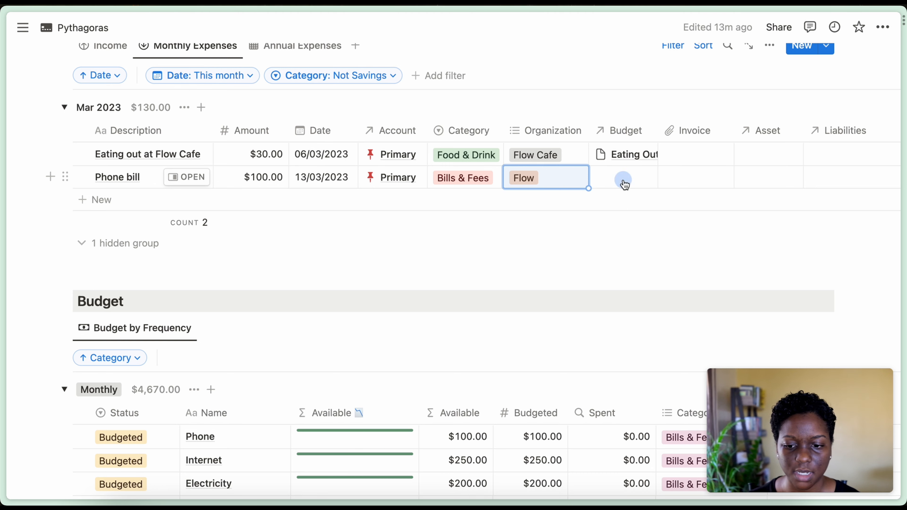
click(623, 180)
click(657, 227)
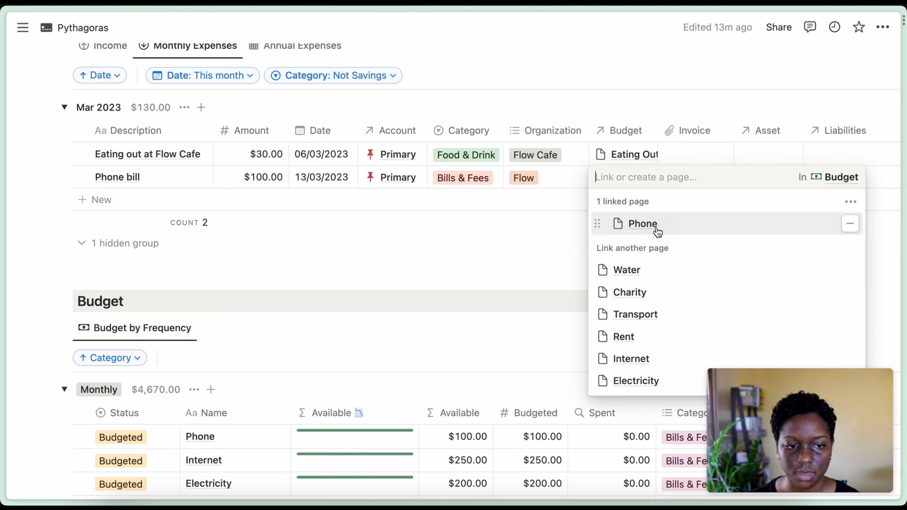
click(542, 239)
- Set the status of the Phone item in the monthly budget to Paid and return to the transactions
scroll(543, 239, down, 5)
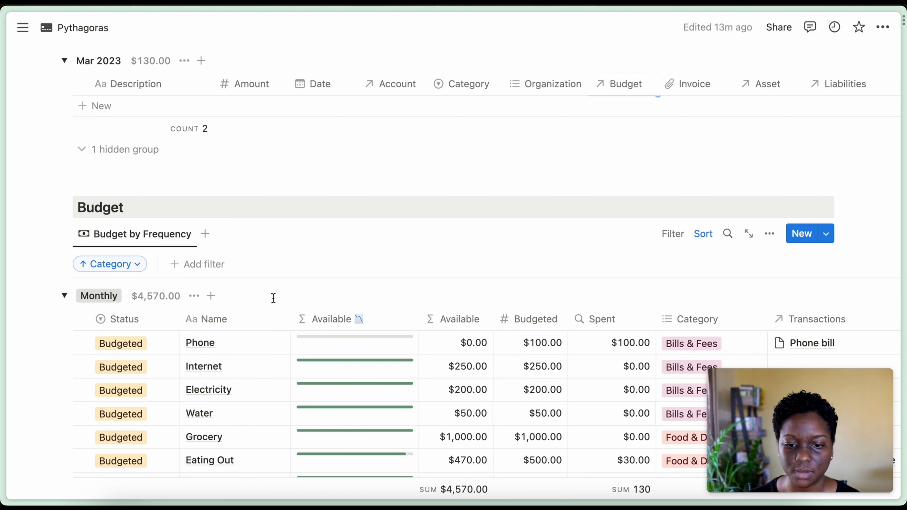
mouse_move(275, 348)
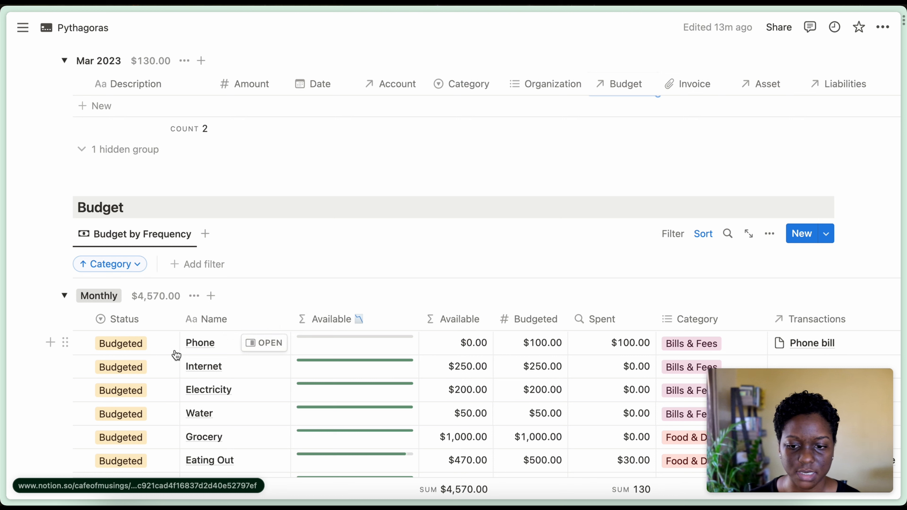
click(155, 350)
click(164, 392)
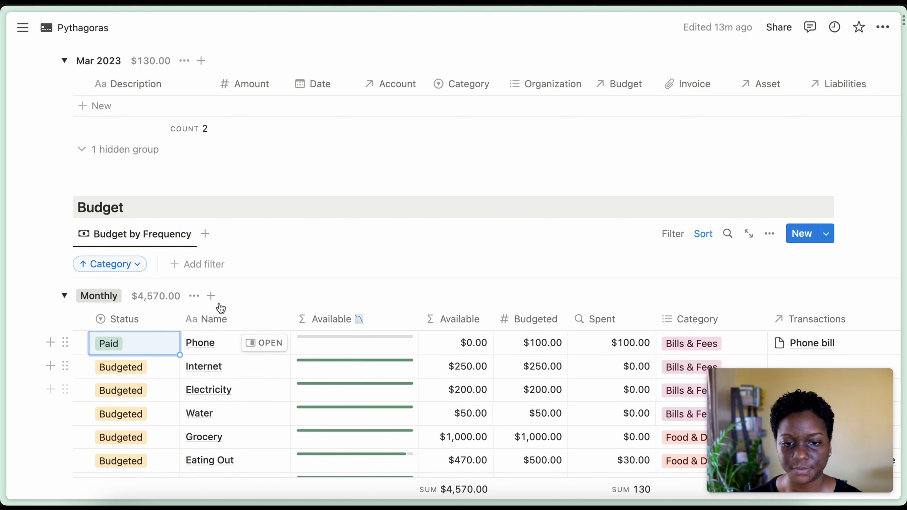
scroll(314, 233, up, 4)
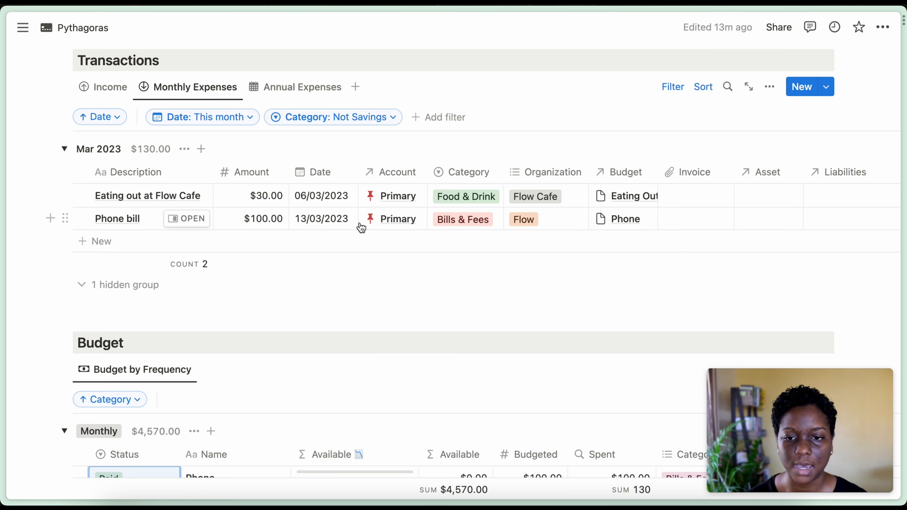
scroll(361, 228, up, 4)
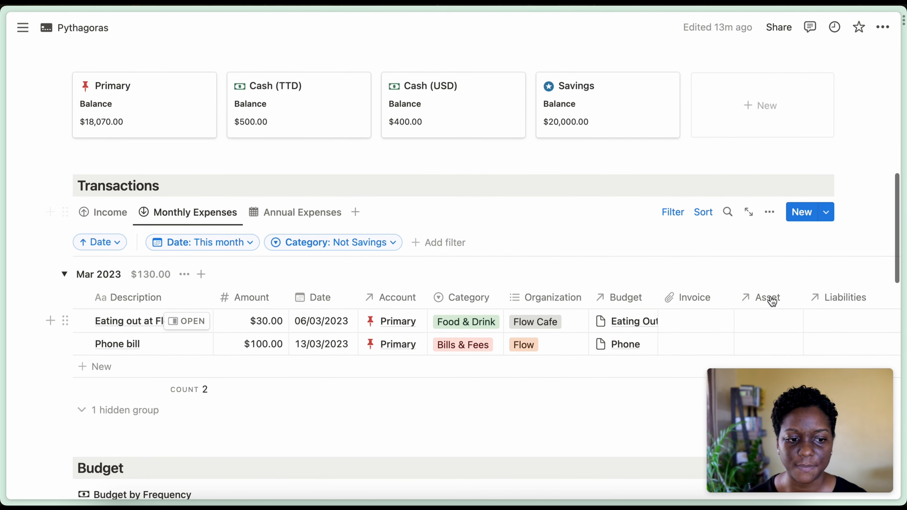
- Show the Assets list in the Main Menu and view its emergency funds above the transactions
scroll(683, 344, right, 4)
scroll(682, 343, left, 4)
scroll(682, 342, up, 3)
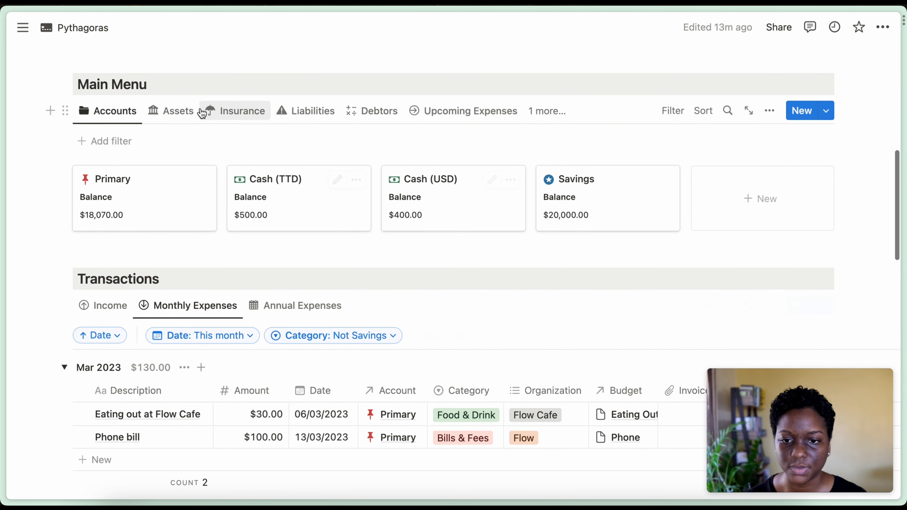
click(185, 111)
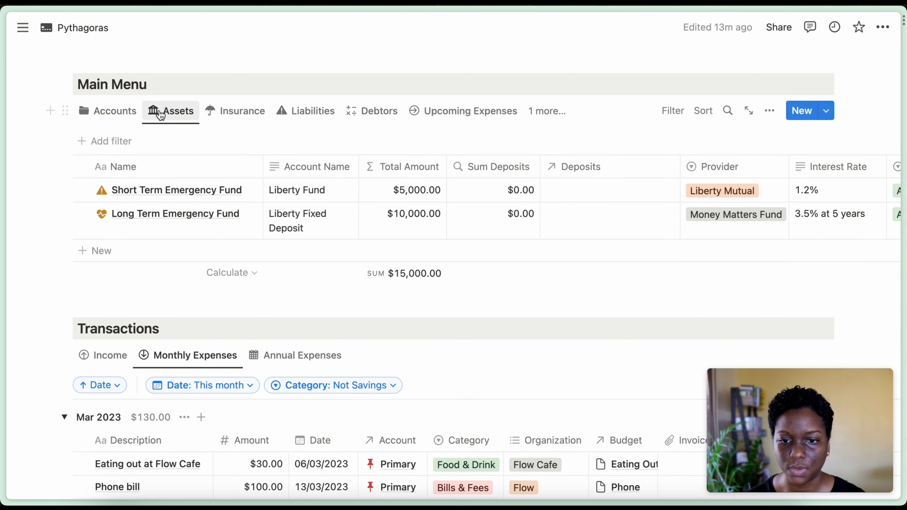
scroll(232, 139, down, 3)
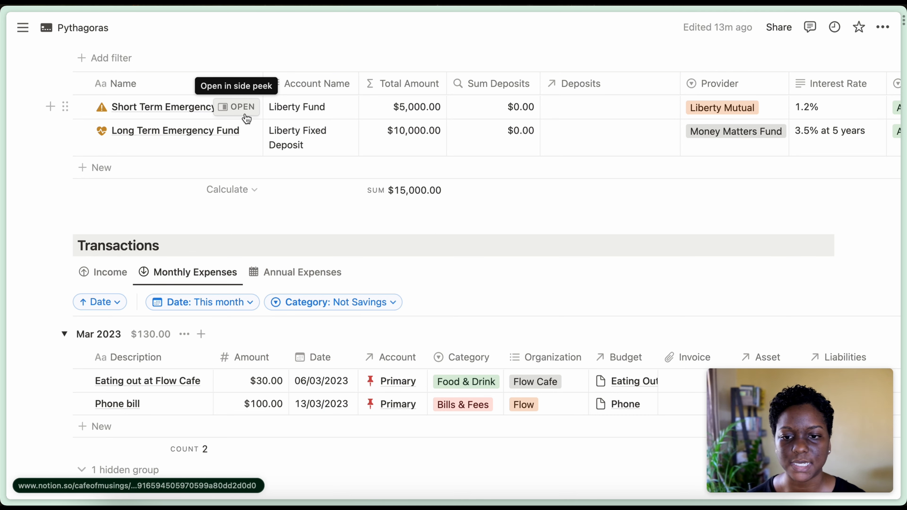
- Add an expense described as Asset entry - STEF with an amount of 5000 to the Mar 2023 group
scroll(246, 118, down, 1)
click(165, 418)
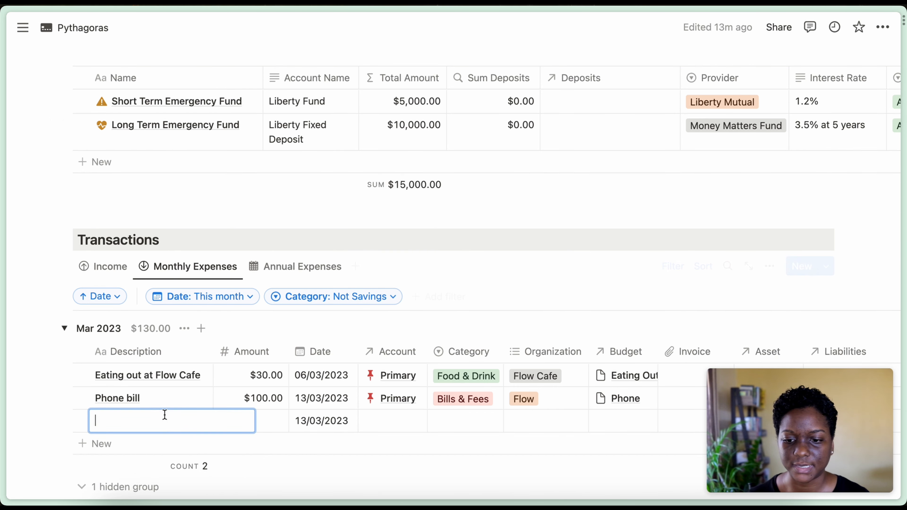
text(Asset entry - STEF)
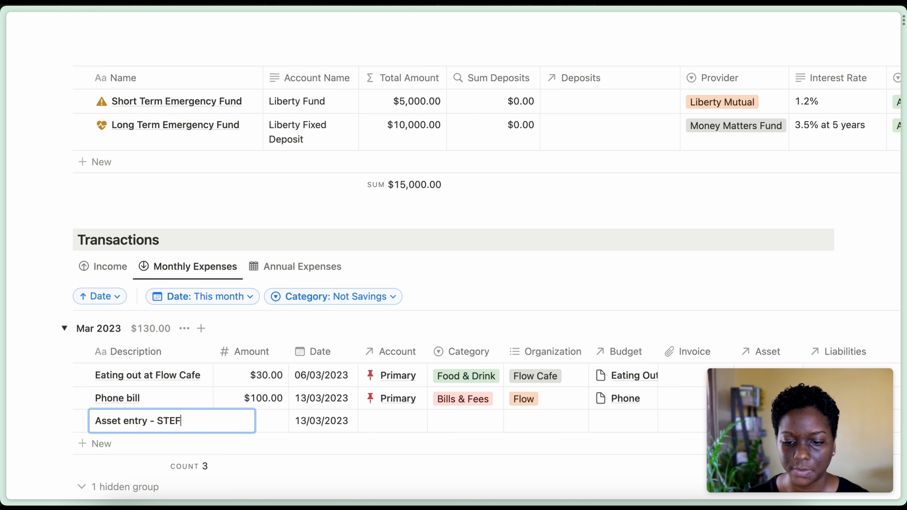
key(Tab)
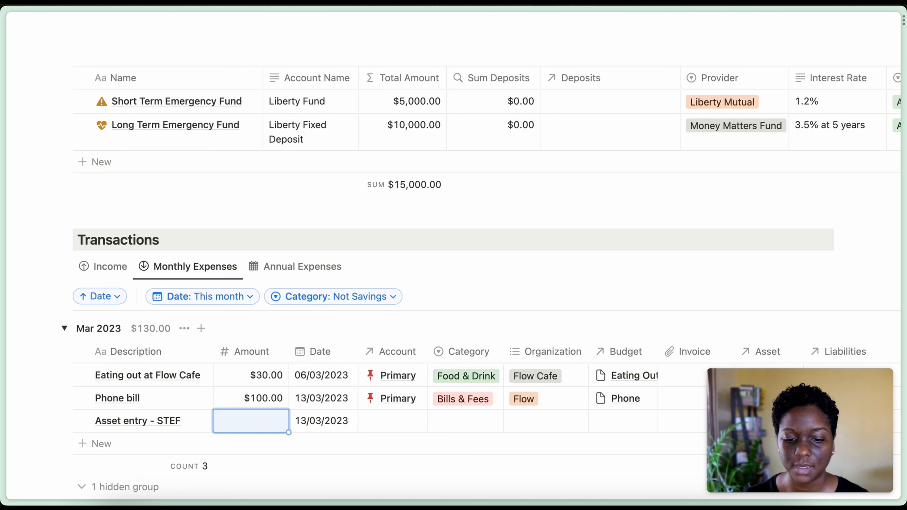
text(5000)
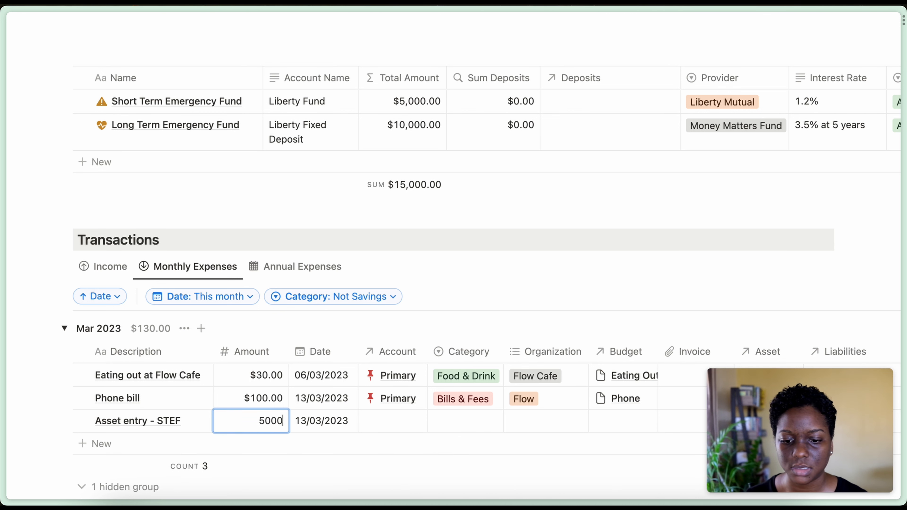
key(Tab)
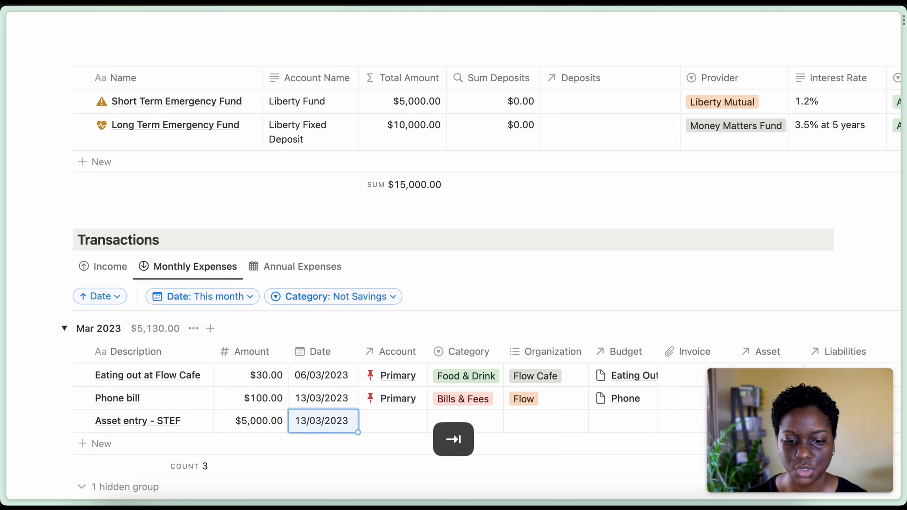
- Link the Asset entry - STEF expense to the Primary account and assign it the Asset Deposit category
click(405, 424)
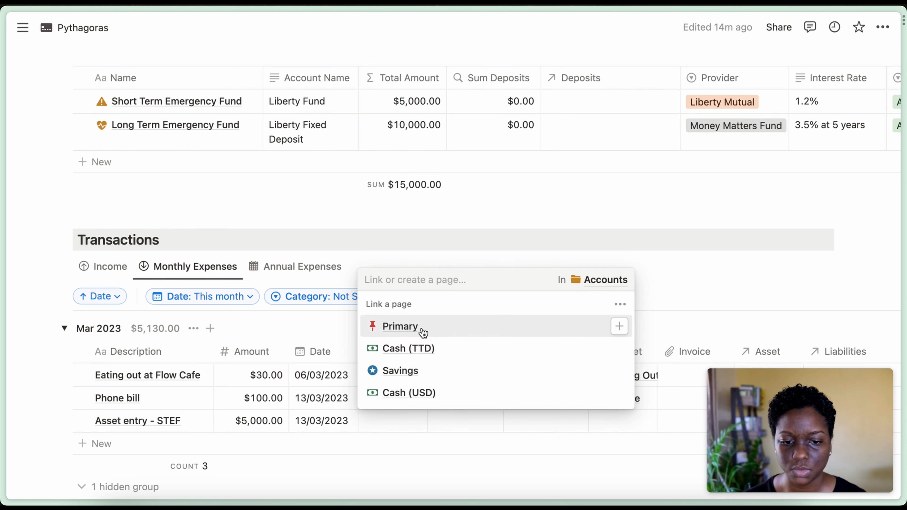
click(422, 325)
key(Escape)
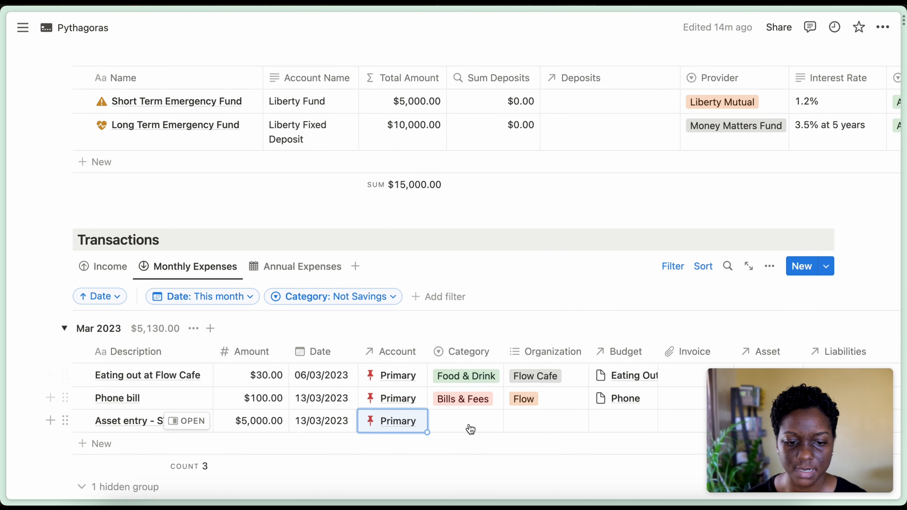
scroll(469, 429, down, 1)
click(467, 411)
text(Ass)
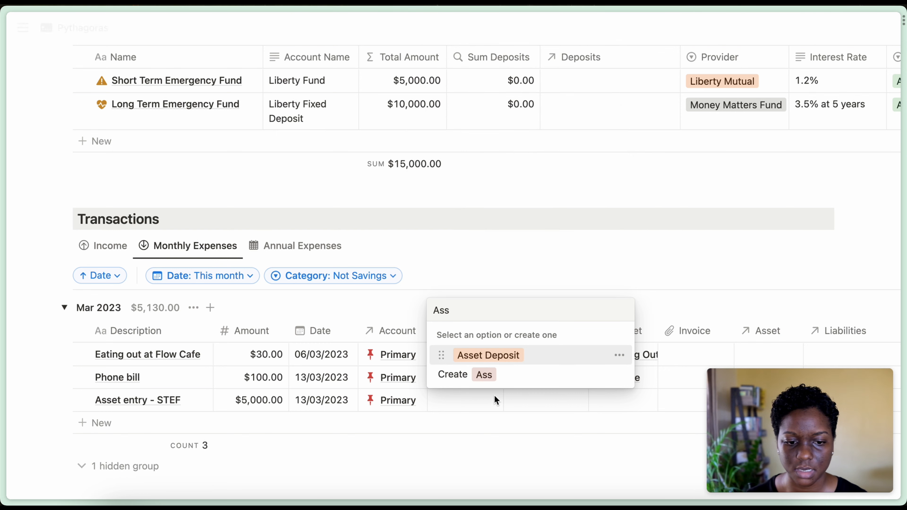
click(512, 356)
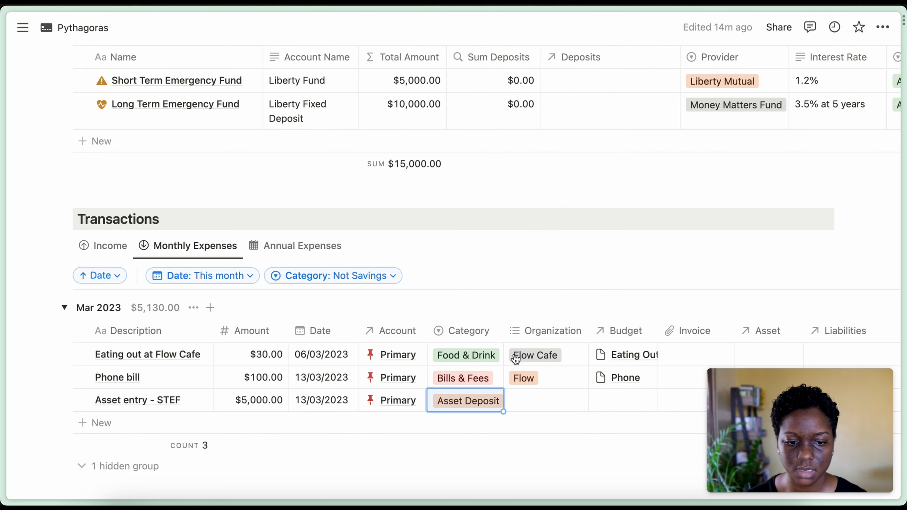
- Assign a new organization named Liberty Mutual to the Asset entry - STEF expense
scroll(568, 404, down, 1)
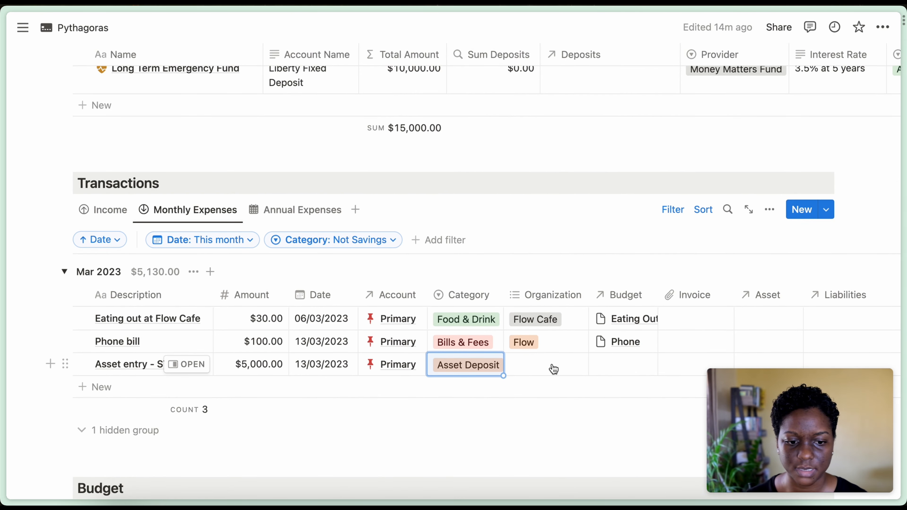
click(551, 364)
text(Liberty Mutu)
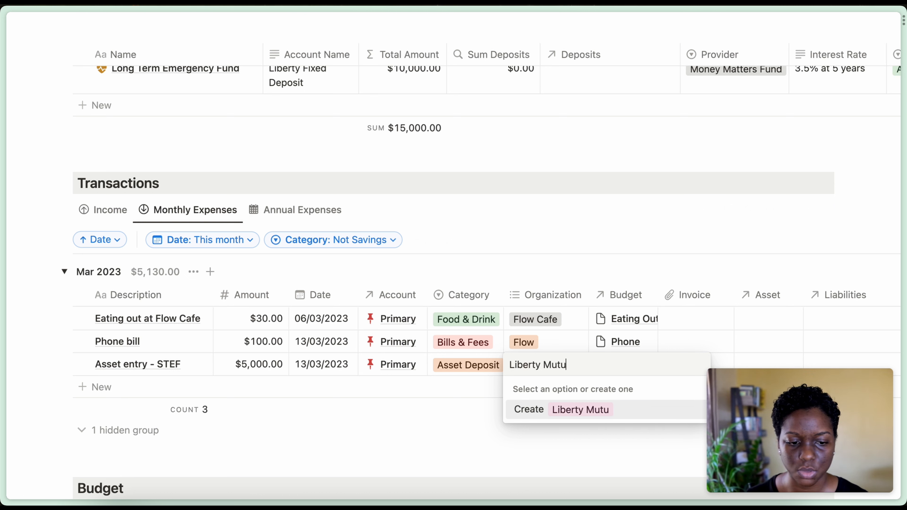
text(al)
key(Return)
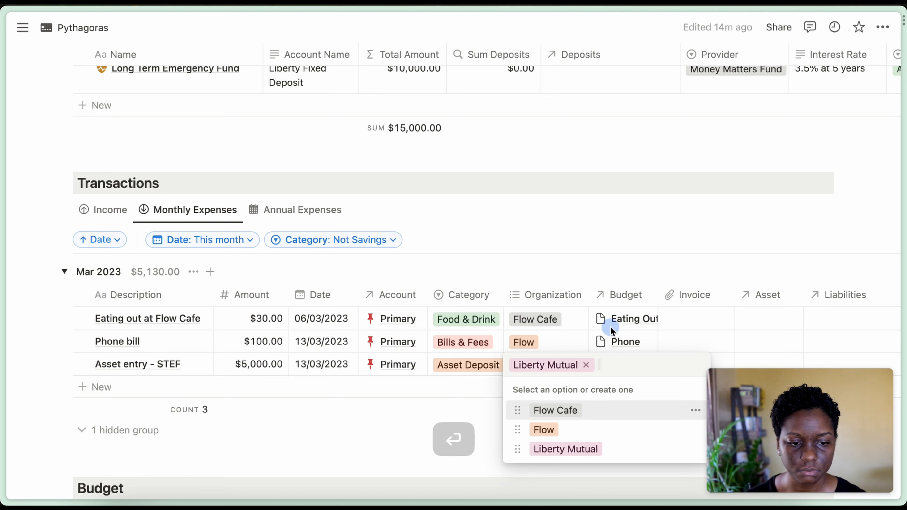
key(Escape)
- Link the Asset entry - STEF expense to the Short Term Emergency Fund asset
scroll(615, 364, down, 2)
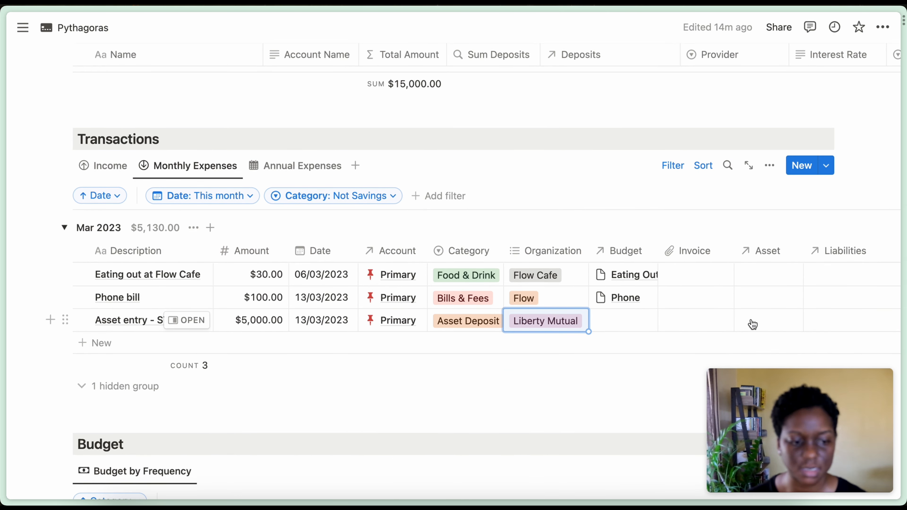
click(753, 325)
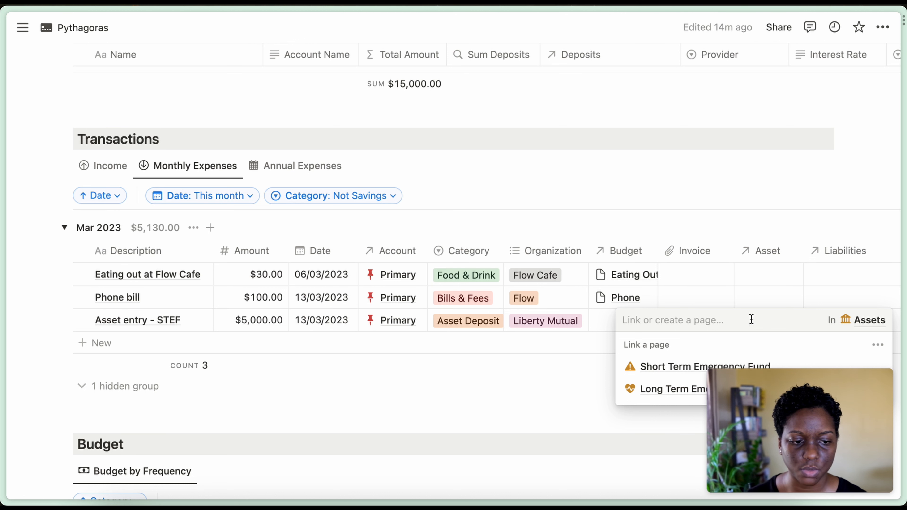
click(688, 370)
key(Escape)
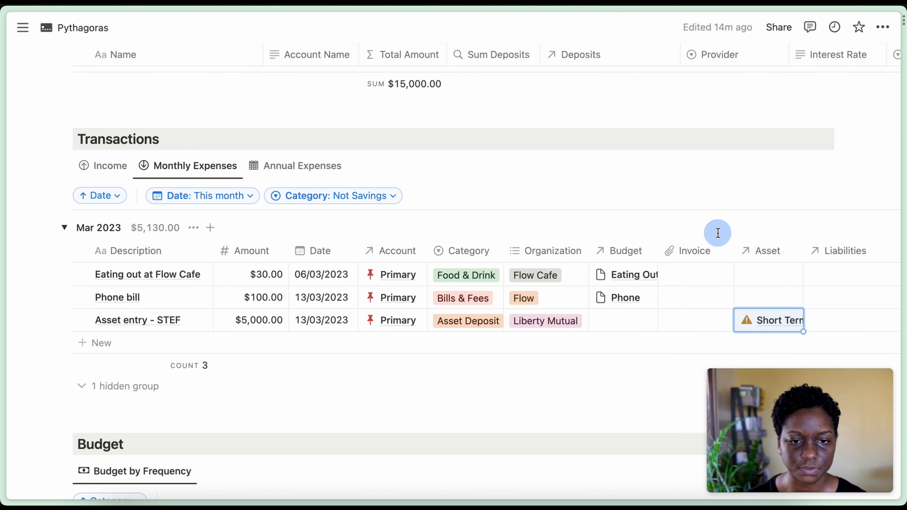
- Show the Liabilities list in the Main Menu, view its loan entry and return to the monthly expenses
scroll(718, 233, up, 3)
scroll(718, 233, up, 1)
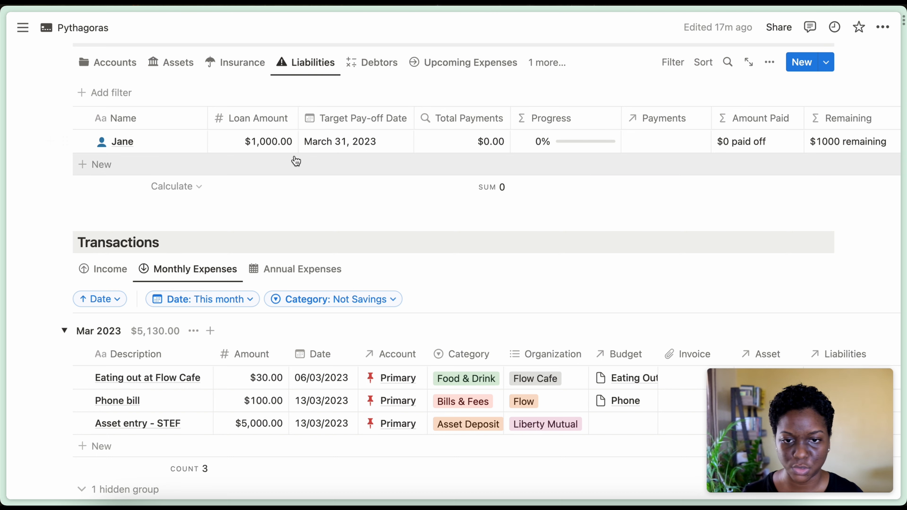
scroll(295, 158, up, 1)
scroll(294, 157, down, 3)
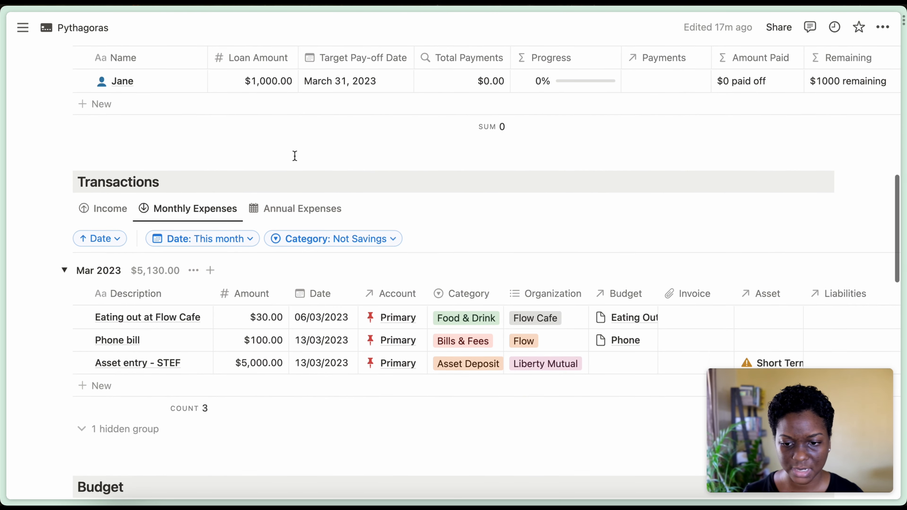
- Add an expense of 500 to the Mar 2023 group, described as a payment to the lender listed in Liabilities
click(185, 390)
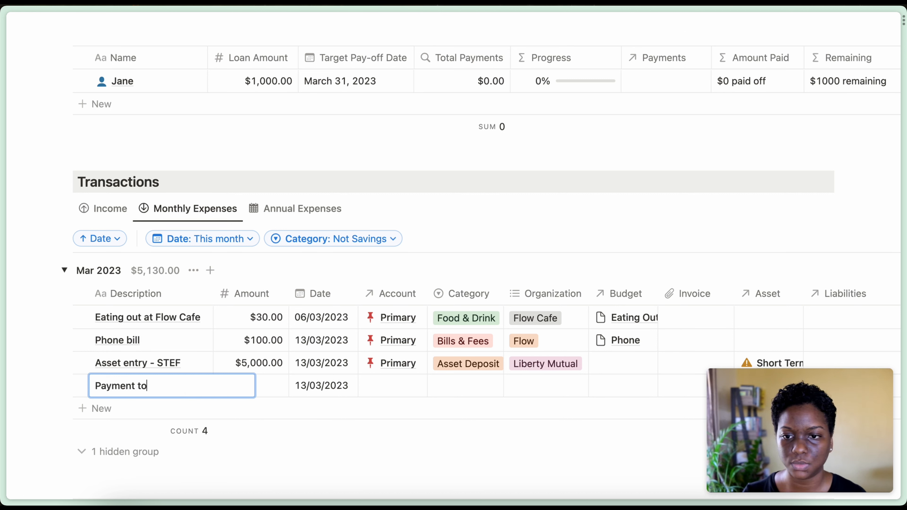
key(Tab)
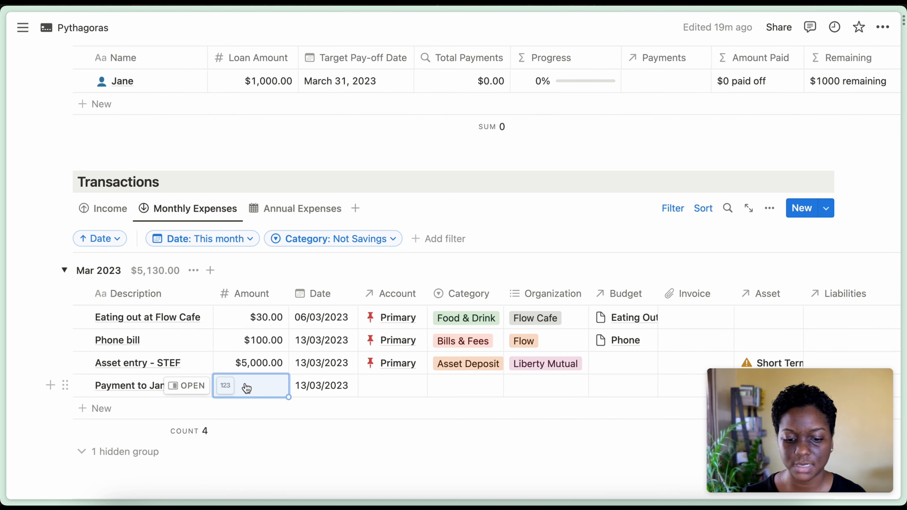
text(500)
key(Tab)
key(Tab)
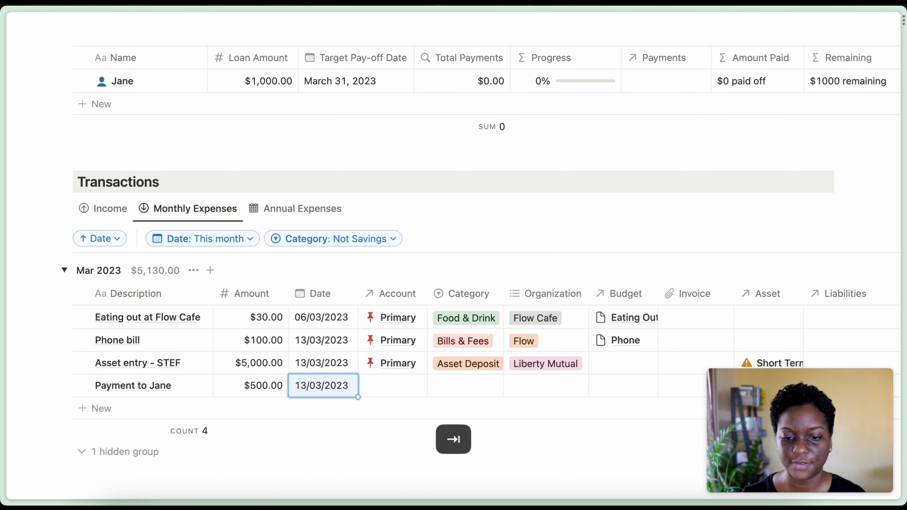
- Link the 500 payment to the Primary account and assign it the Liability/Loan Out category
click(389, 392)
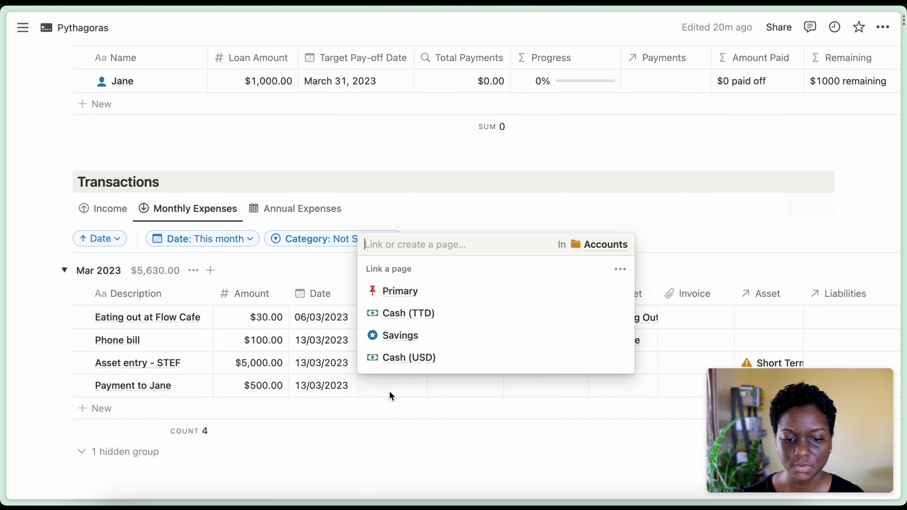
click(429, 292)
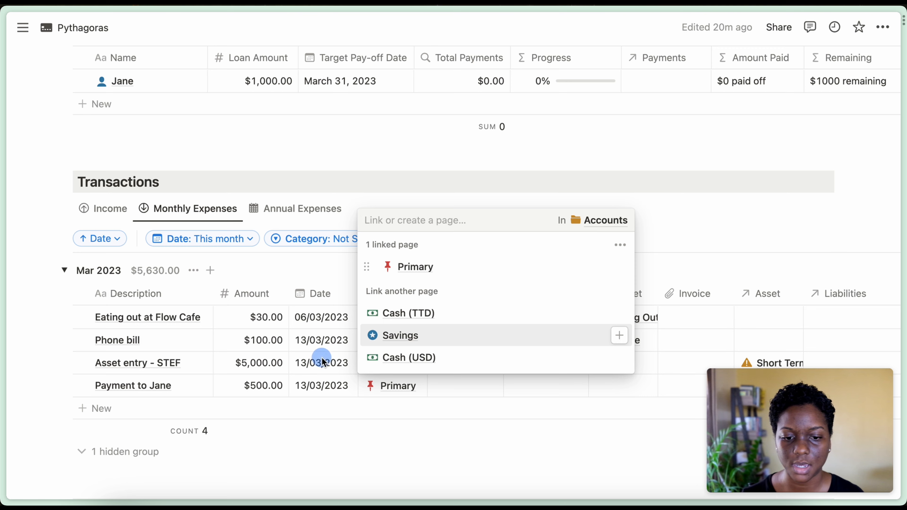
key(Escape)
click(454, 390)
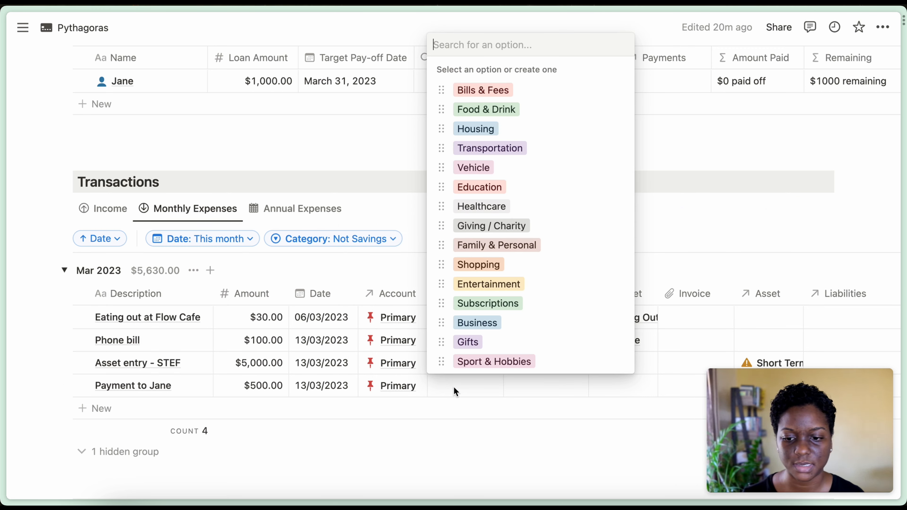
text(Loan)
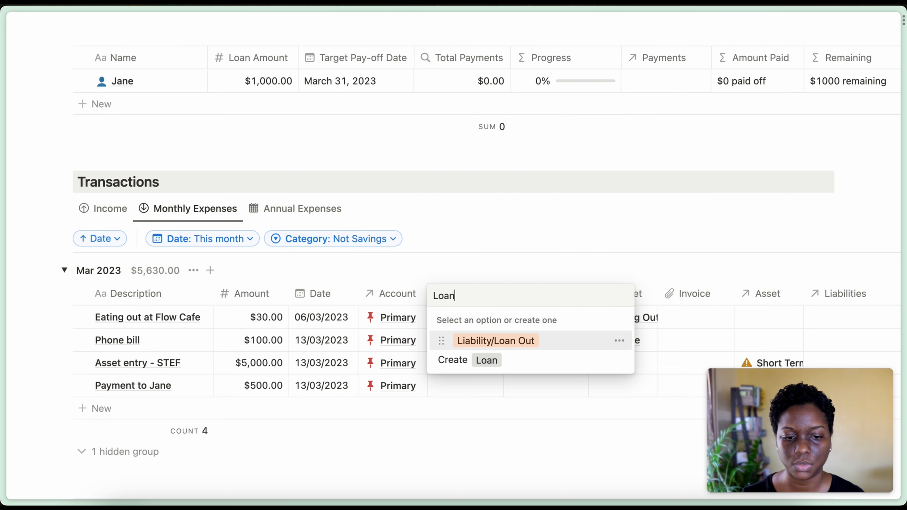
key(Return)
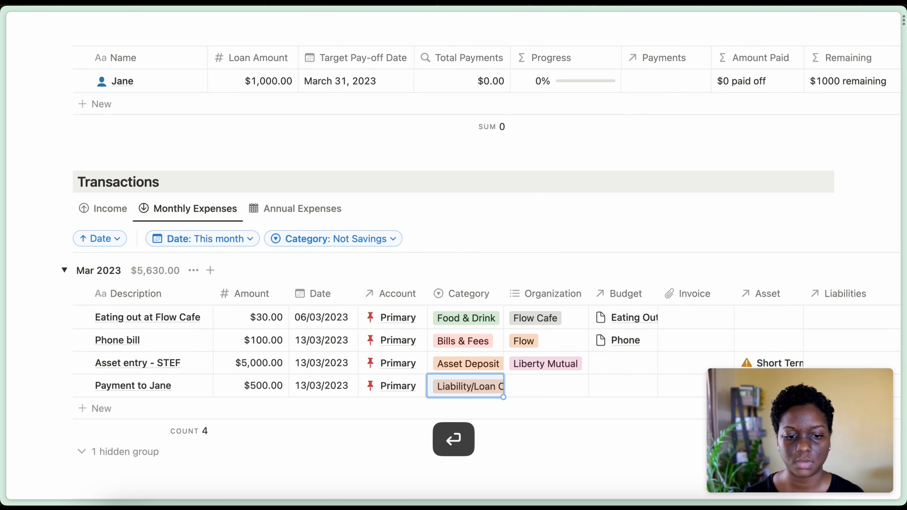
- Rename the Liability/Loan Out category option to Liability/Loan Payment
click(485, 386)
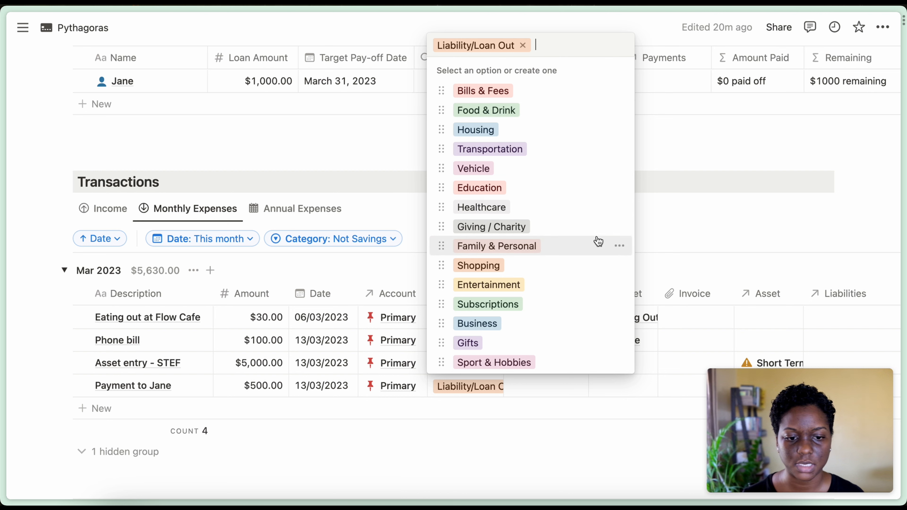
scroll(598, 241, down, 4)
click(619, 360)
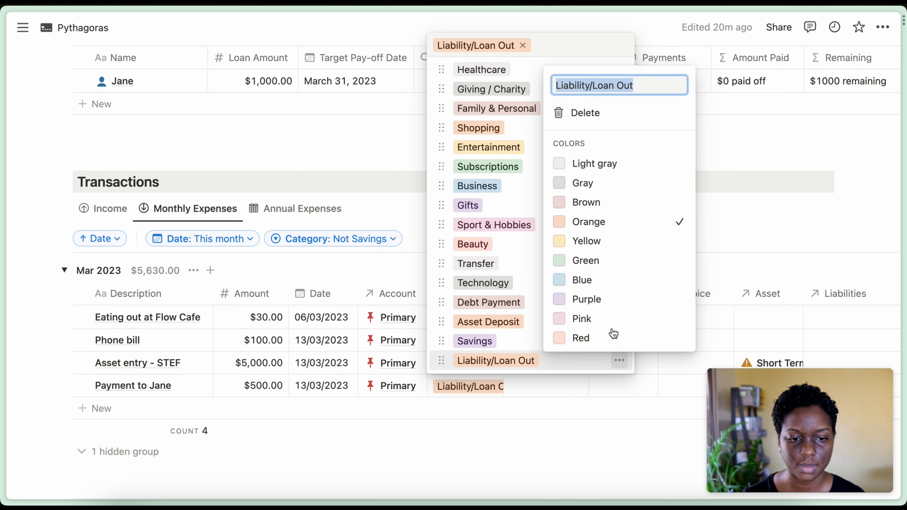
key(Right)
key(BackSpace)
key(BackSpace)
key(BackSpace)
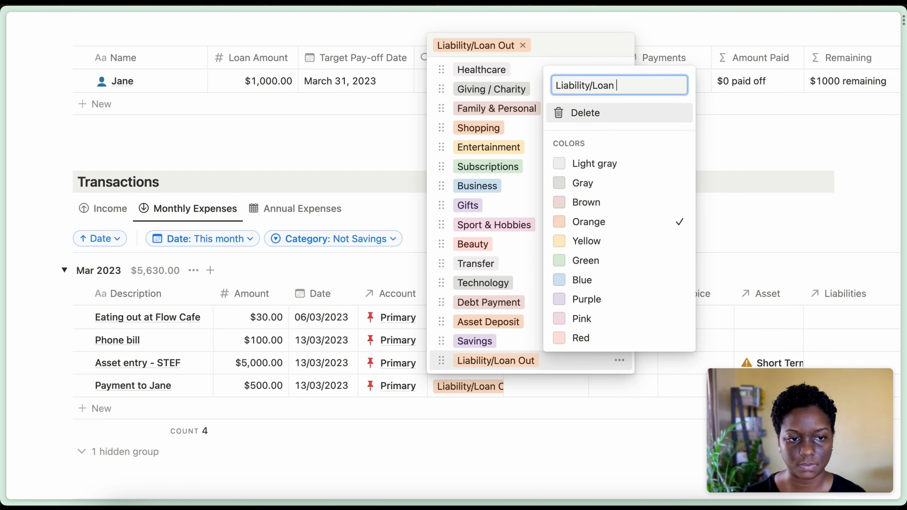
text(Payment)
key(Return)
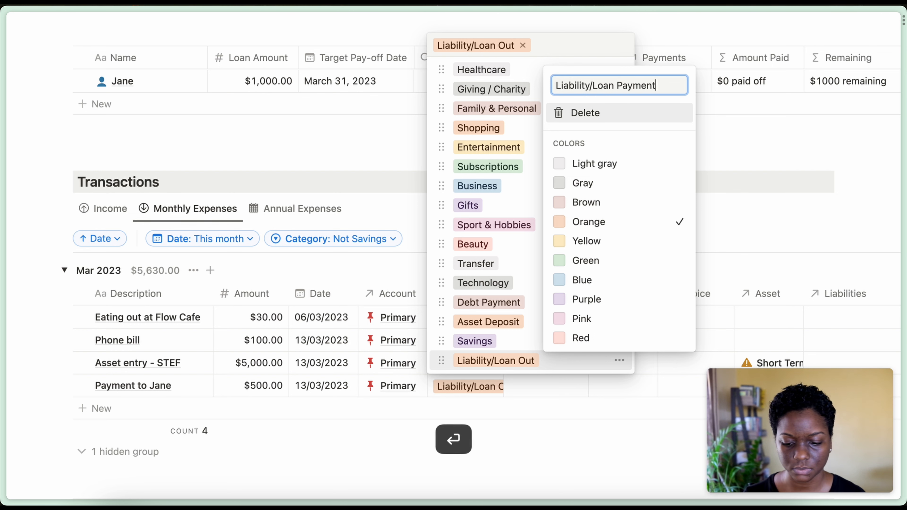
click(570, 430)
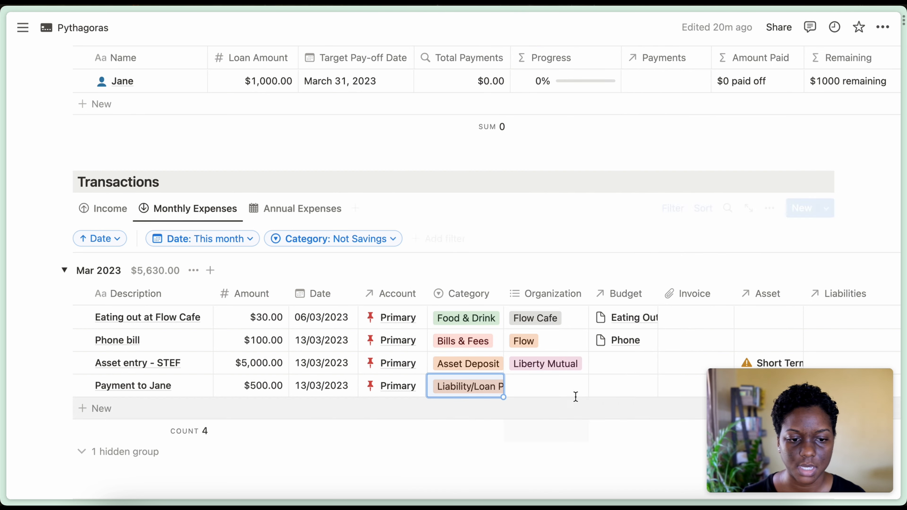
- Link the 500 payment in the Mar 2023 group to the lender's entry in the Liabilities column
scroll(578, 402, right, 5)
scroll(580, 397, down, 3)
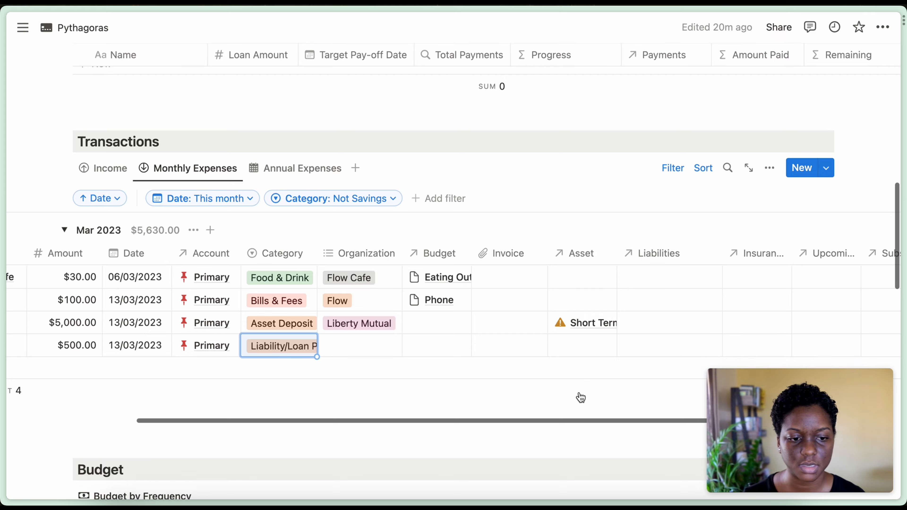
click(644, 338)
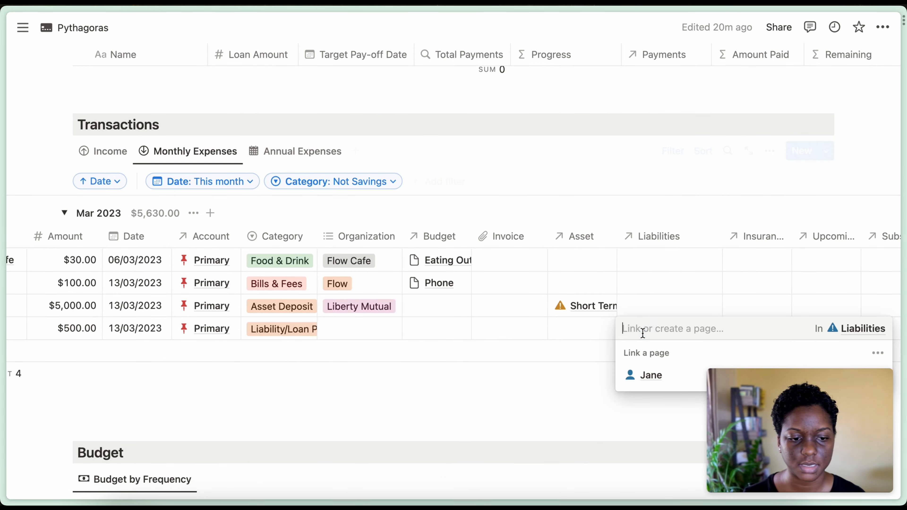
click(671, 375)
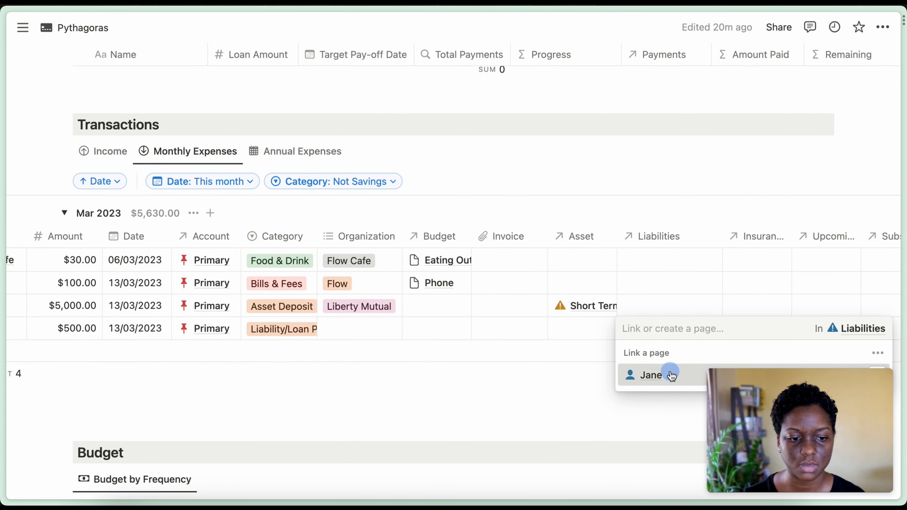
click(571, 381)
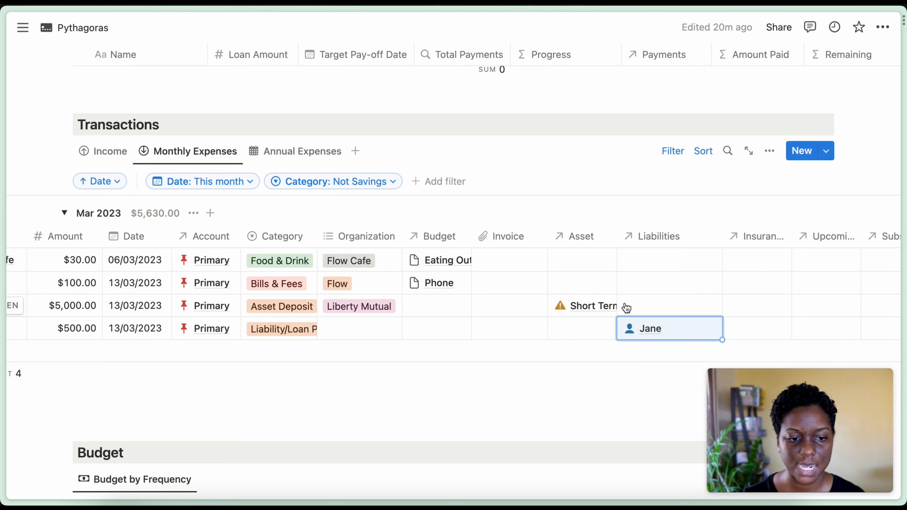
- Review the loan's total payments, progress and remaining amount in the Main Menu's Liabilities list
scroll(625, 309, left, 5)
scroll(625, 309, up, 1)
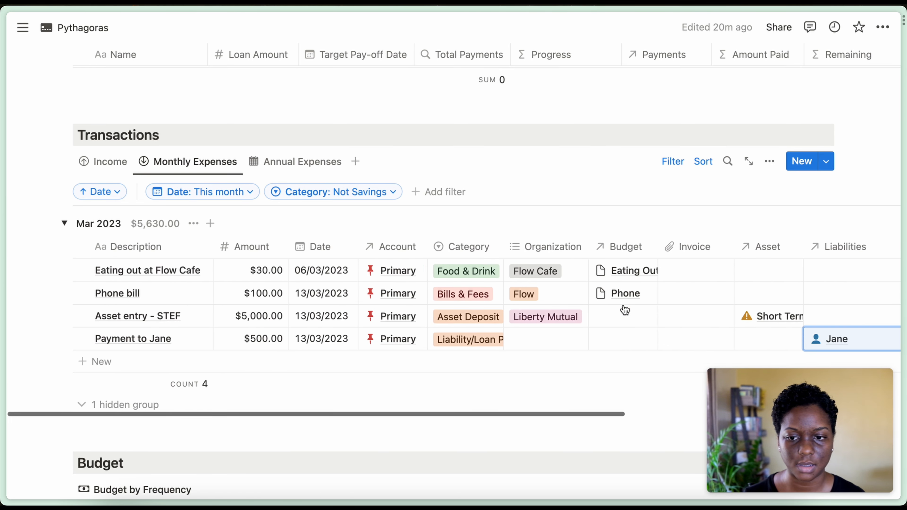
scroll(625, 309, up, 4)
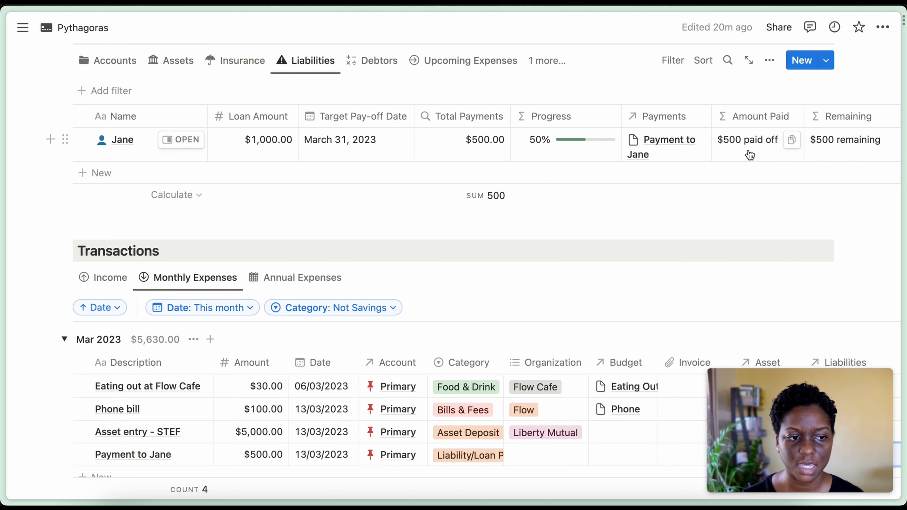
scroll(839, 152, up, 10)
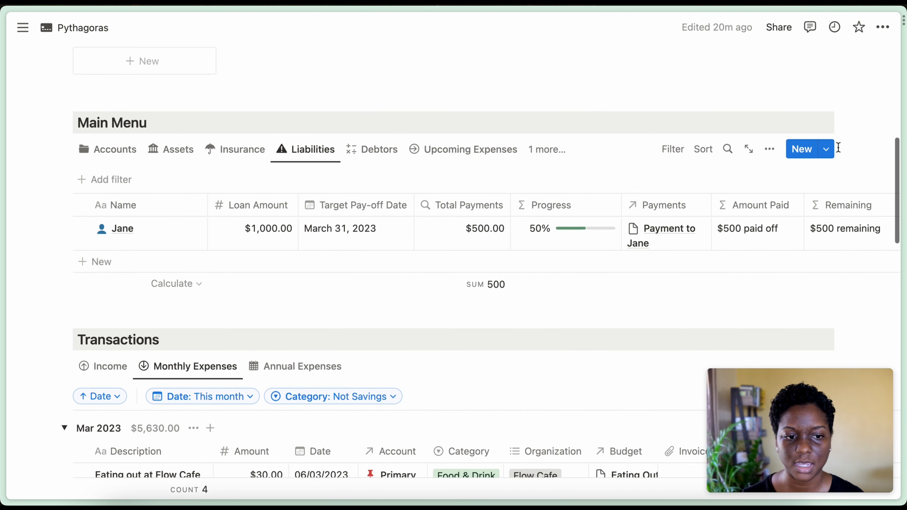
scroll(838, 147, up, 2)
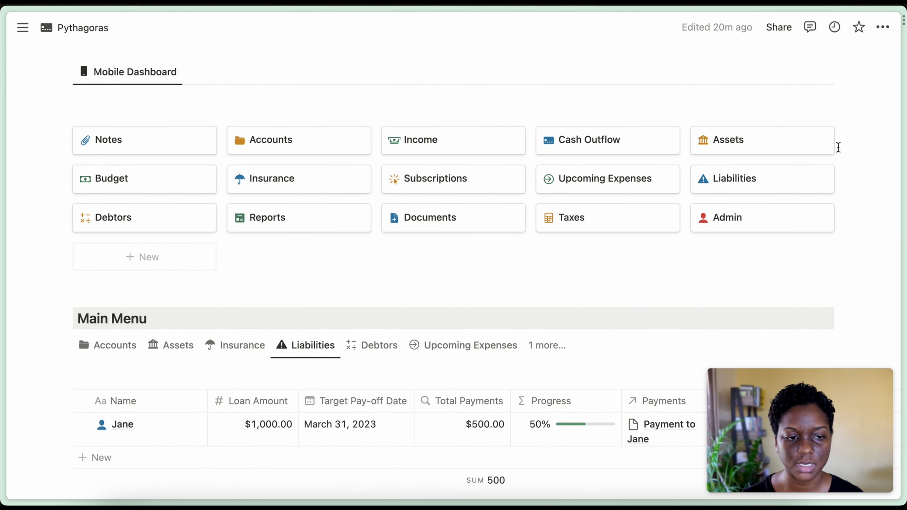
- Open the Liabilities dashboard page, view the loan's progress card and close the page
scroll(838, 147, down, 2)
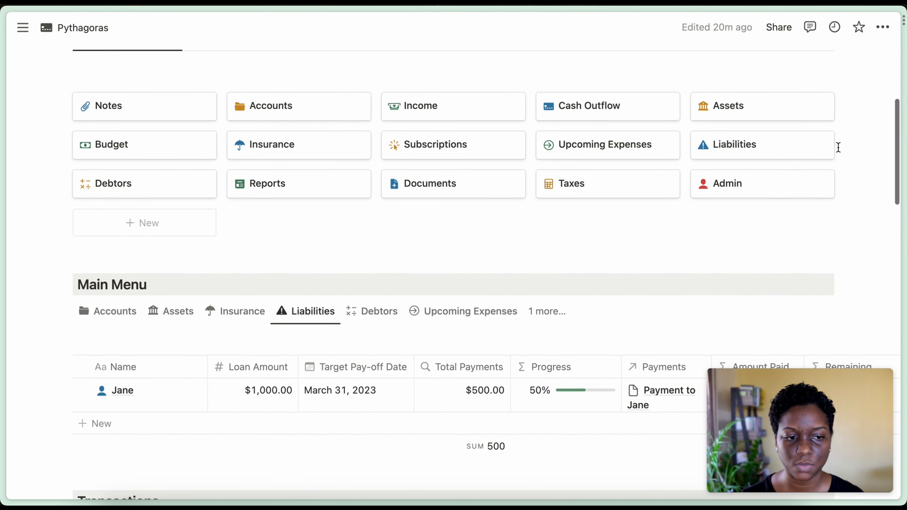
click(777, 157)
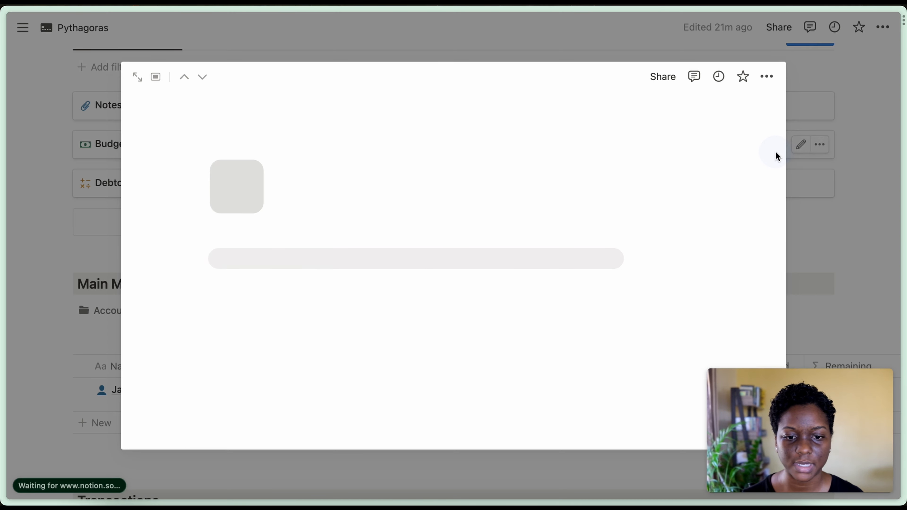
scroll(703, 281, down, 3)
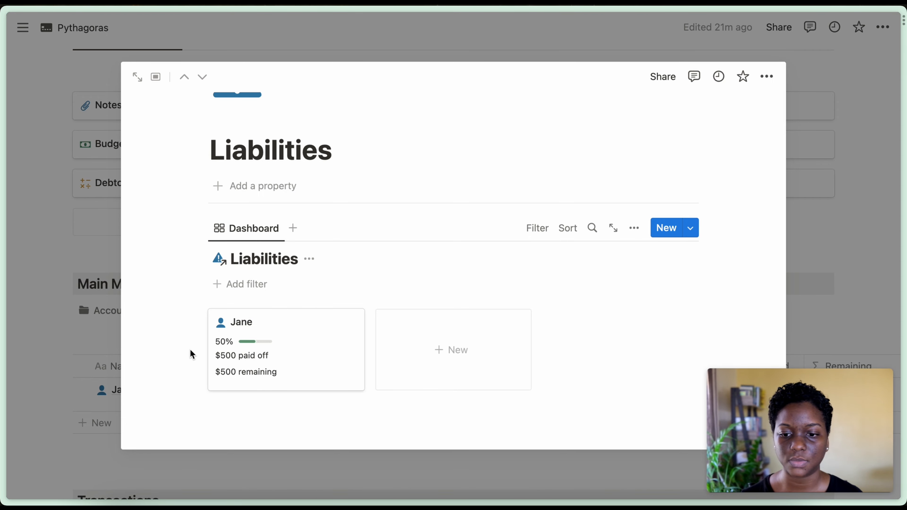
click(108, 253)
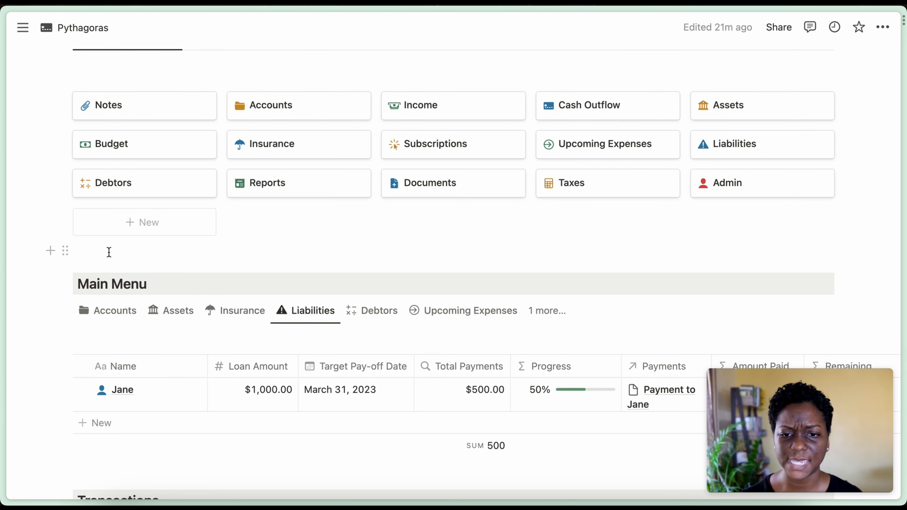
- Examine the insurance, upcoming expenses and subscriptions relation columns of the monthly expenses
scroll(109, 253, up, 2)
scroll(108, 252, down, 3)
scroll(109, 251, down, 12)
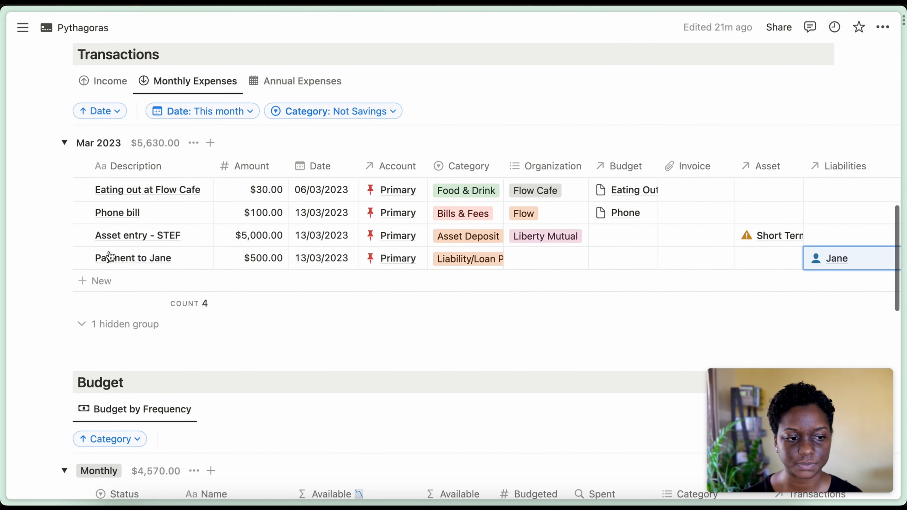
scroll(109, 256, up, 1)
scroll(282, 282, right, 5)
scroll(284, 278, right, 3)
scroll(283, 278, right, 1)
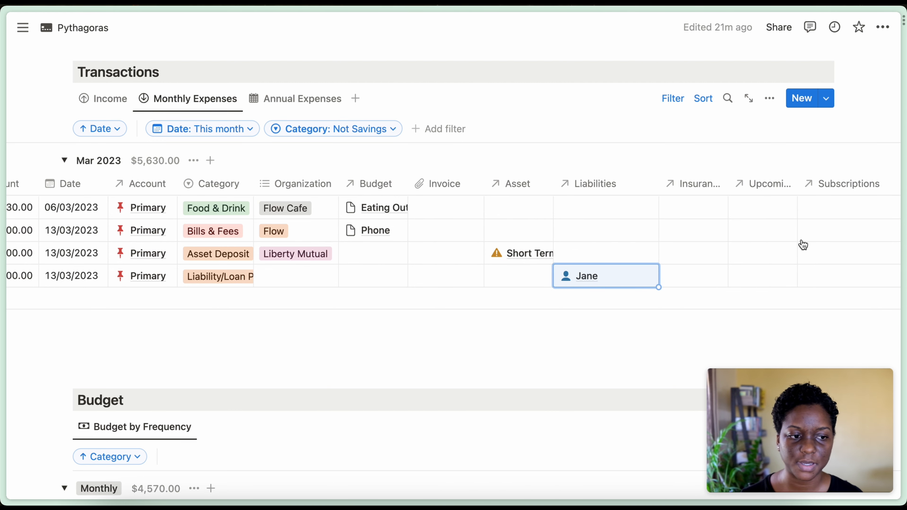
scroll(819, 235, left, 8)
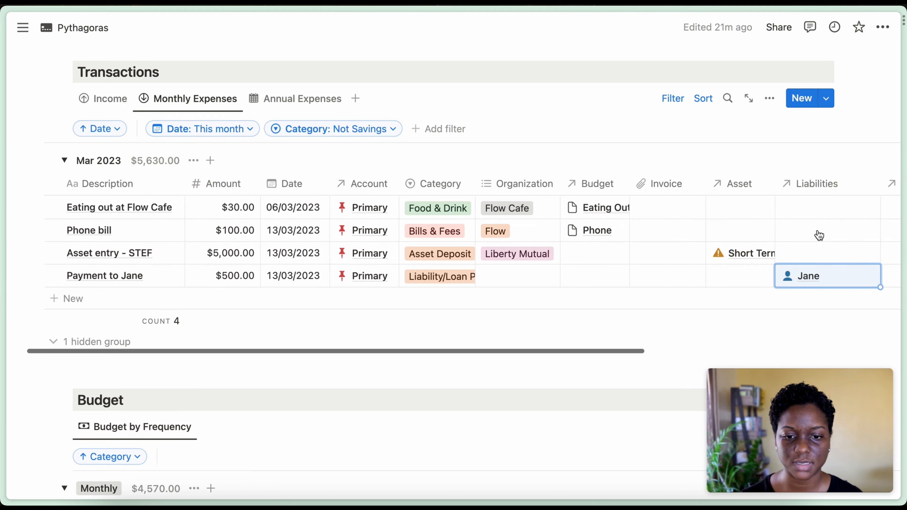
- Show the Insurance list in the Main Menu, view its Life policy and return to the monthly expenses
scroll(819, 235, up, 4)
scroll(819, 235, up, 12)
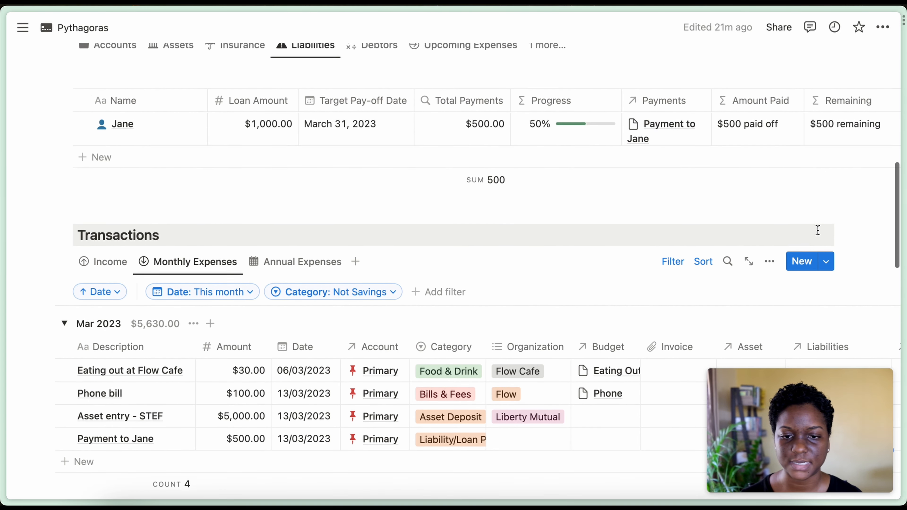
click(242, 149)
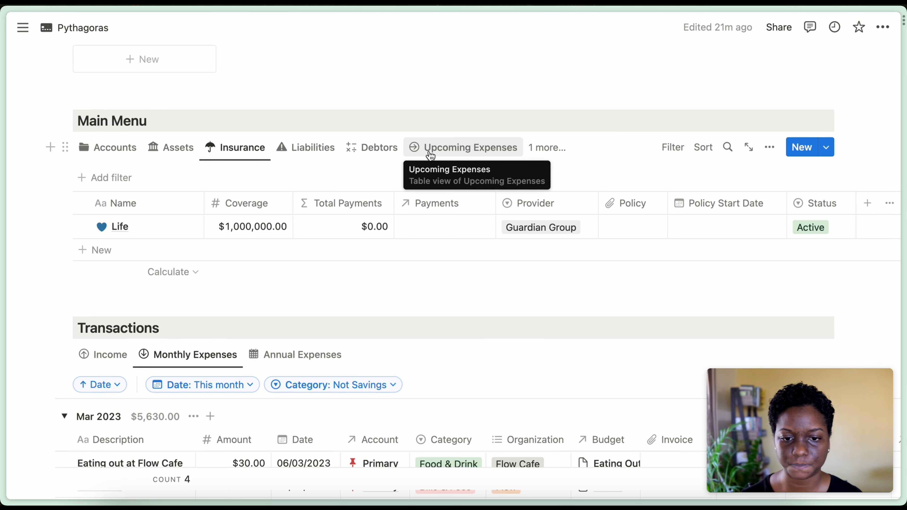
scroll(430, 156, down, 4)
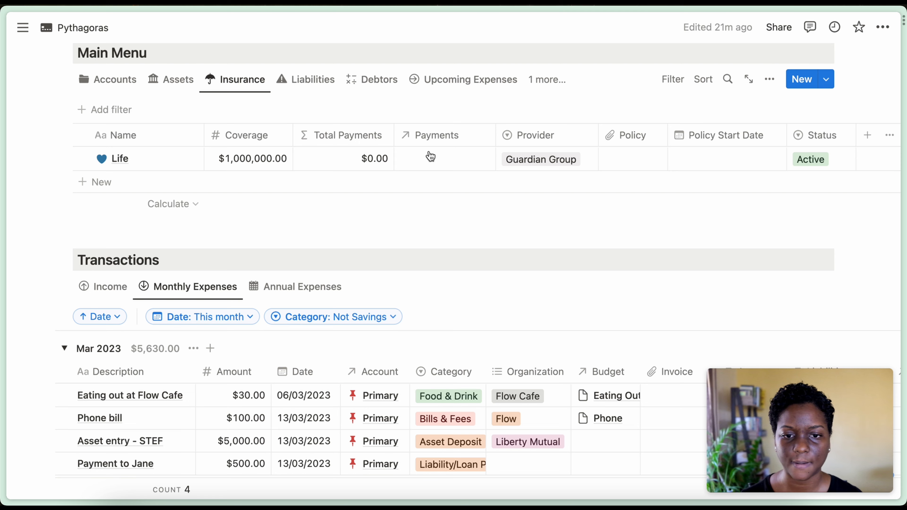
scroll(430, 156, down, 4)
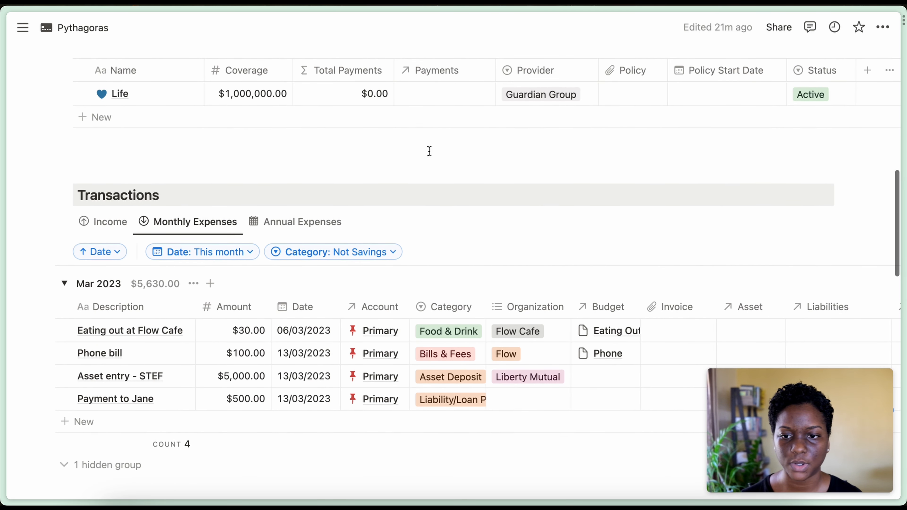
- Add an expense described as Critical Illness Insurance to the Mar 2023 group
click(269, 427)
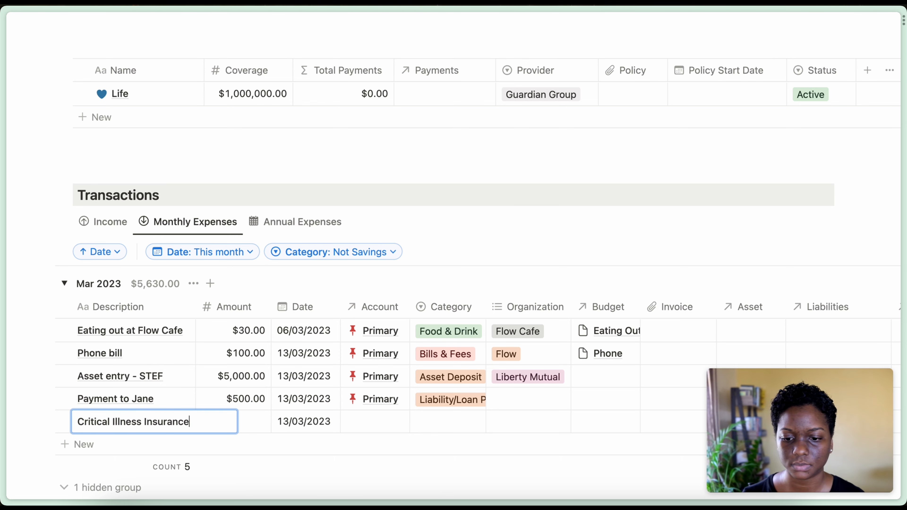
text(Critical Illness Insurance)
key(Return)
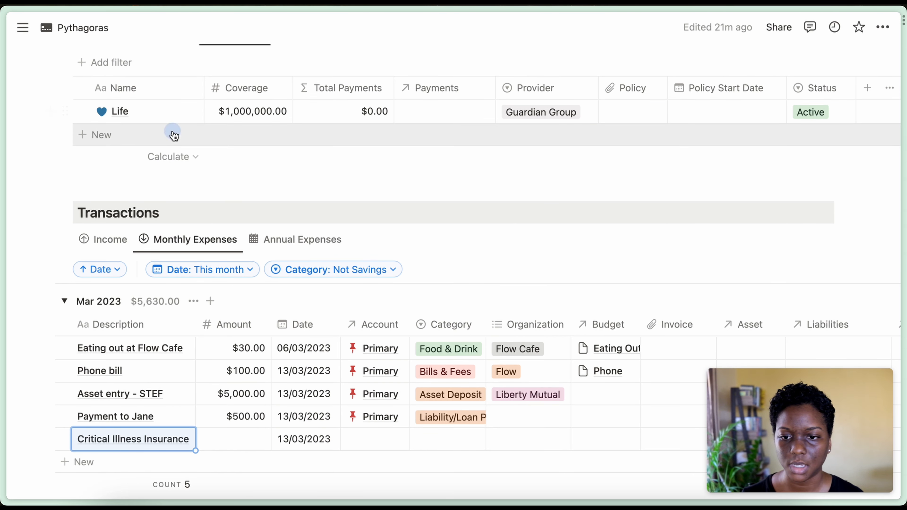
- Add a policy named Critical Illness to the Insurance list
click(173, 136)
text(Critica)
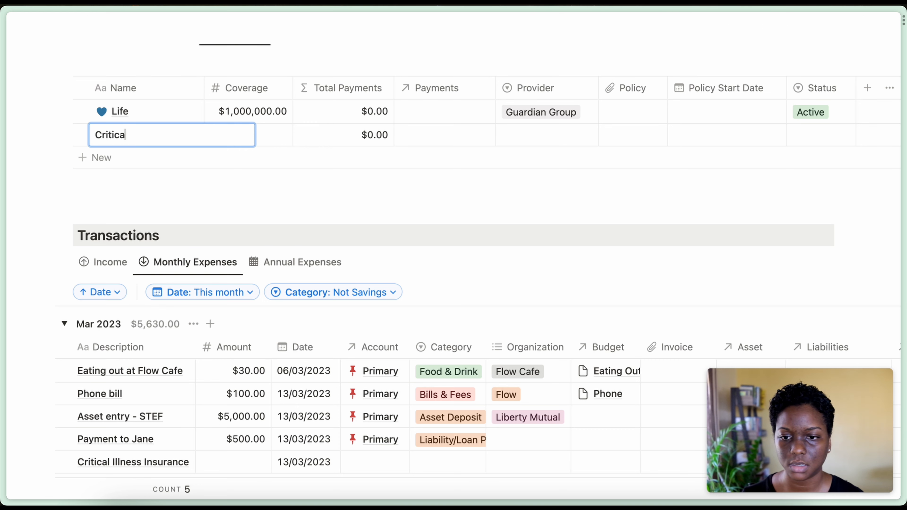
text(l Illness)
key(Return)
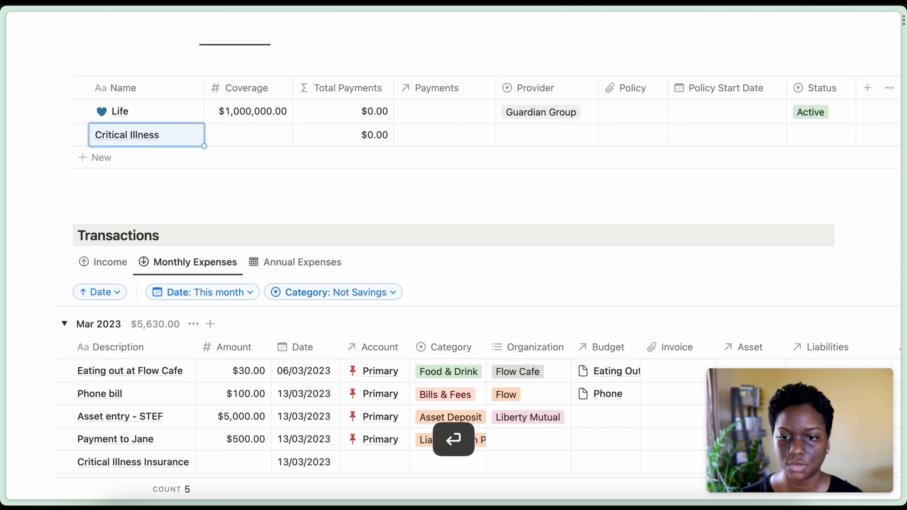
- Copy the Life policy's $1,000,000.00 coverage to the Critical Illness policy
scroll(83, 57, up, 3)
scroll(188, 95, up, 1)
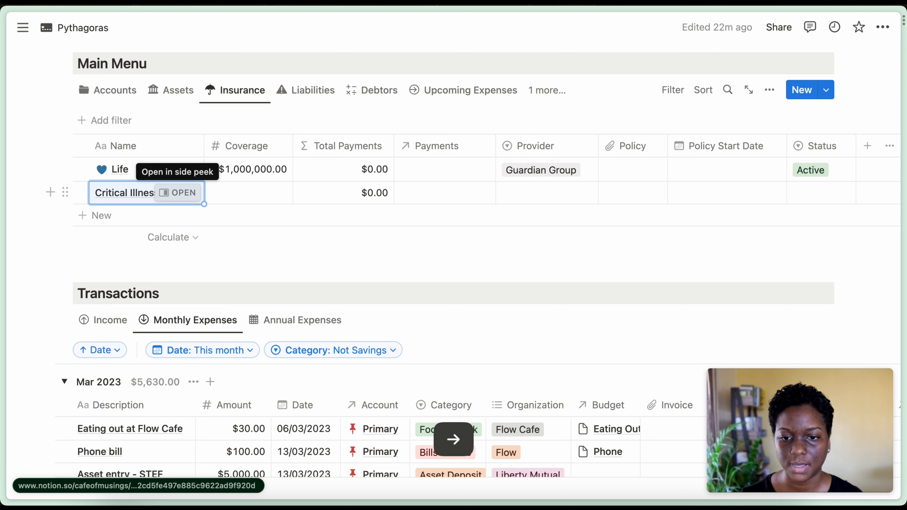
key(Up)
key(Right)
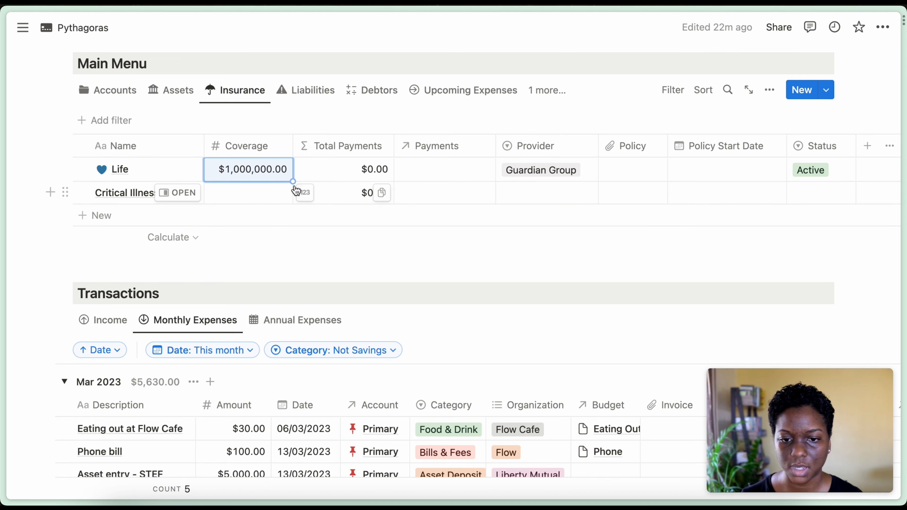
drag(293, 181, 289, 202)
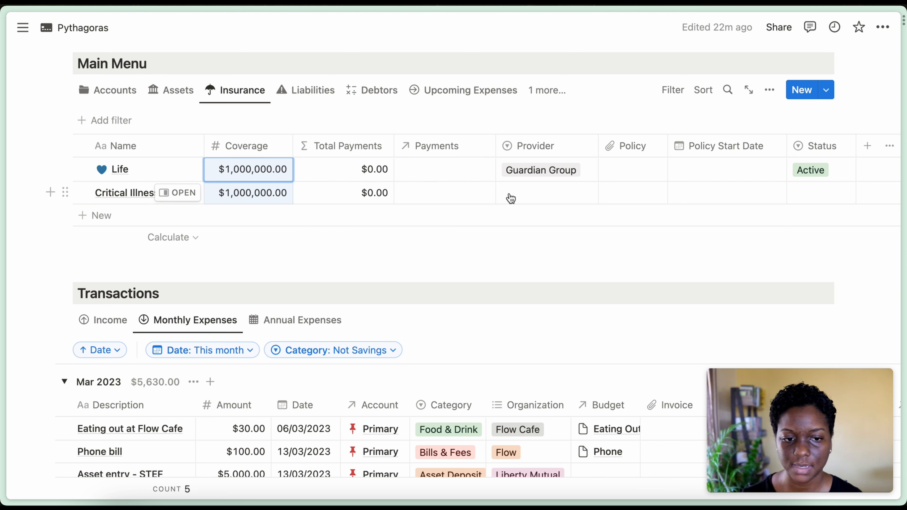
- Fill the Critical Illness policy's provider with Guardian Group from the Life policy and set its status to Active
click(541, 176)
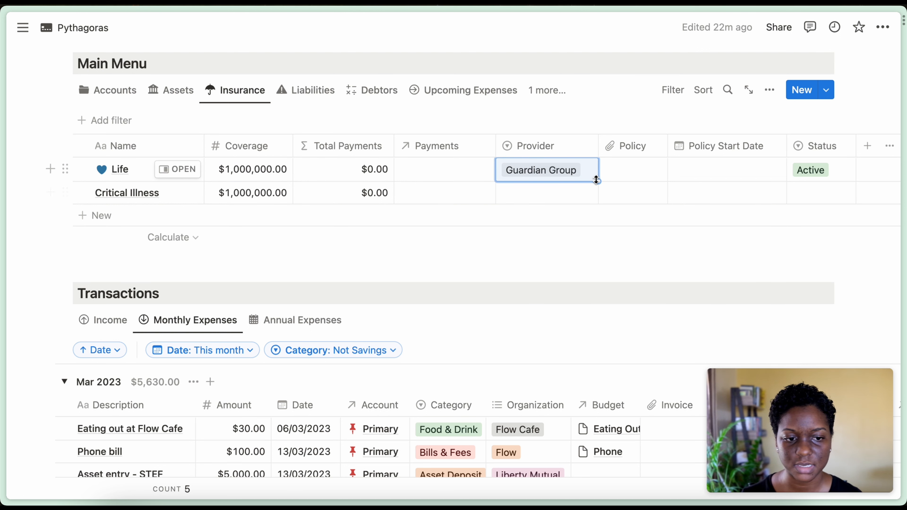
drag(598, 182, 596, 211)
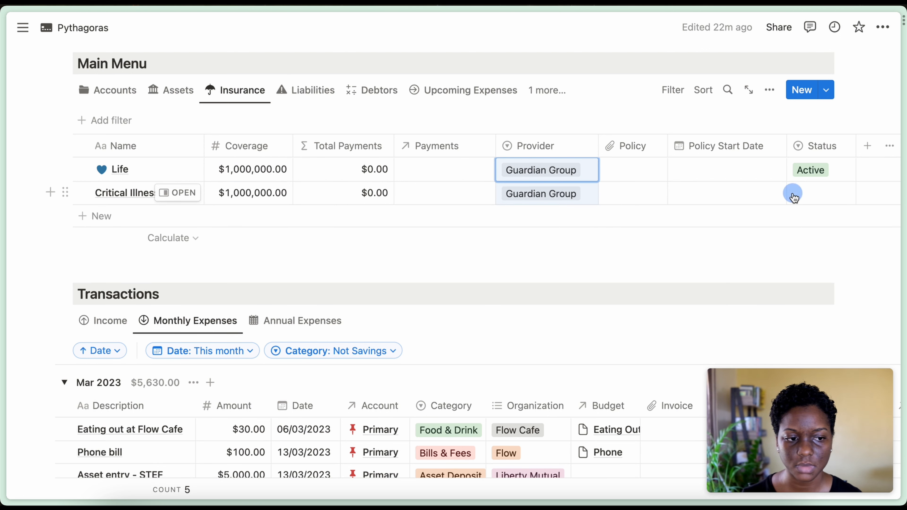
click(792, 193)
click(786, 237)
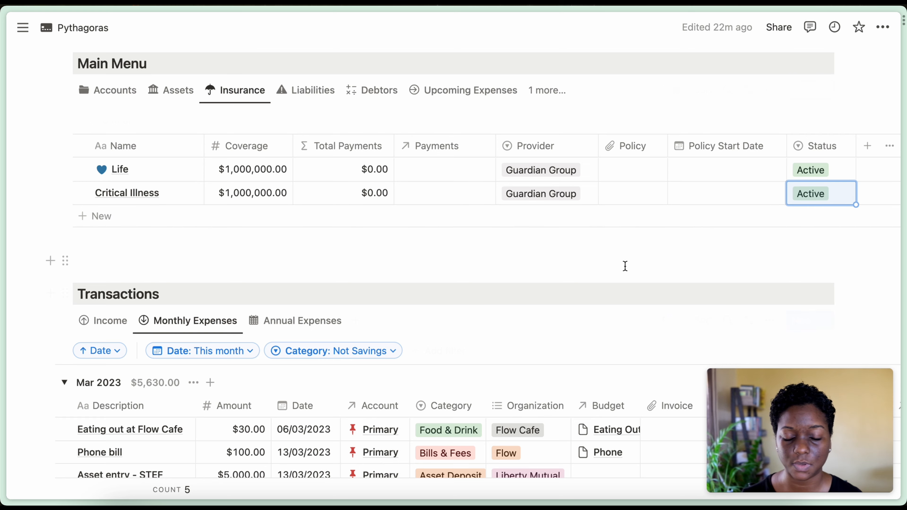
- Give the Critical Illness policy's page a blue broken-heart icon and close the page
click(177, 193)
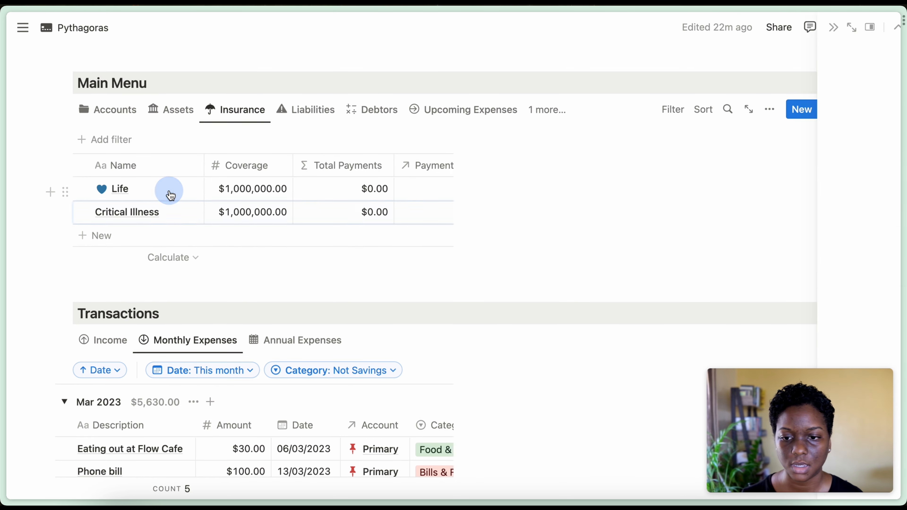
click(515, 56)
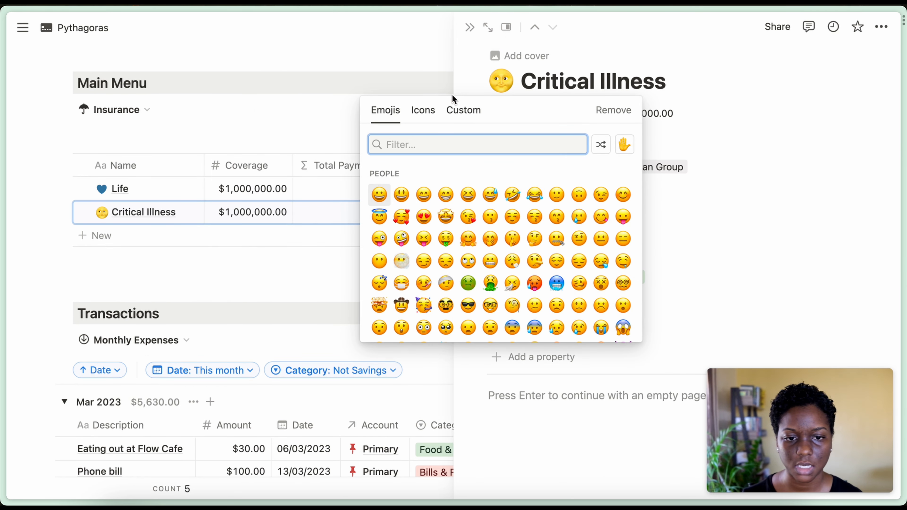
click(423, 110)
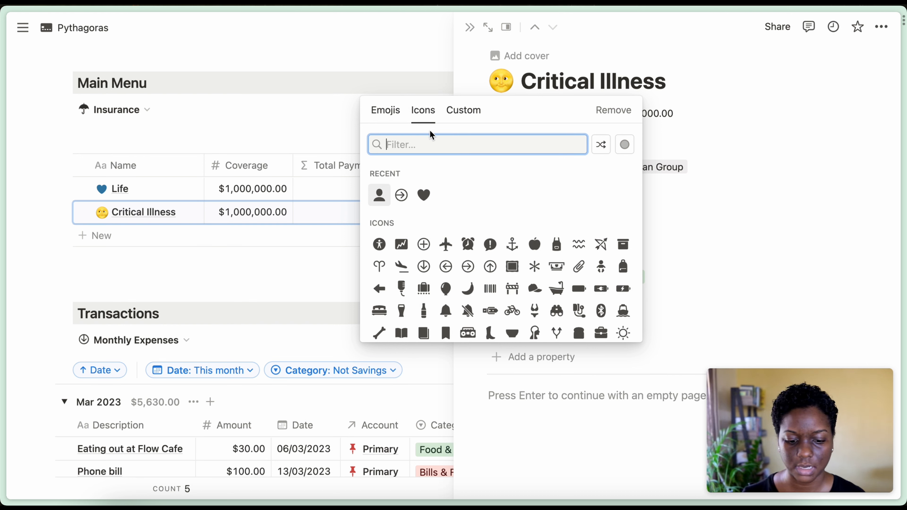
text(heart)
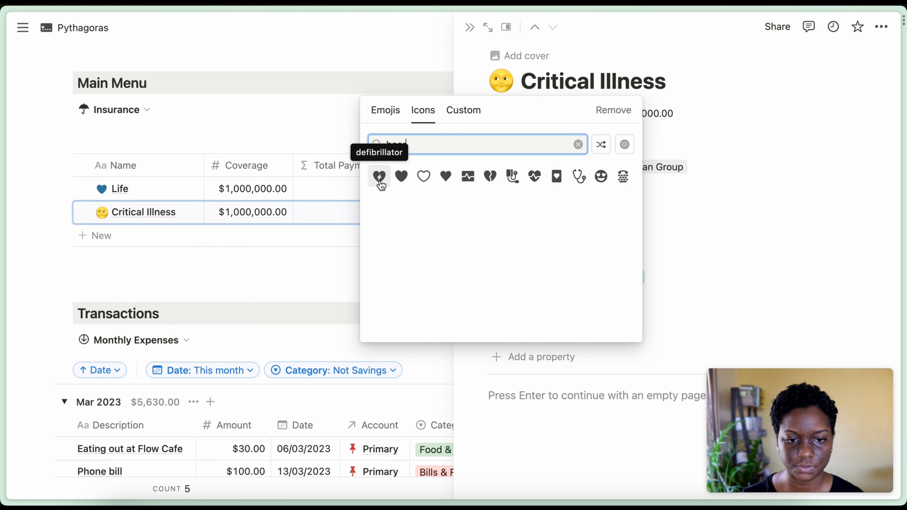
click(481, 175)
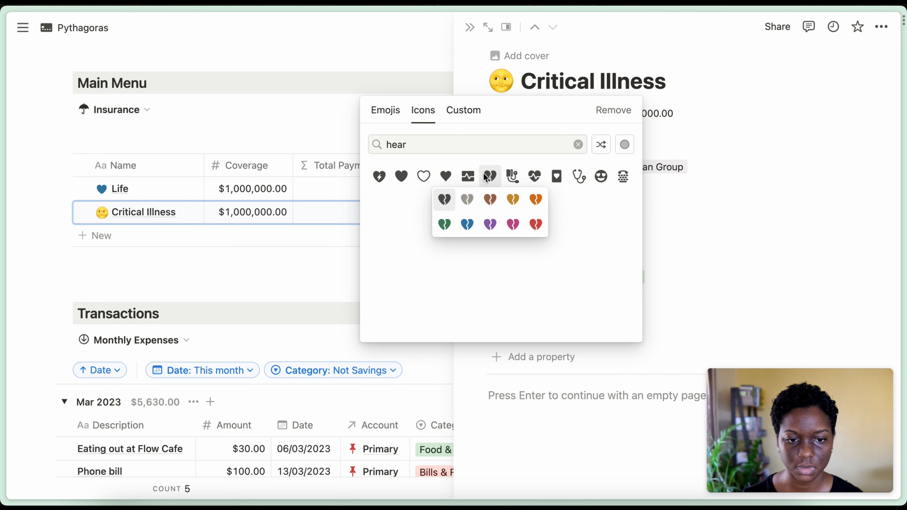
click(467, 224)
click(469, 27)
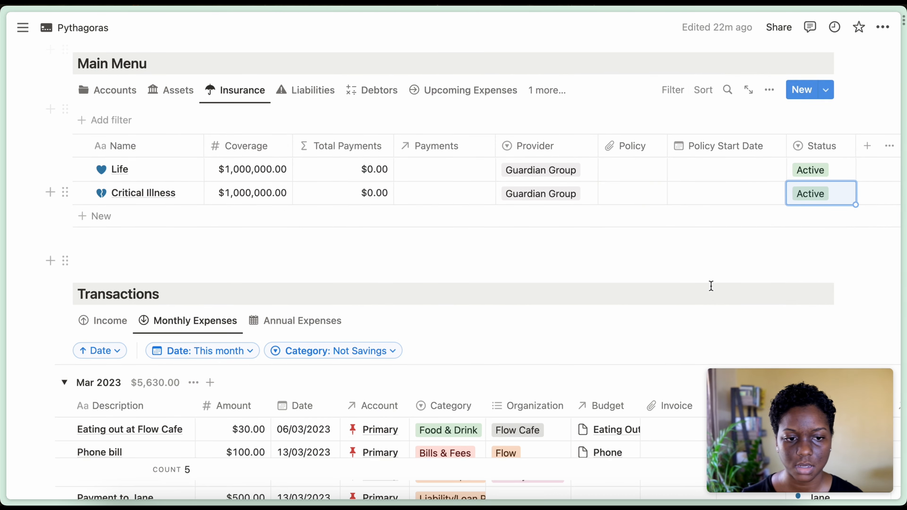
- Rename the Critical Illness Insurance entry in Monthly Expenses to "Critical Illness Insurance Payment_1"
scroll(709, 286, down, 3)
scroll(709, 286, down, 2)
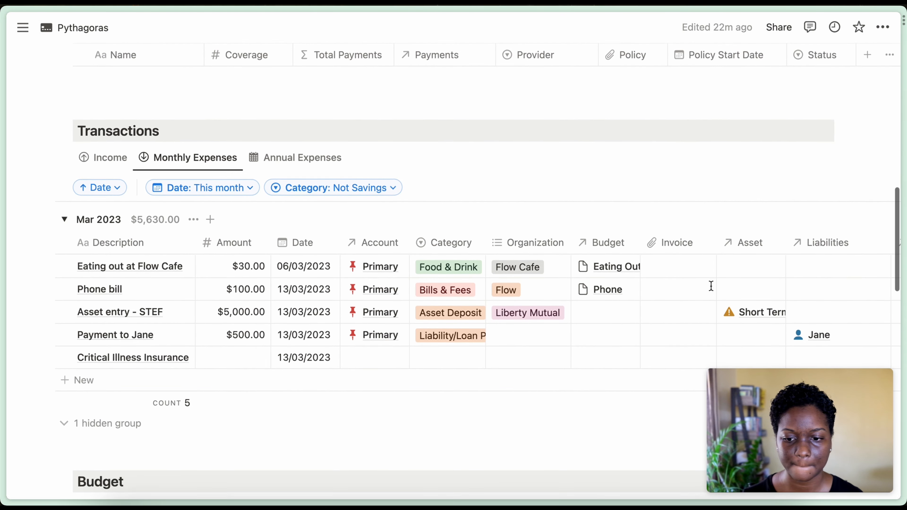
click(146, 358)
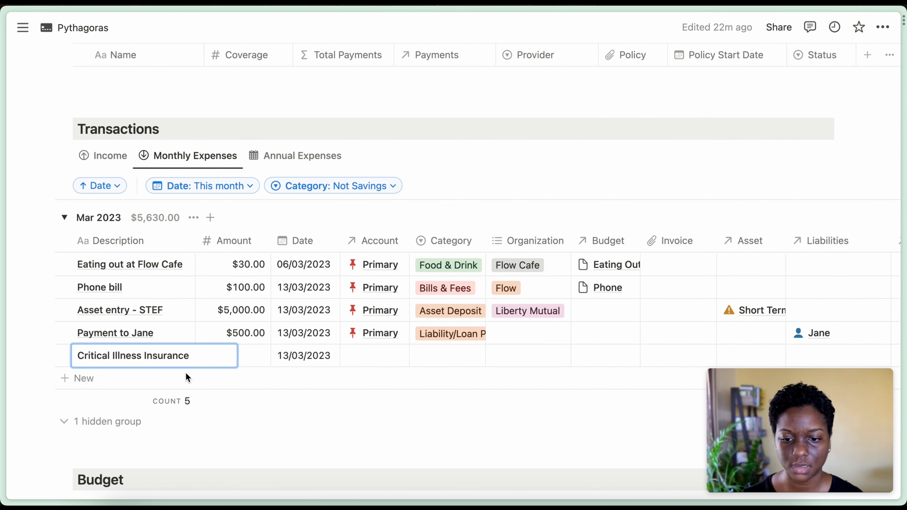
text(Payme)
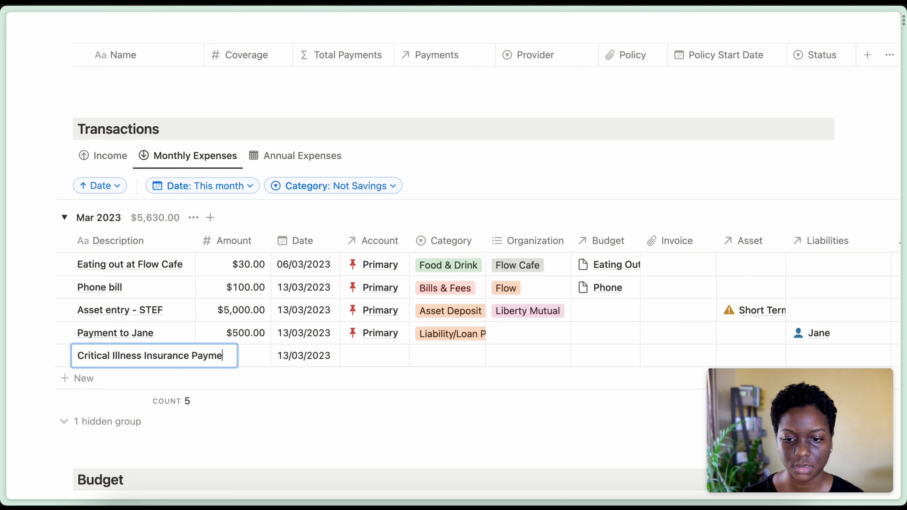
text(nt_1)
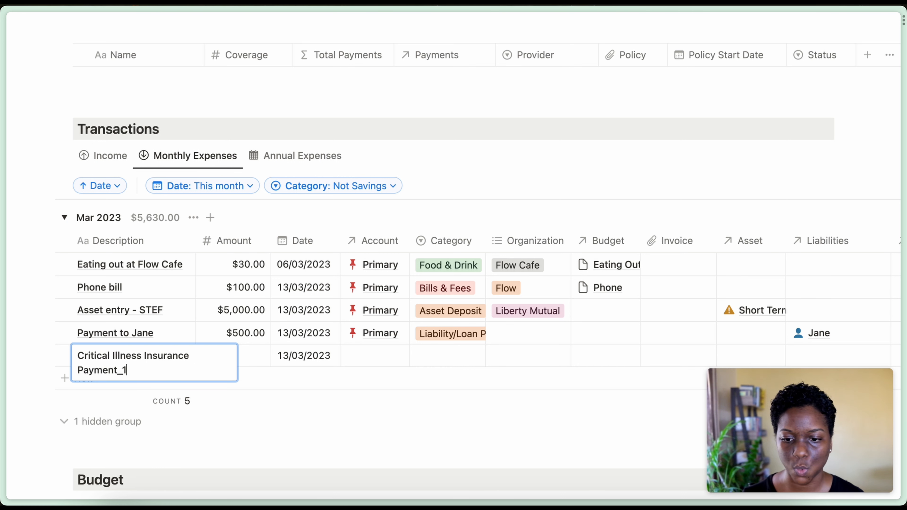
key(Tab)
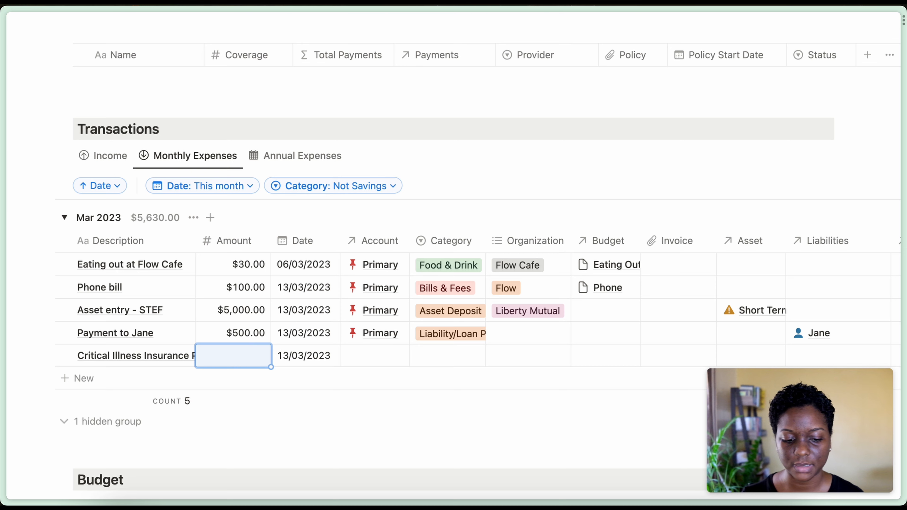
- Set the Critical Illness insurance payment's amount to $1,200 and link it to the Primary account
text(1,2)
text(00)
key(Tab)
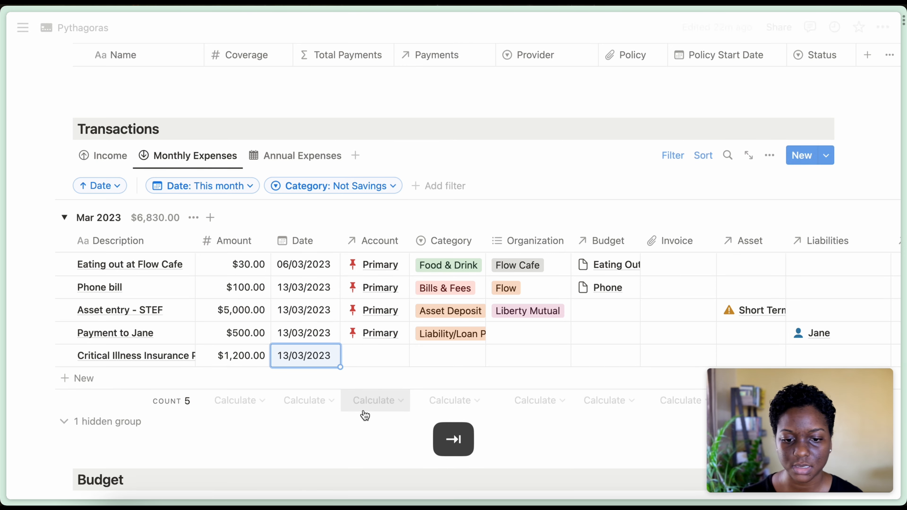
click(370, 354)
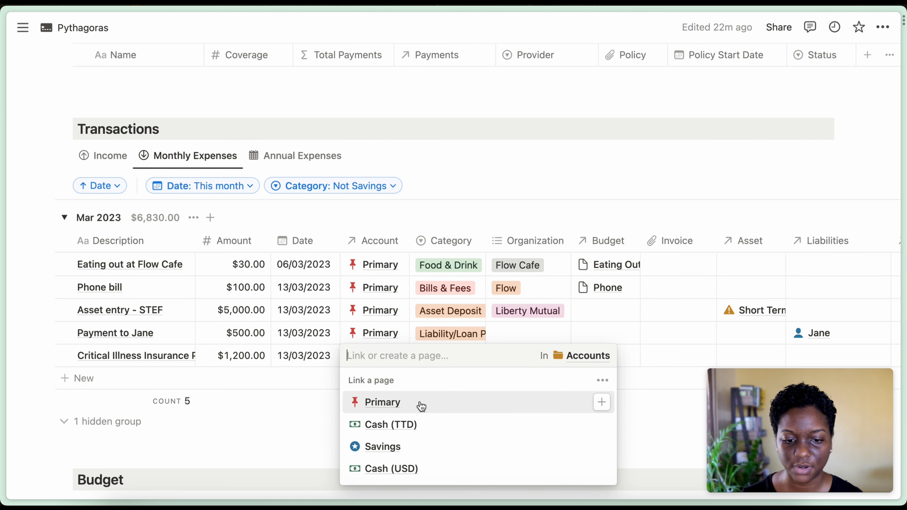
click(394, 402)
key(Escape)
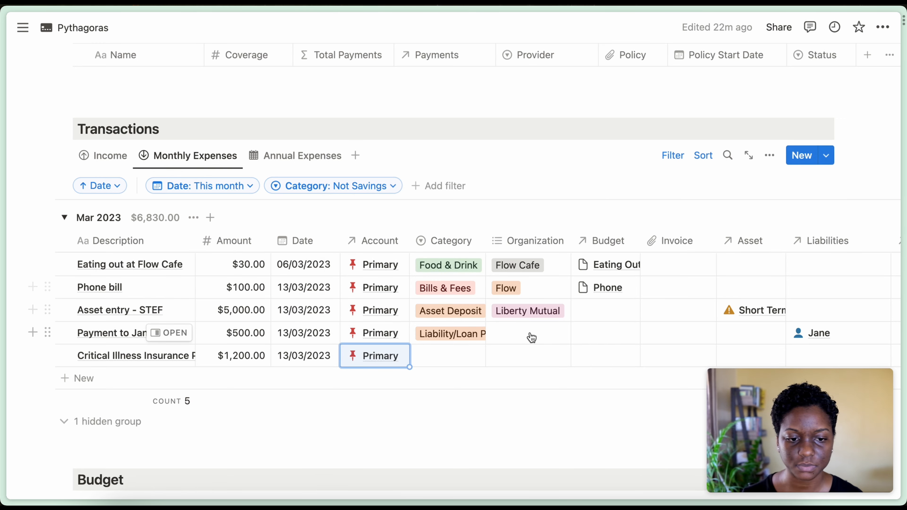
- Create a new category option named Insurance and assign it to the Critical Illness insurance payment
scroll(531, 337, down, 2)
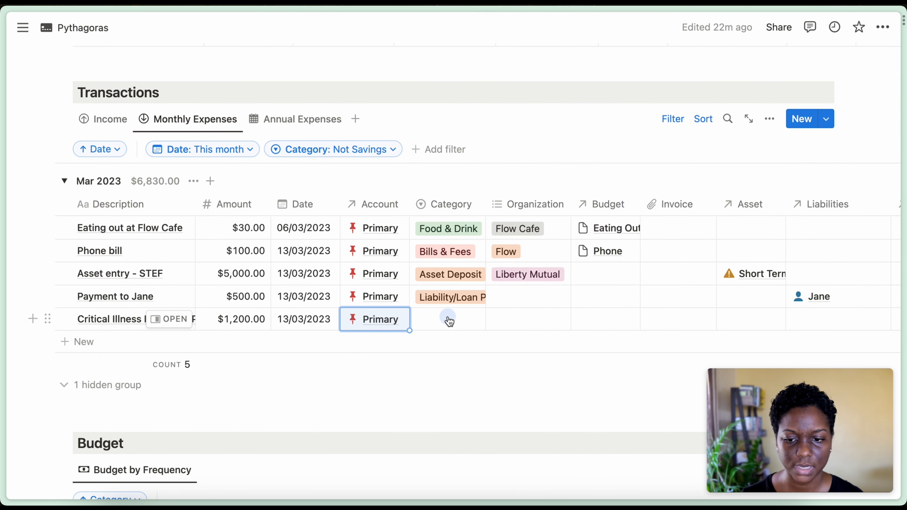
click(448, 320)
text(Insurance)
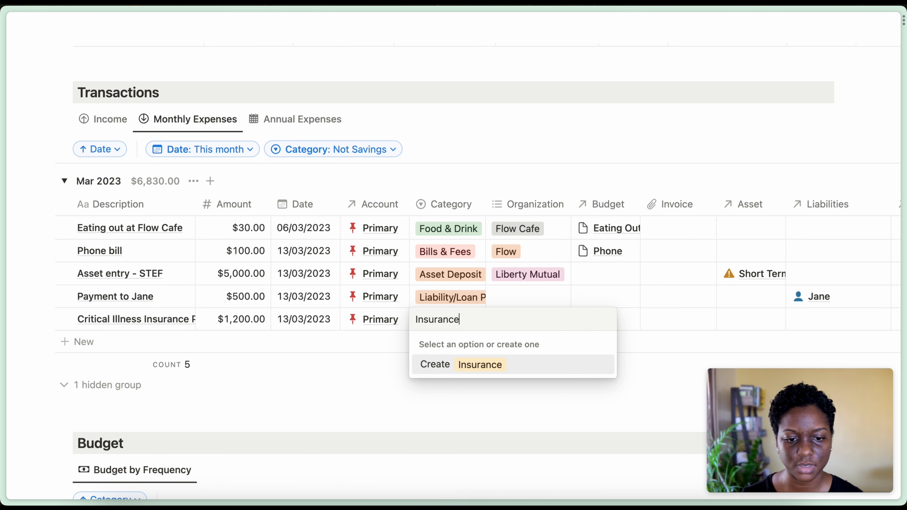
key(Return)
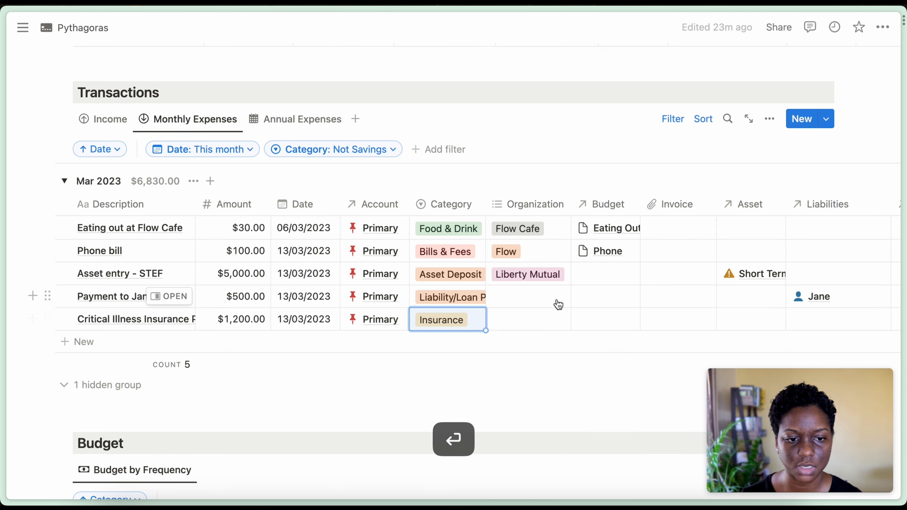
- Link the insurance payment to the Critical Illness policy in its Insurance relation
scroll(558, 306, down, 1)
scroll(558, 306, right, 5)
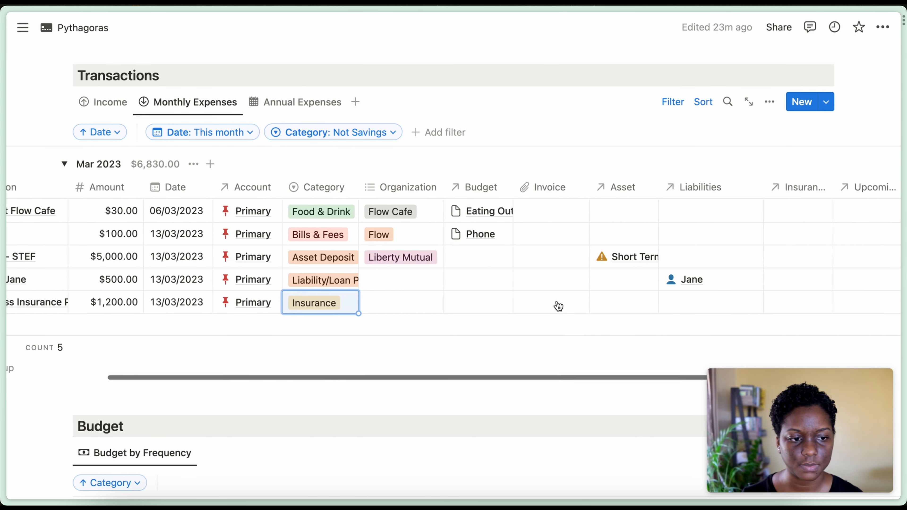
click(774, 305)
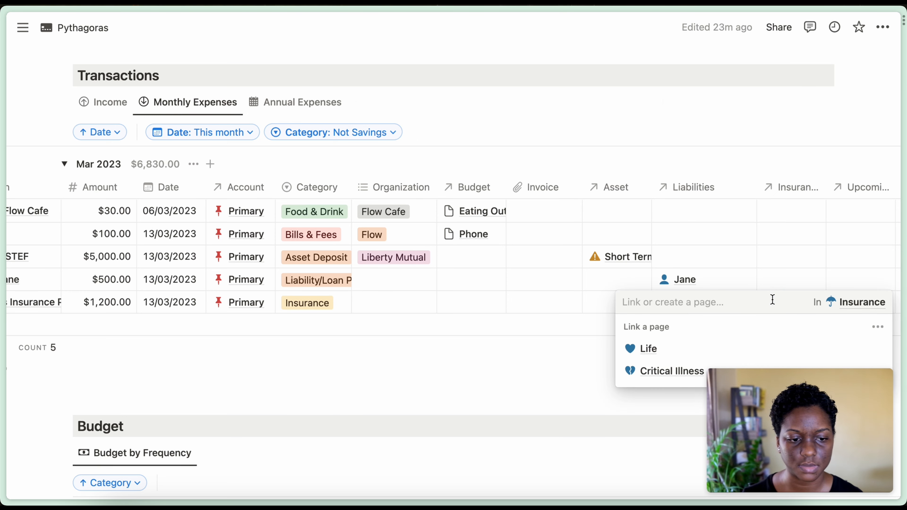
click(666, 371)
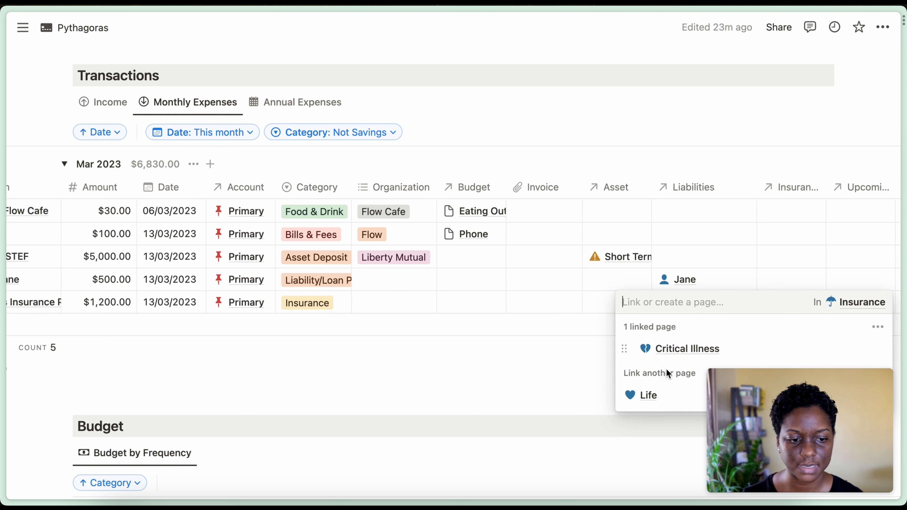
click(555, 346)
- Set the Critical Illness policy's start date to March 13, 2023 in the Insurance list
scroll(556, 350, up, 5)
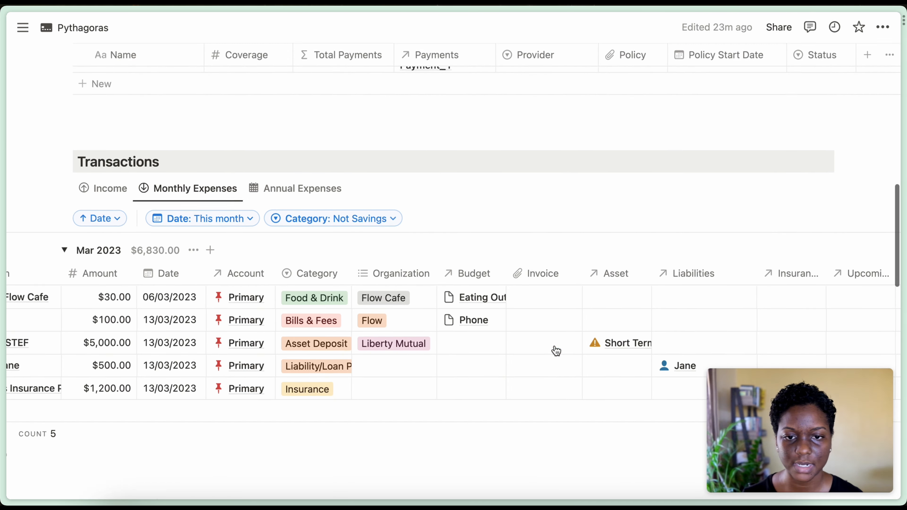
scroll(556, 350, left, 3)
scroll(556, 350, up, 3)
scroll(556, 351, left, 2)
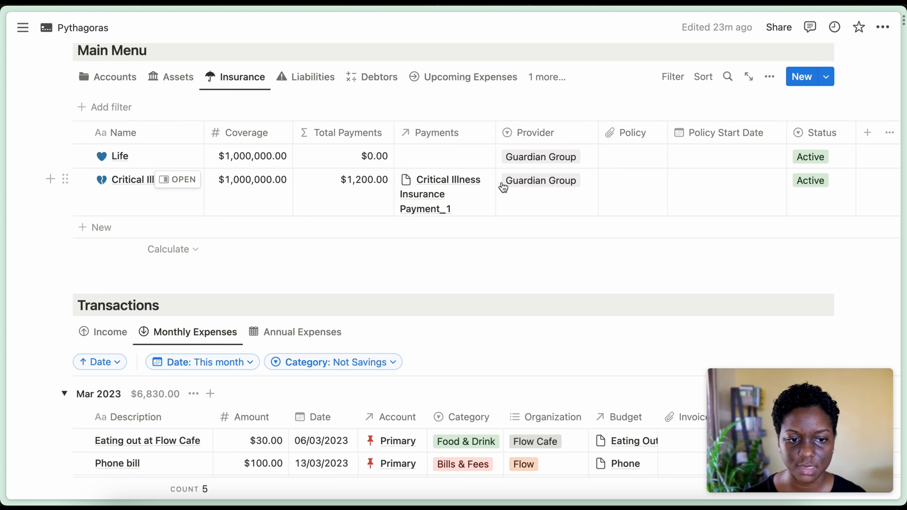
click(687, 183)
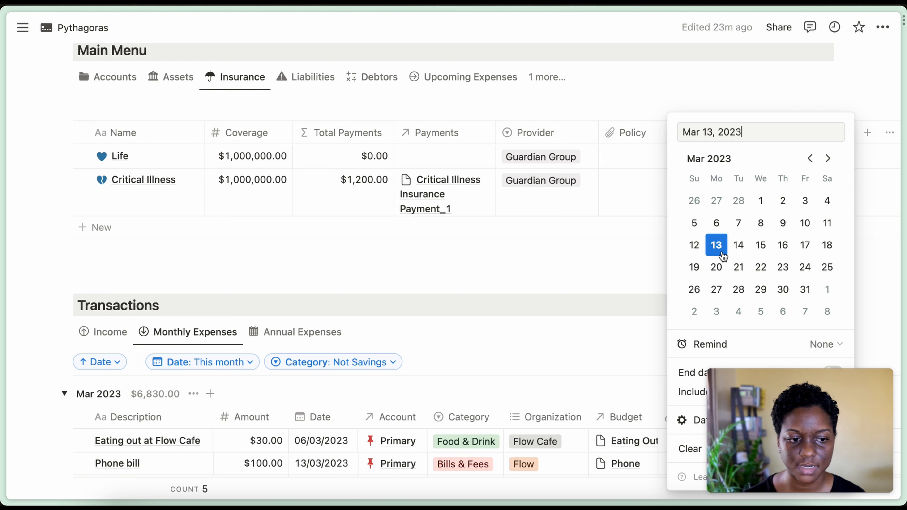
click(651, 213)
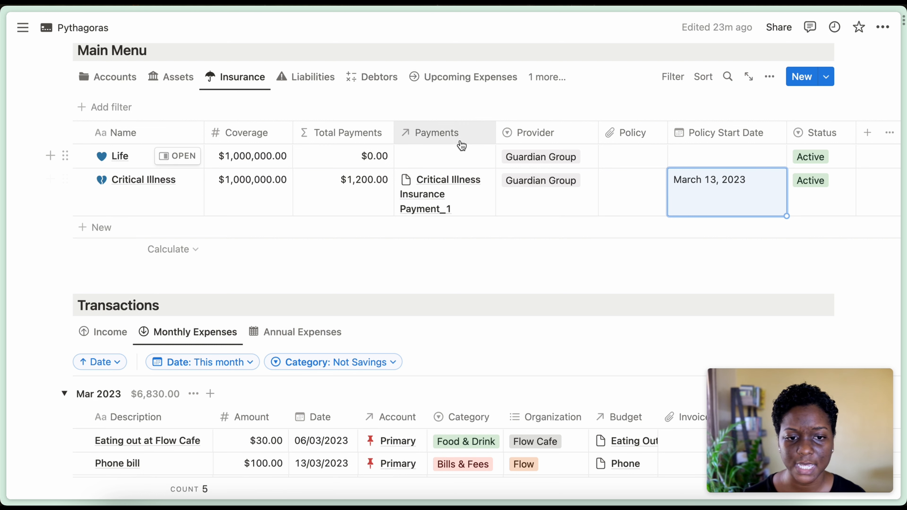
- Turn off text wrapping for the Payments column of the Insurance list
click(458, 135)
click(527, 356)
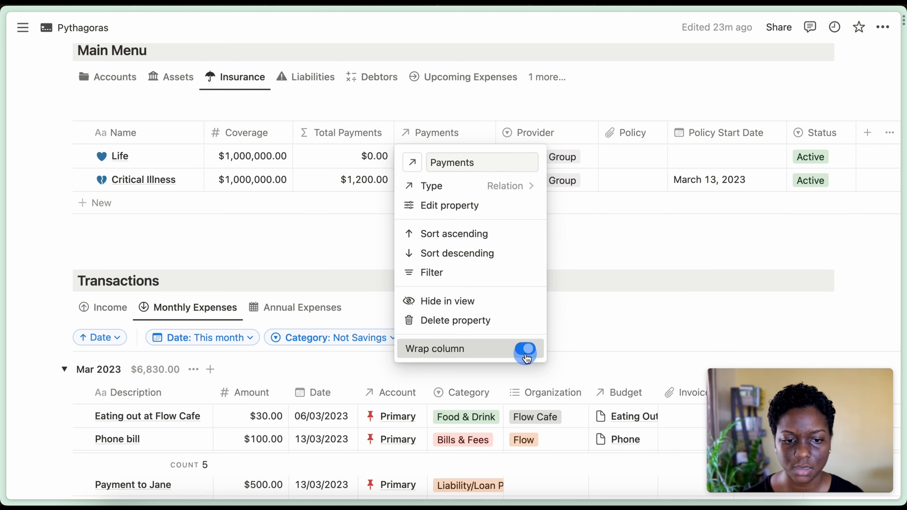
click(590, 243)
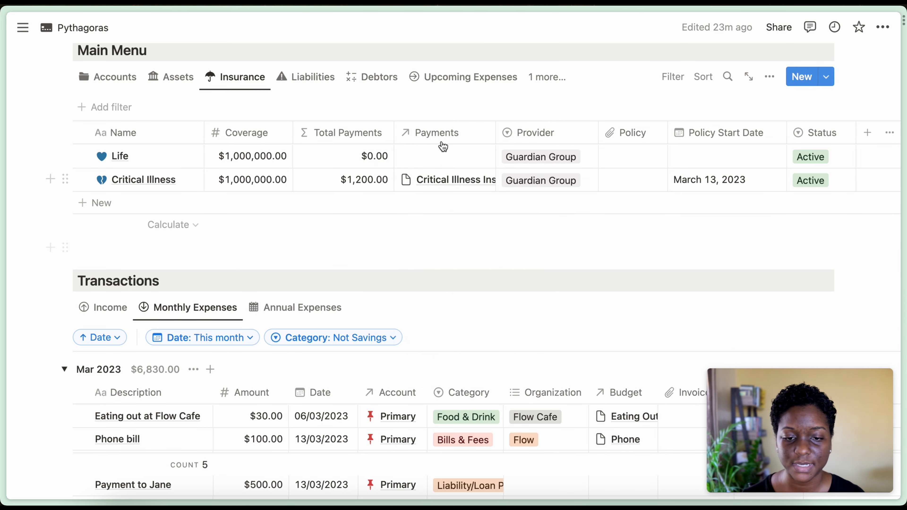
- Review the remaining relation columns of Monthly Expenses and add a Sum calculation below its Amount column
scroll(474, 178, down, 1)
scroll(475, 176, down, 5)
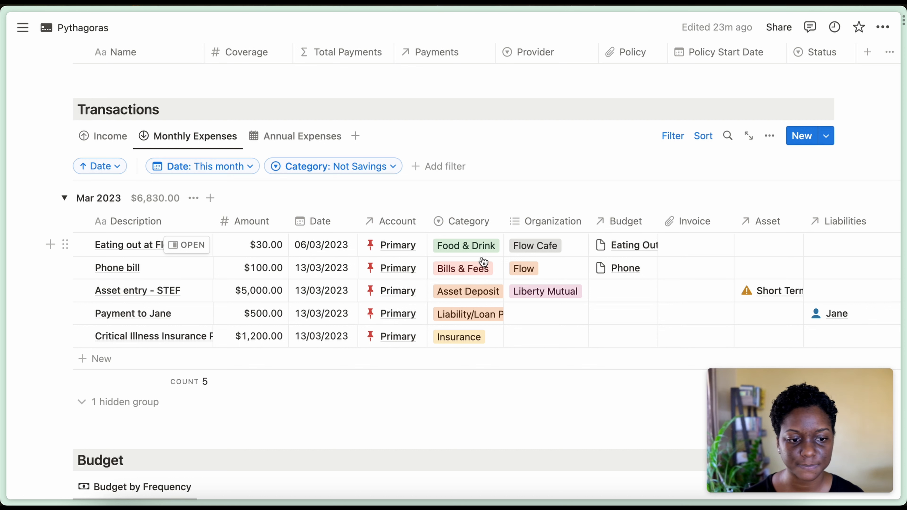
scroll(483, 263, right, 10)
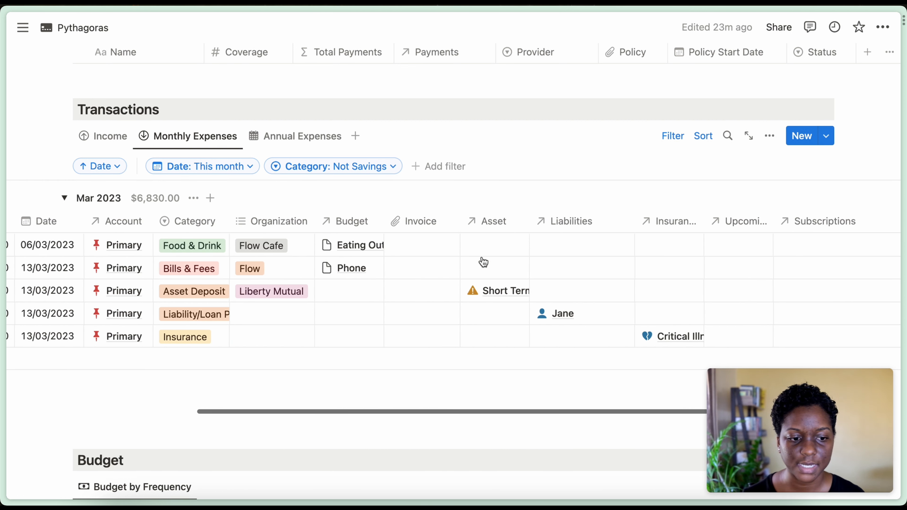
scroll(745, 267, right, 3)
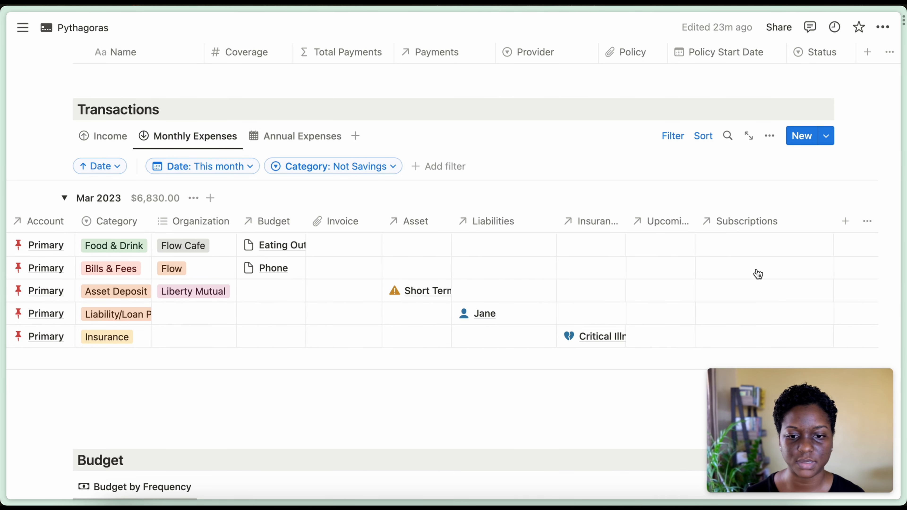
scroll(757, 274, left, 10)
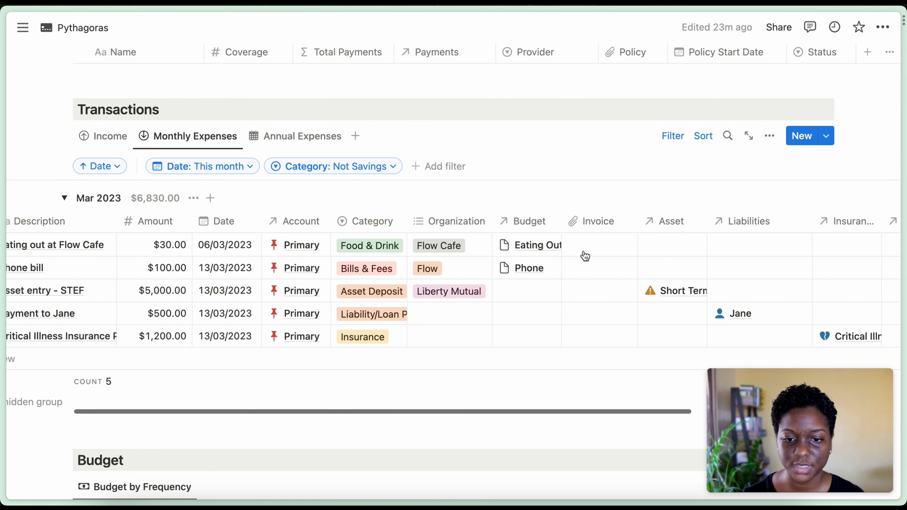
scroll(584, 256, left, 4)
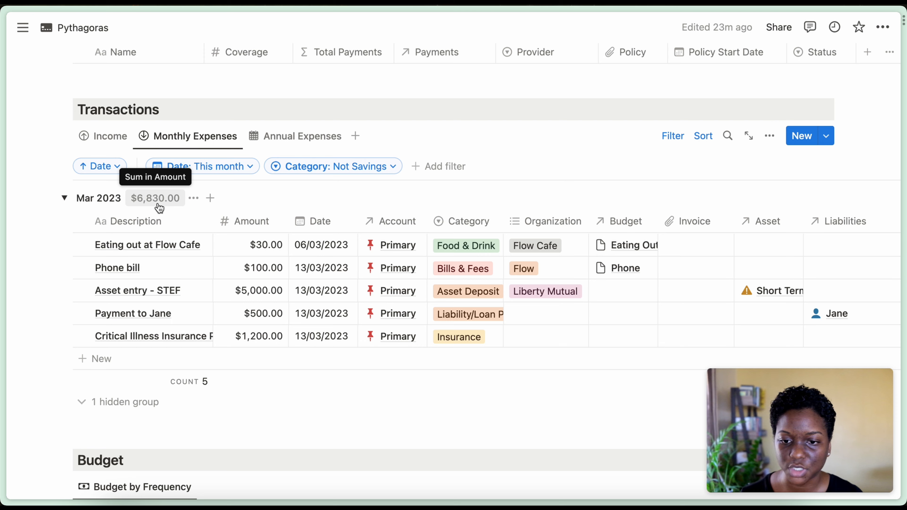
click(263, 381)
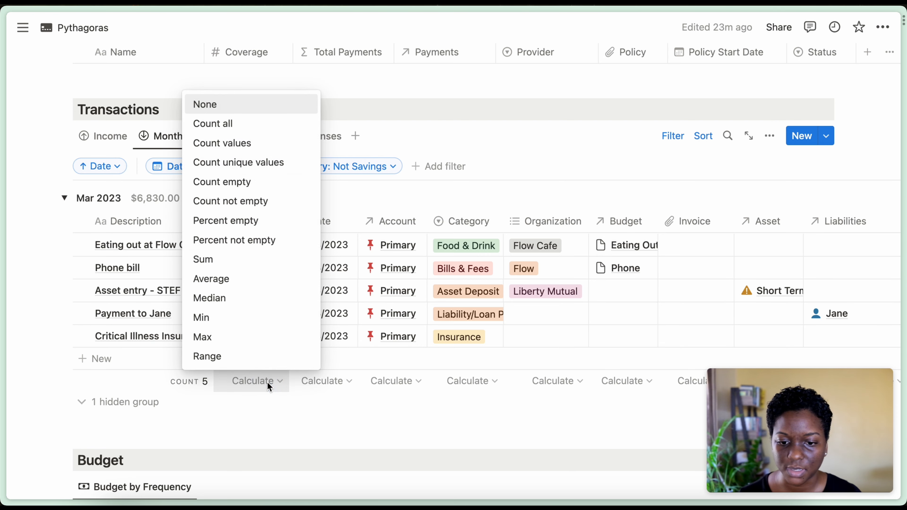
click(252, 260)
scroll(253, 259, down, 2)
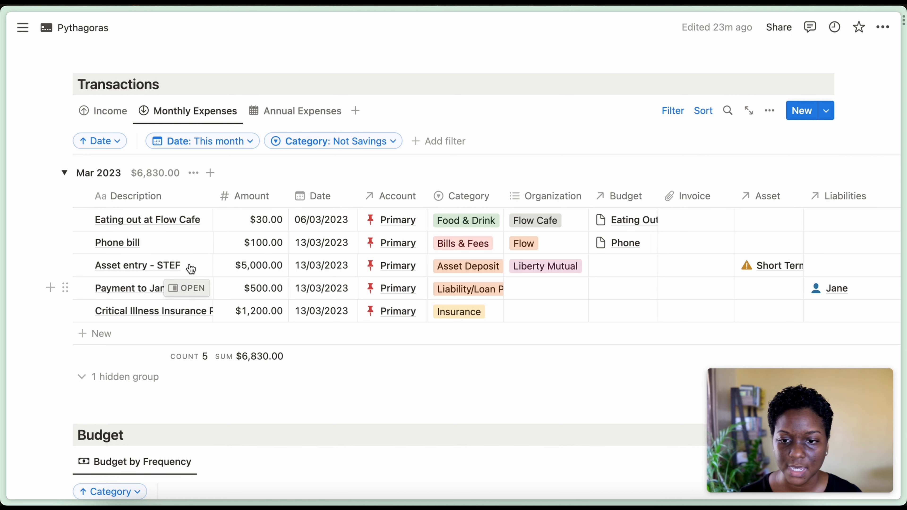
- Hide the No Date group in the Annual Expenses view, and collapse and re-expand the Mar 2023 group
click(271, 121)
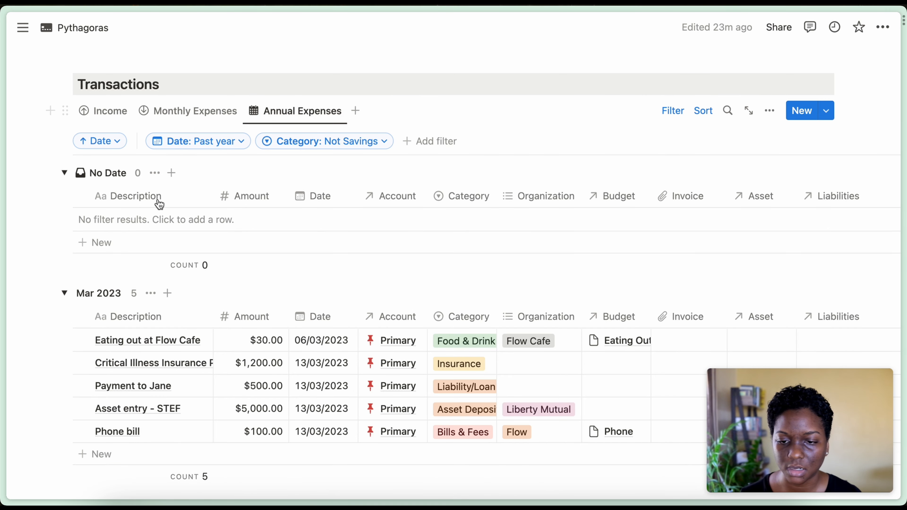
click(153, 174)
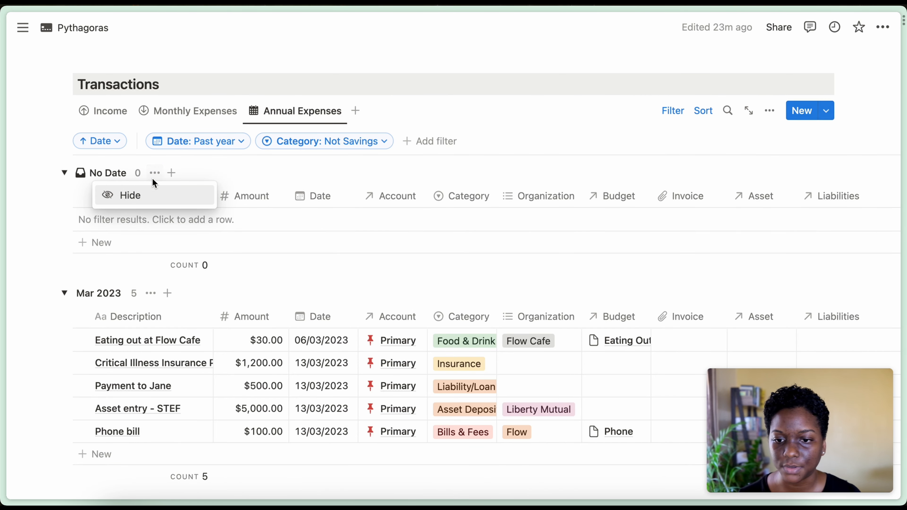
click(151, 193)
scroll(159, 275, down, 1)
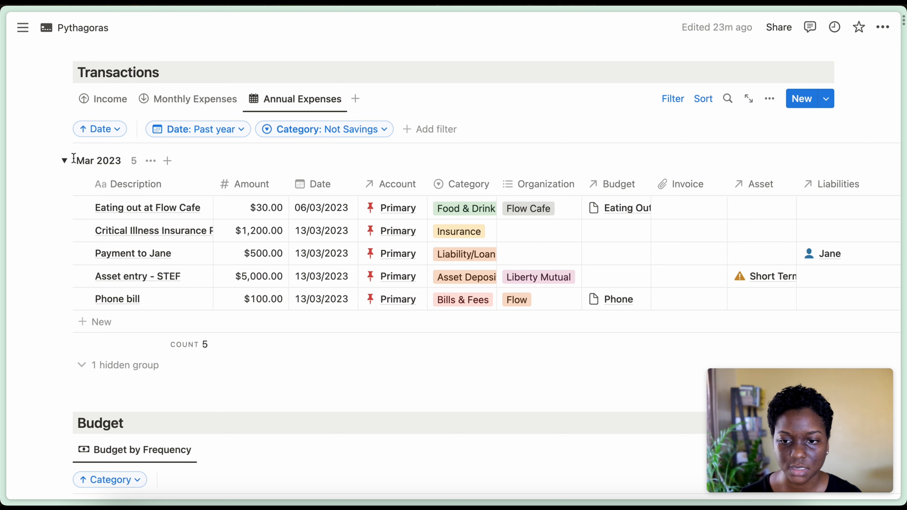
click(64, 160)
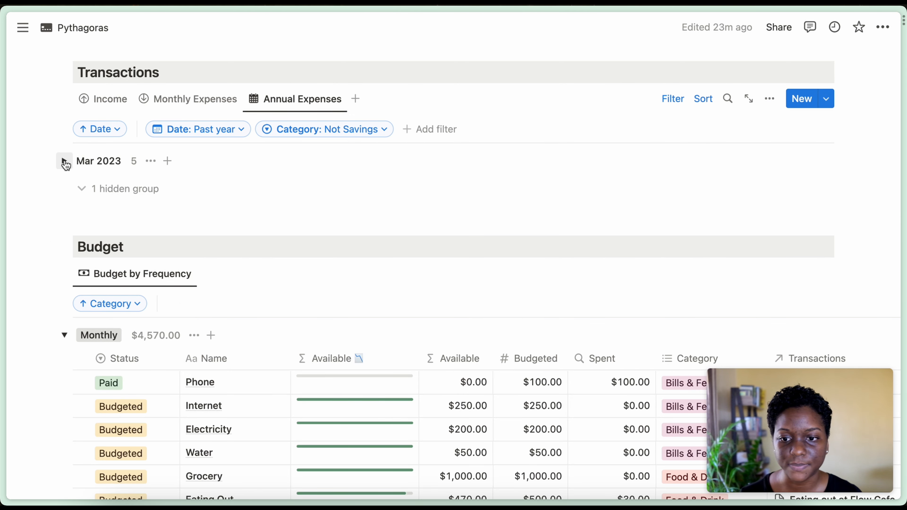
click(62, 162)
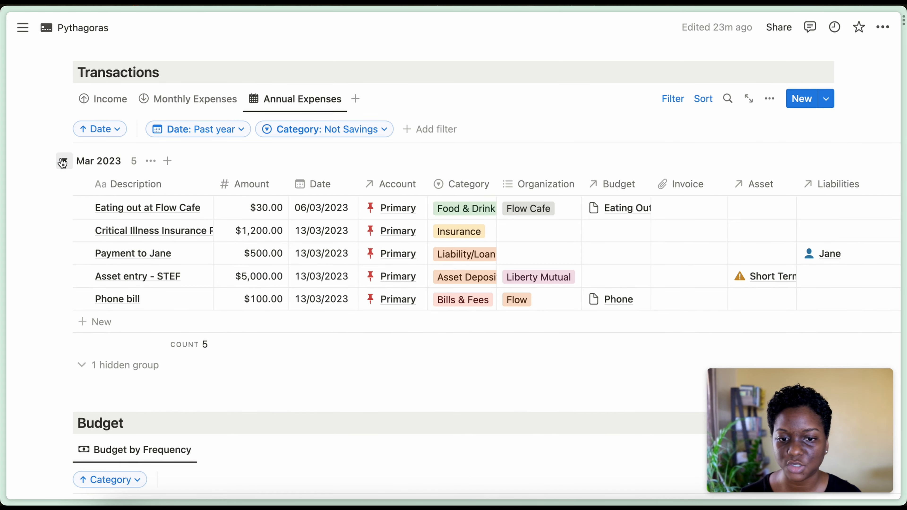